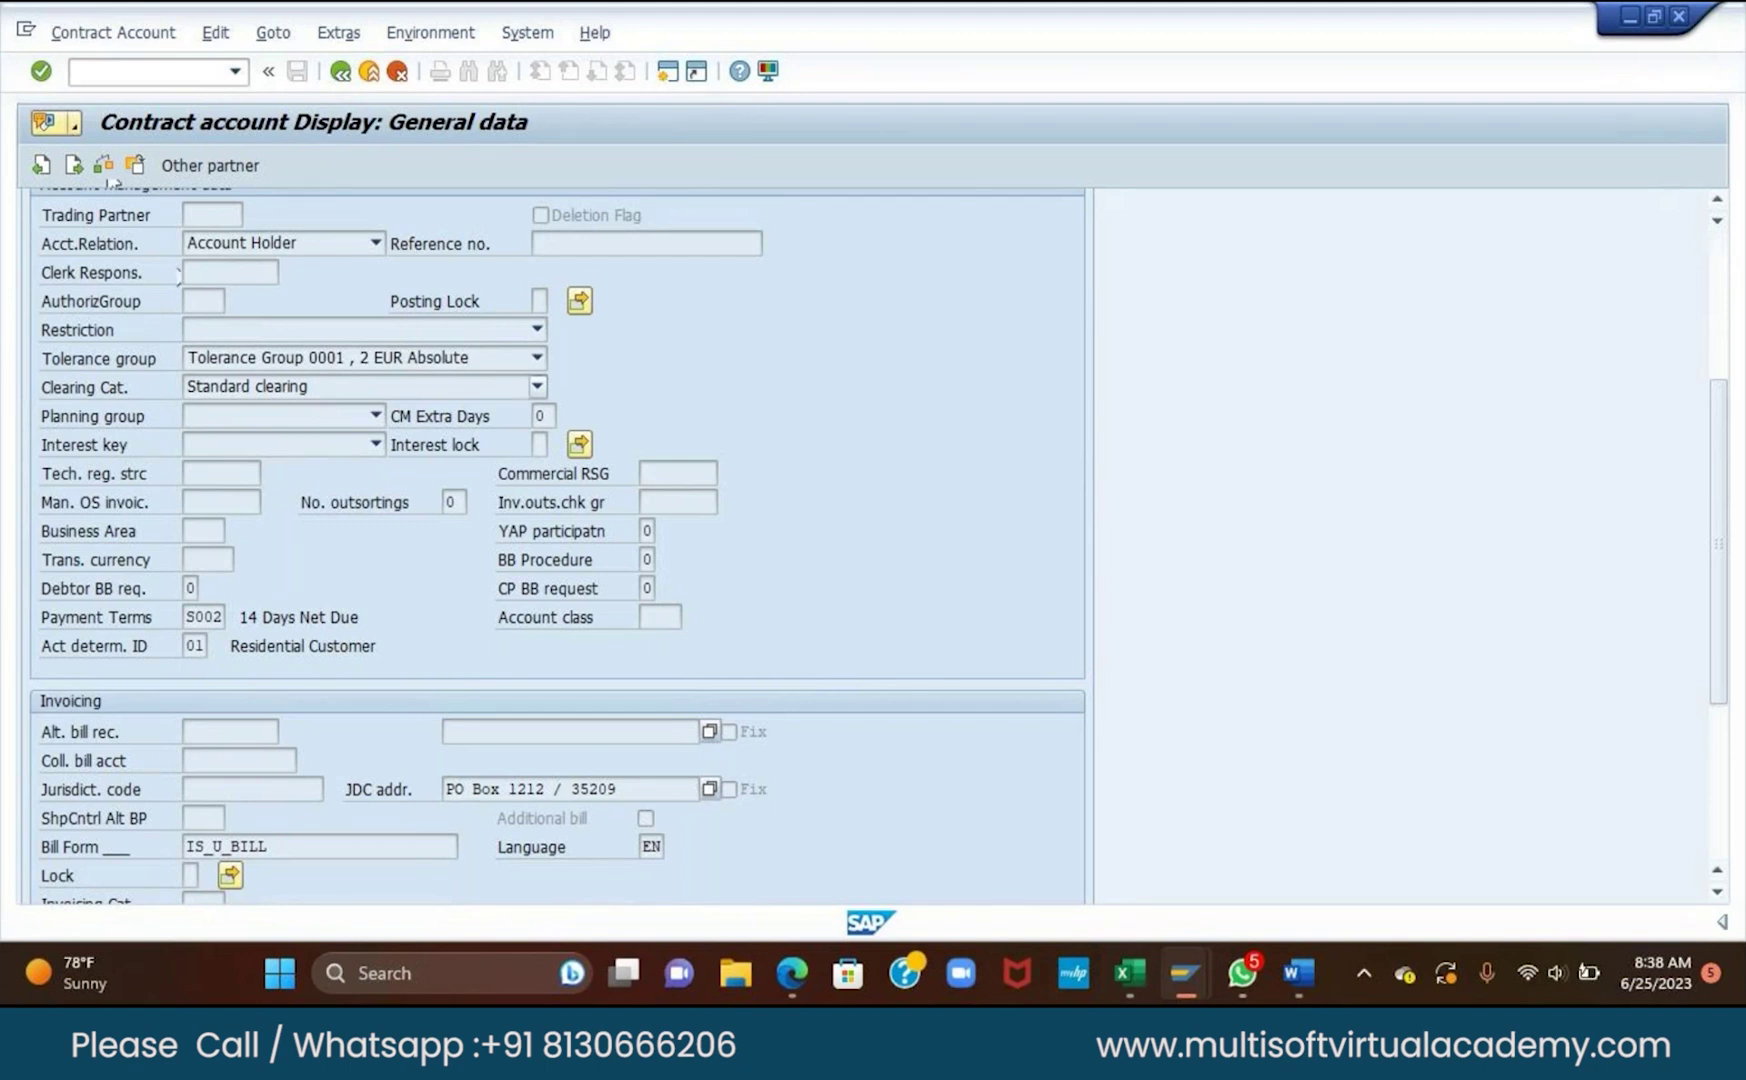
scroll(337, 405, down, 1)
scroll(334, 397, down, 4)
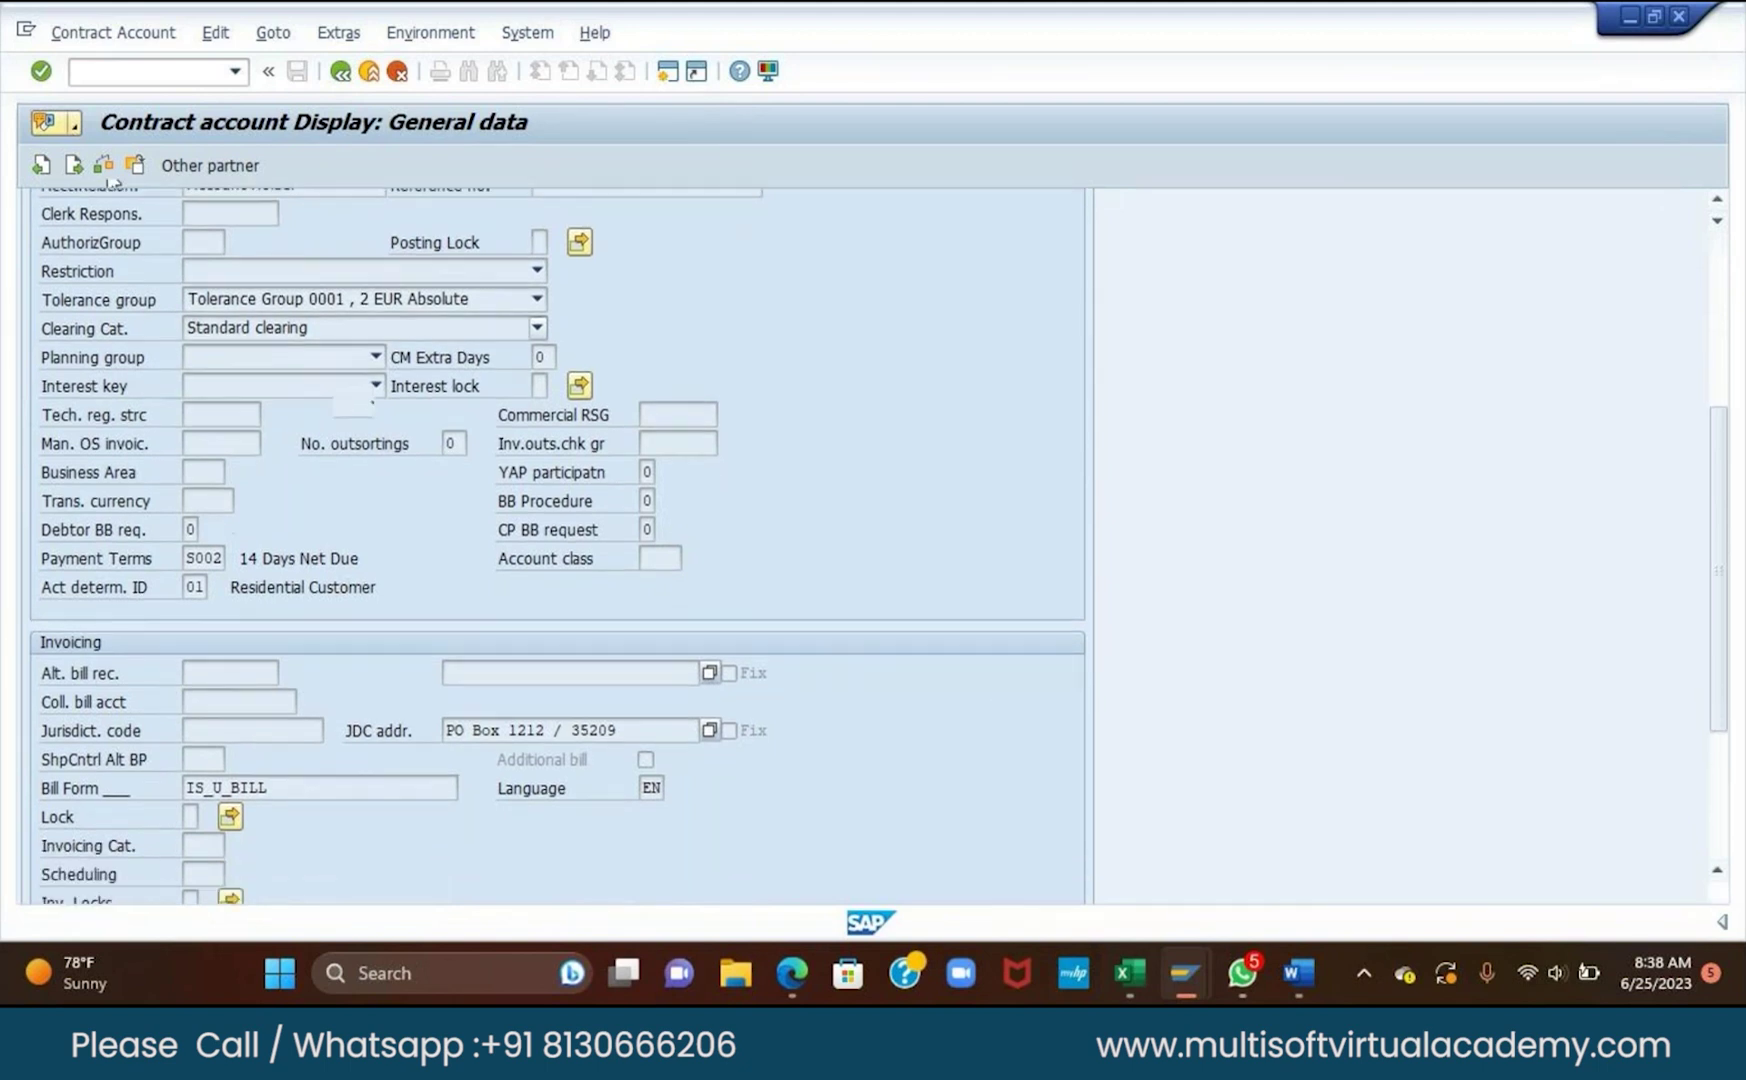
scroll(334, 397, down, 1)
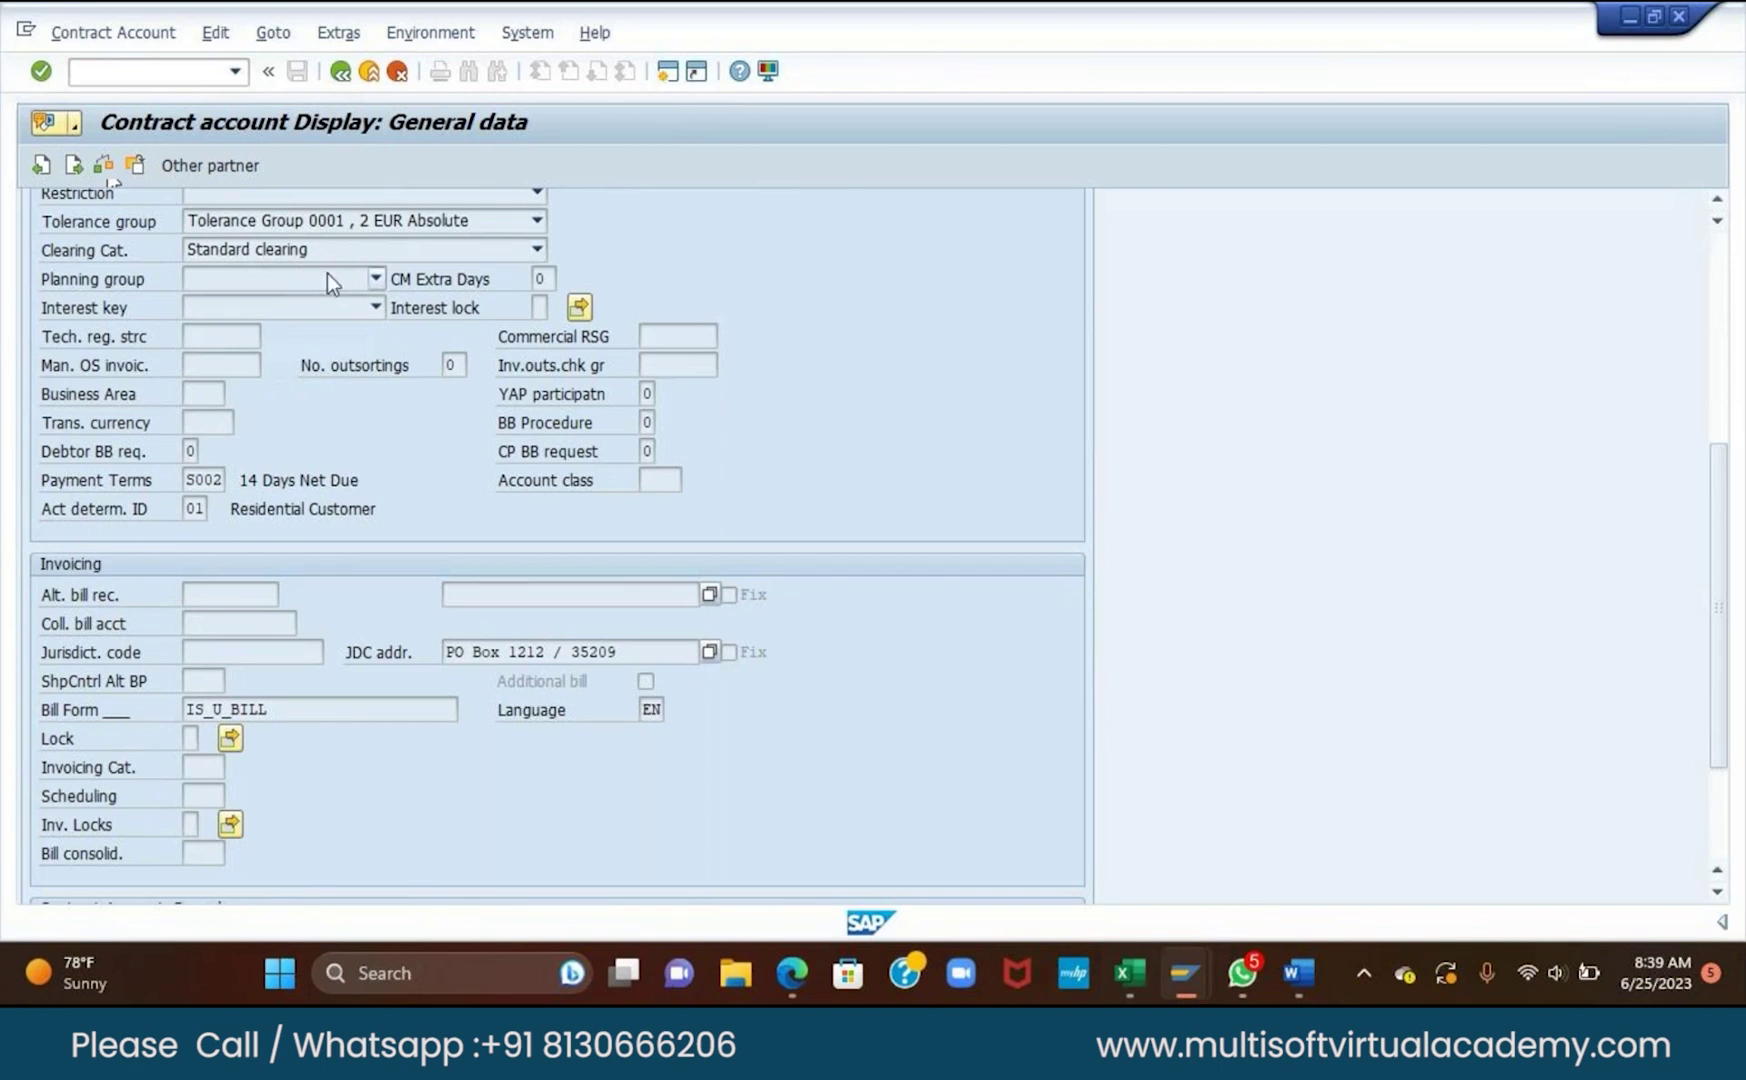
scroll(327, 273, down, 2)
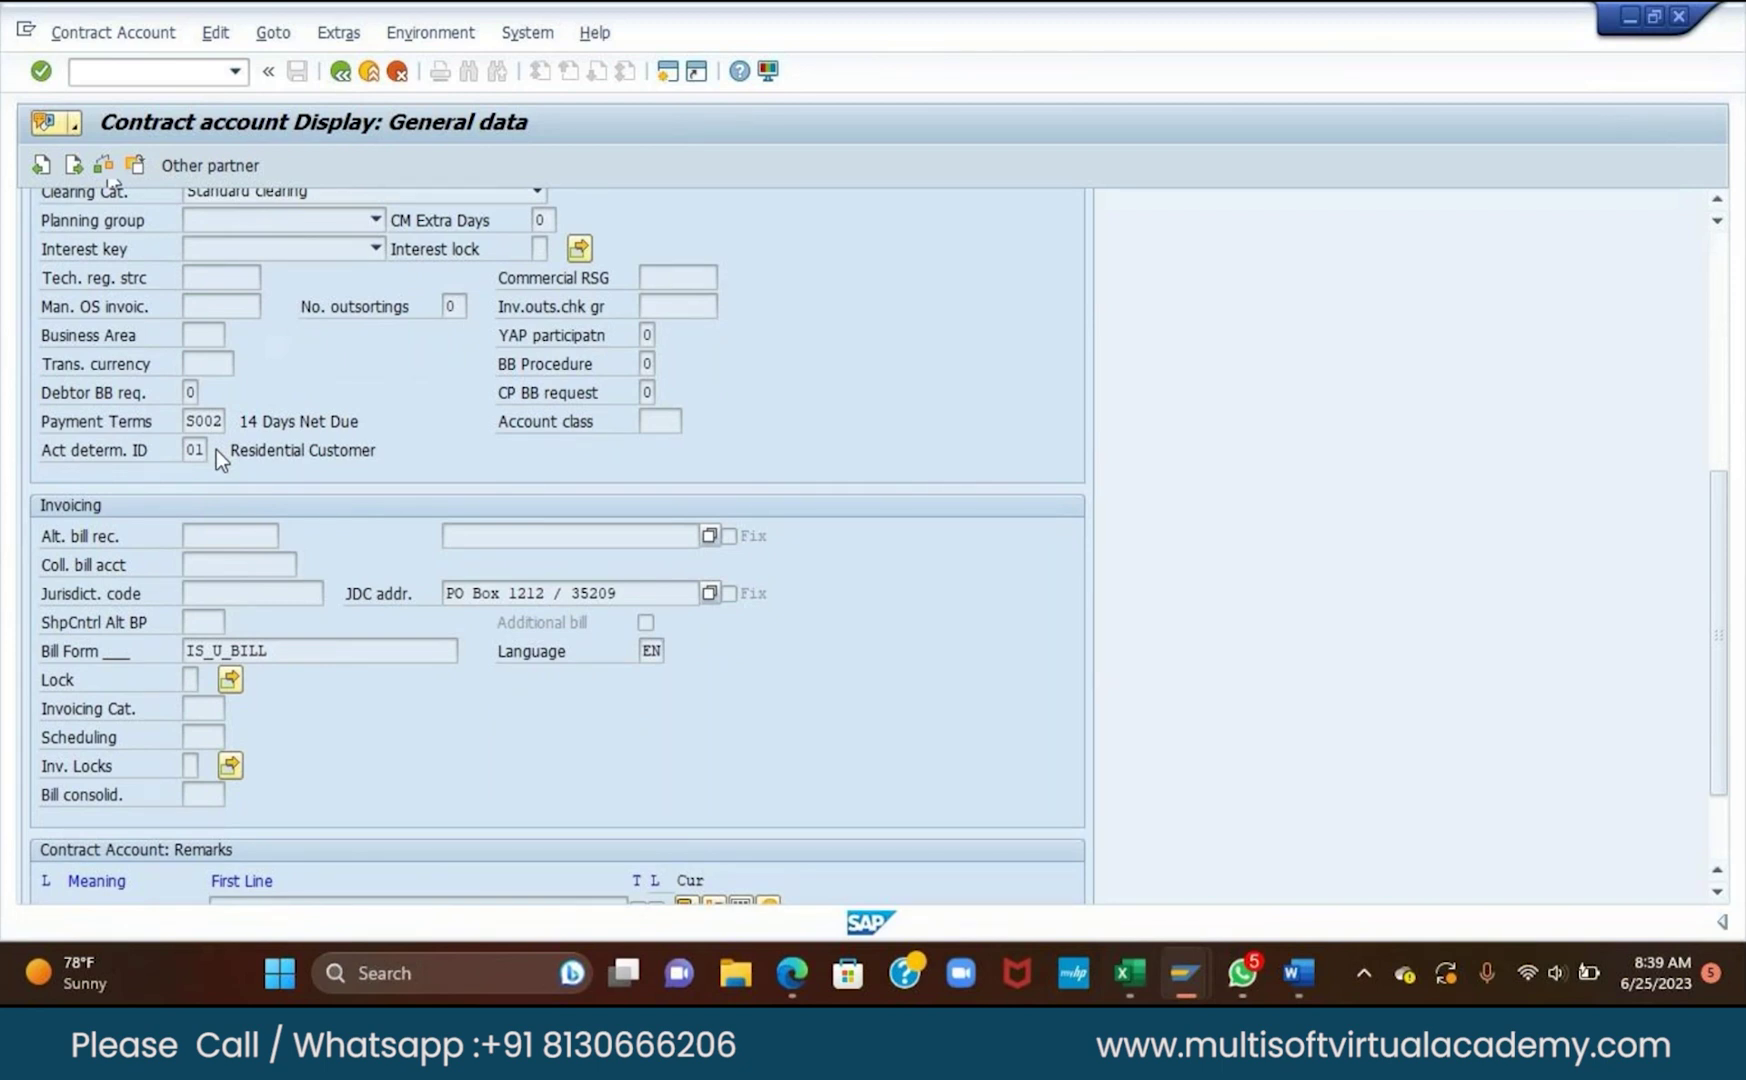
scroll(216, 449, down, 2)
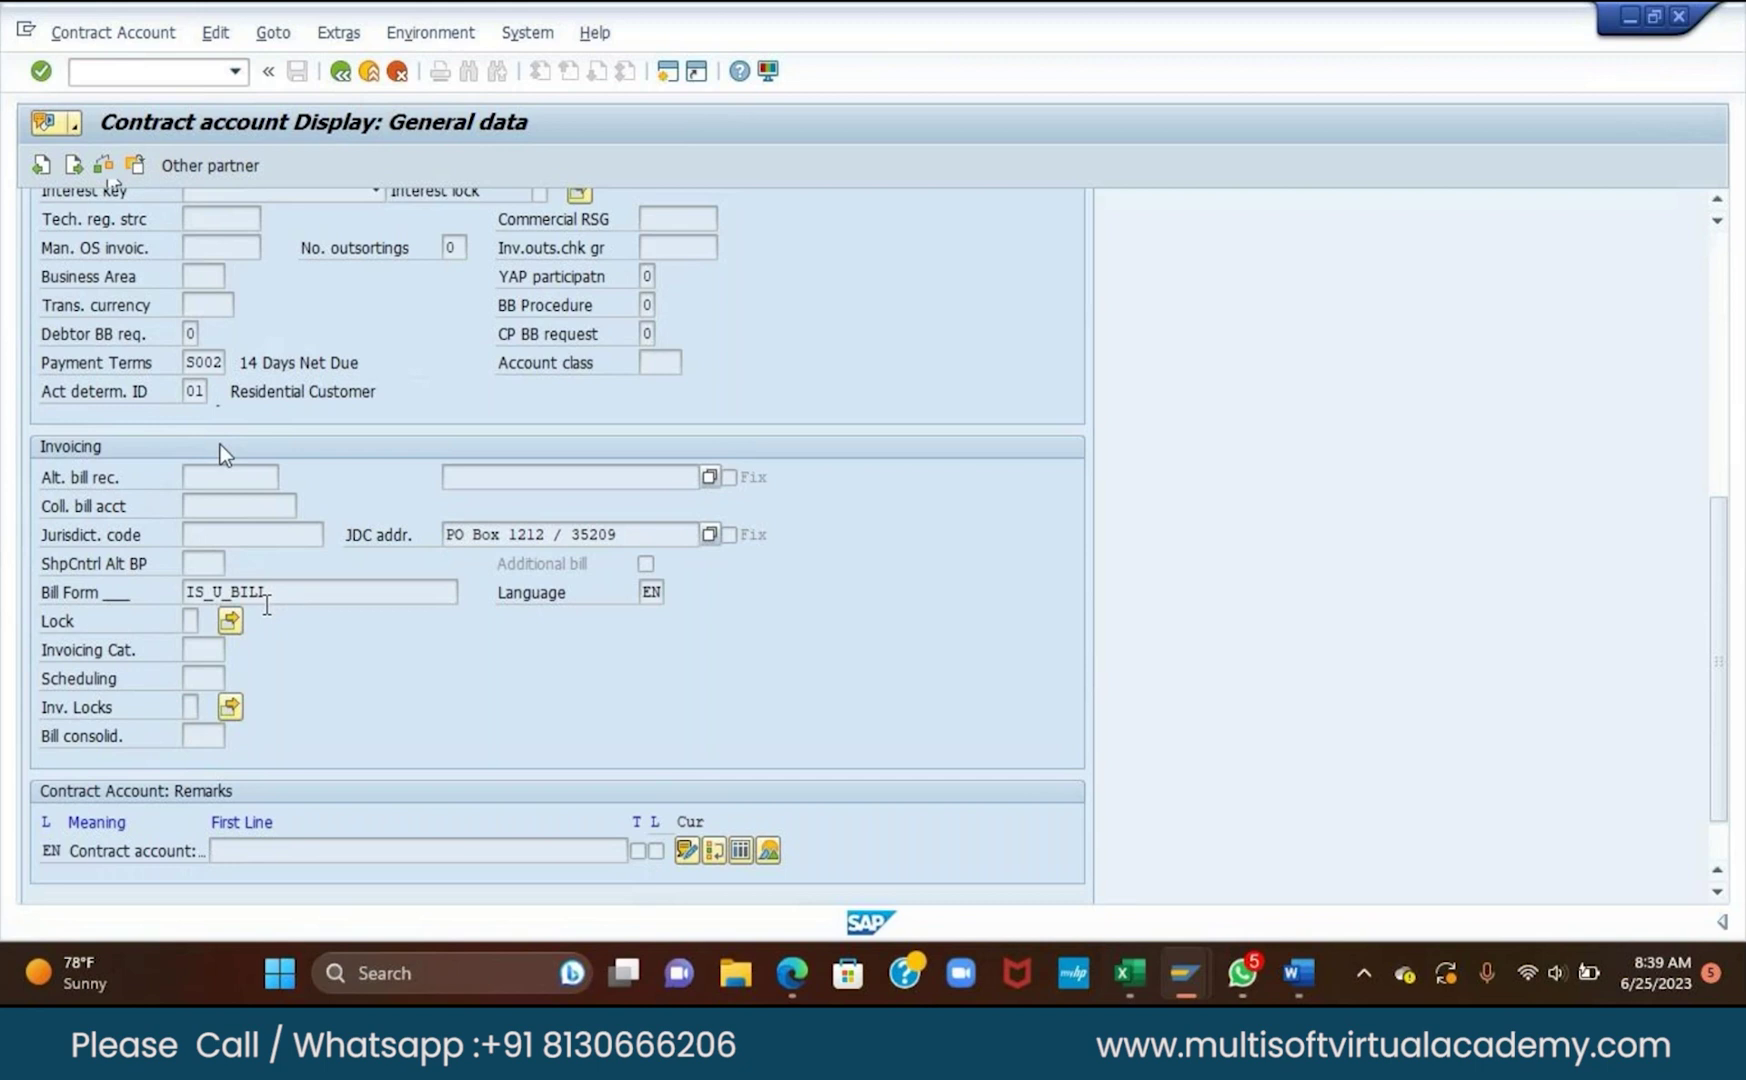
scroll(315, 641, down, 1)
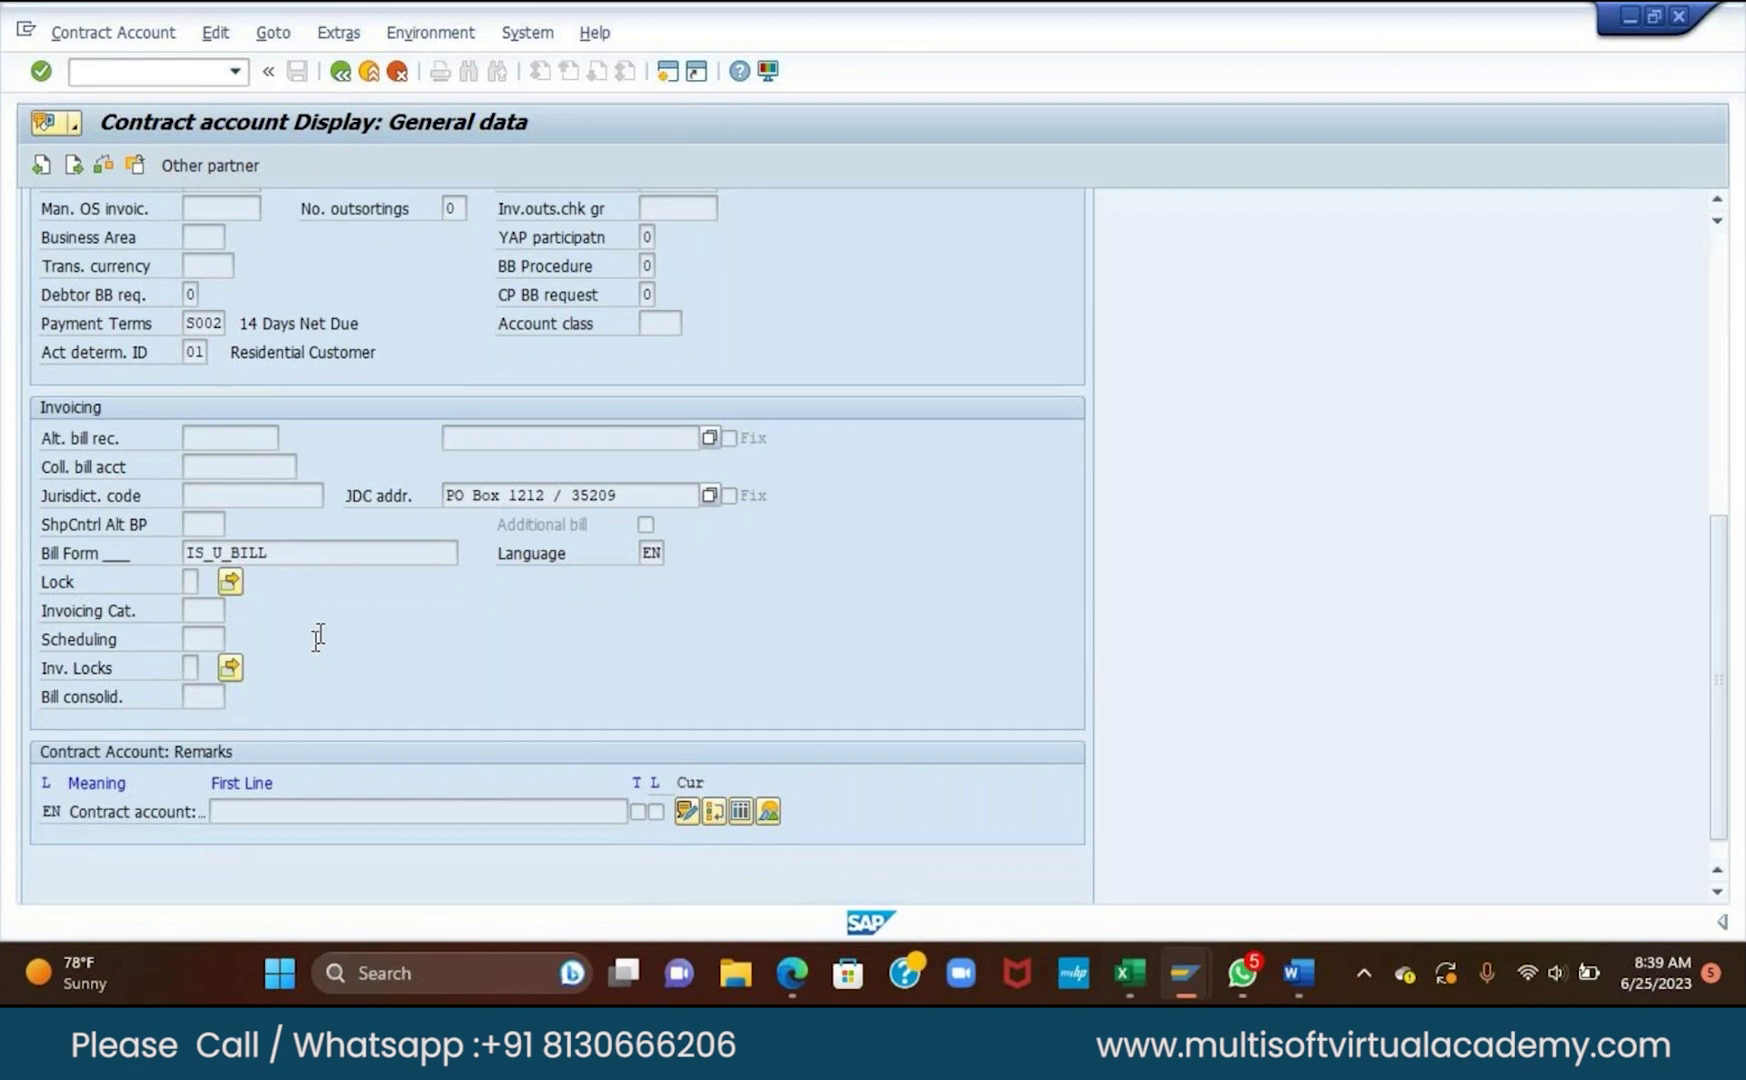
scroll(318, 637, up, 10)
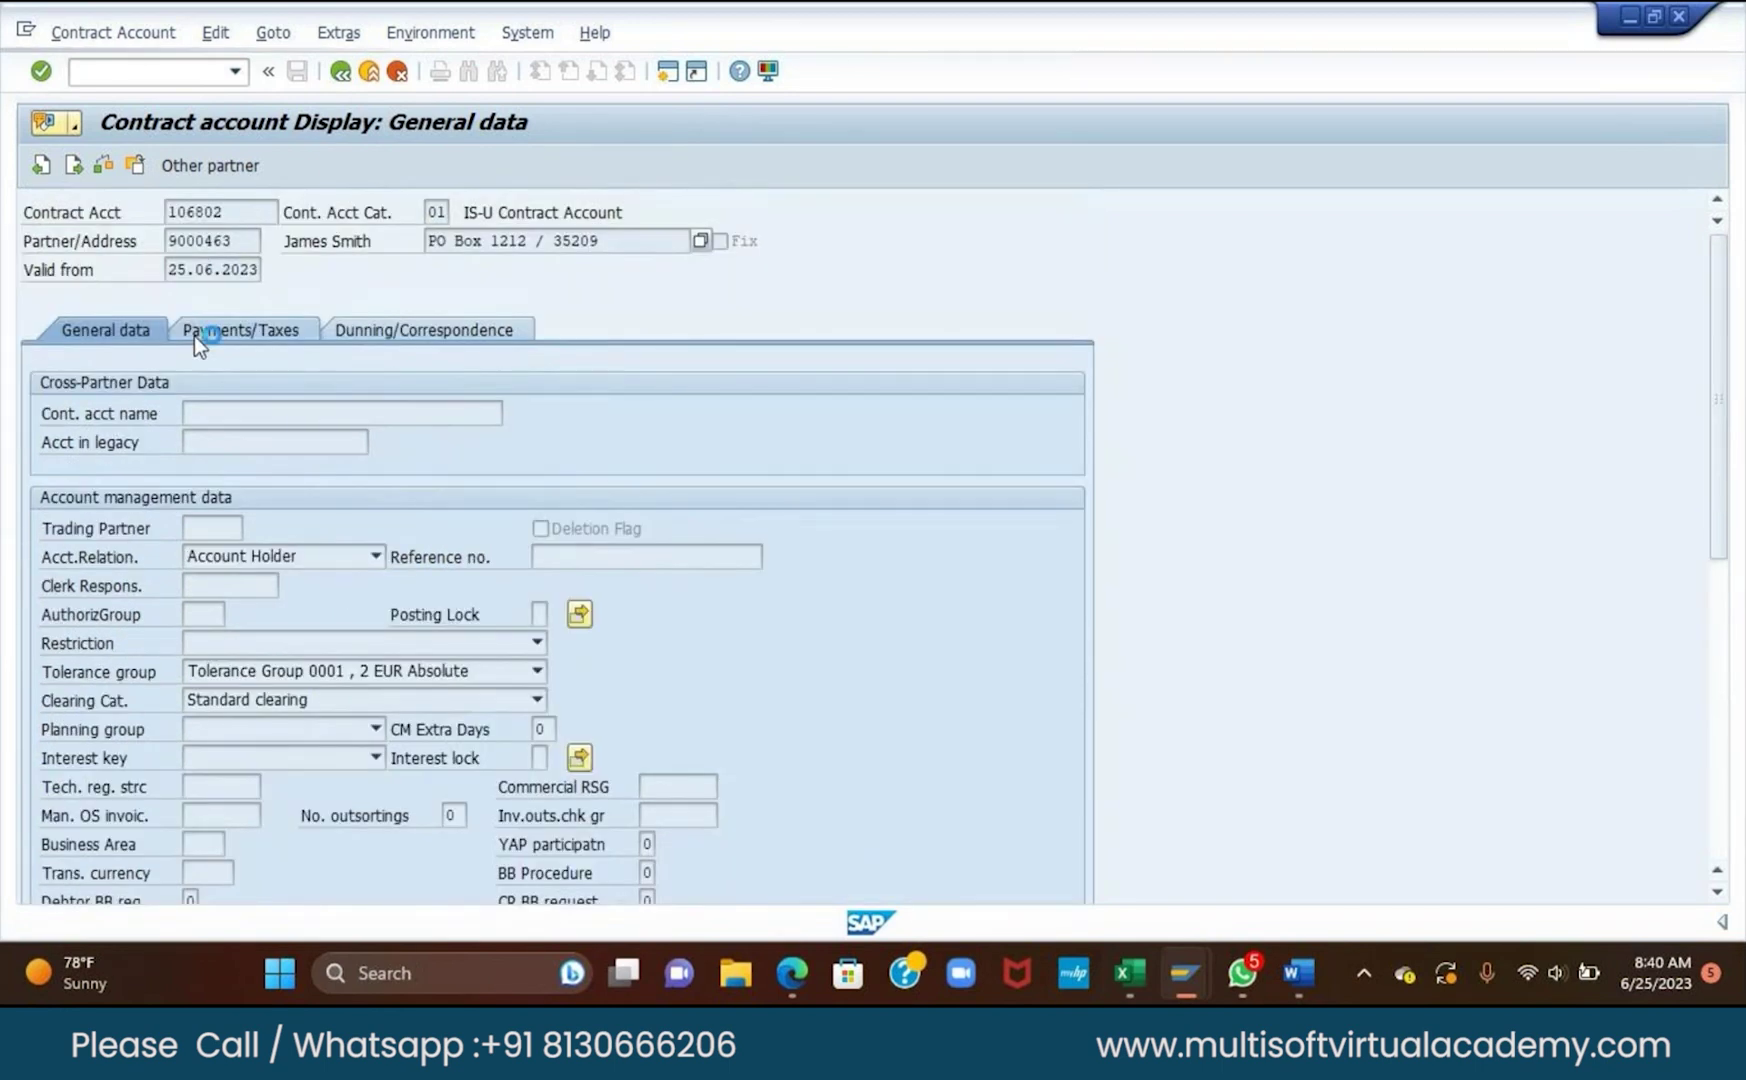
Show the contract account's Payments/Taxes data: company code group SSBC, company code IIII.
click(196, 336)
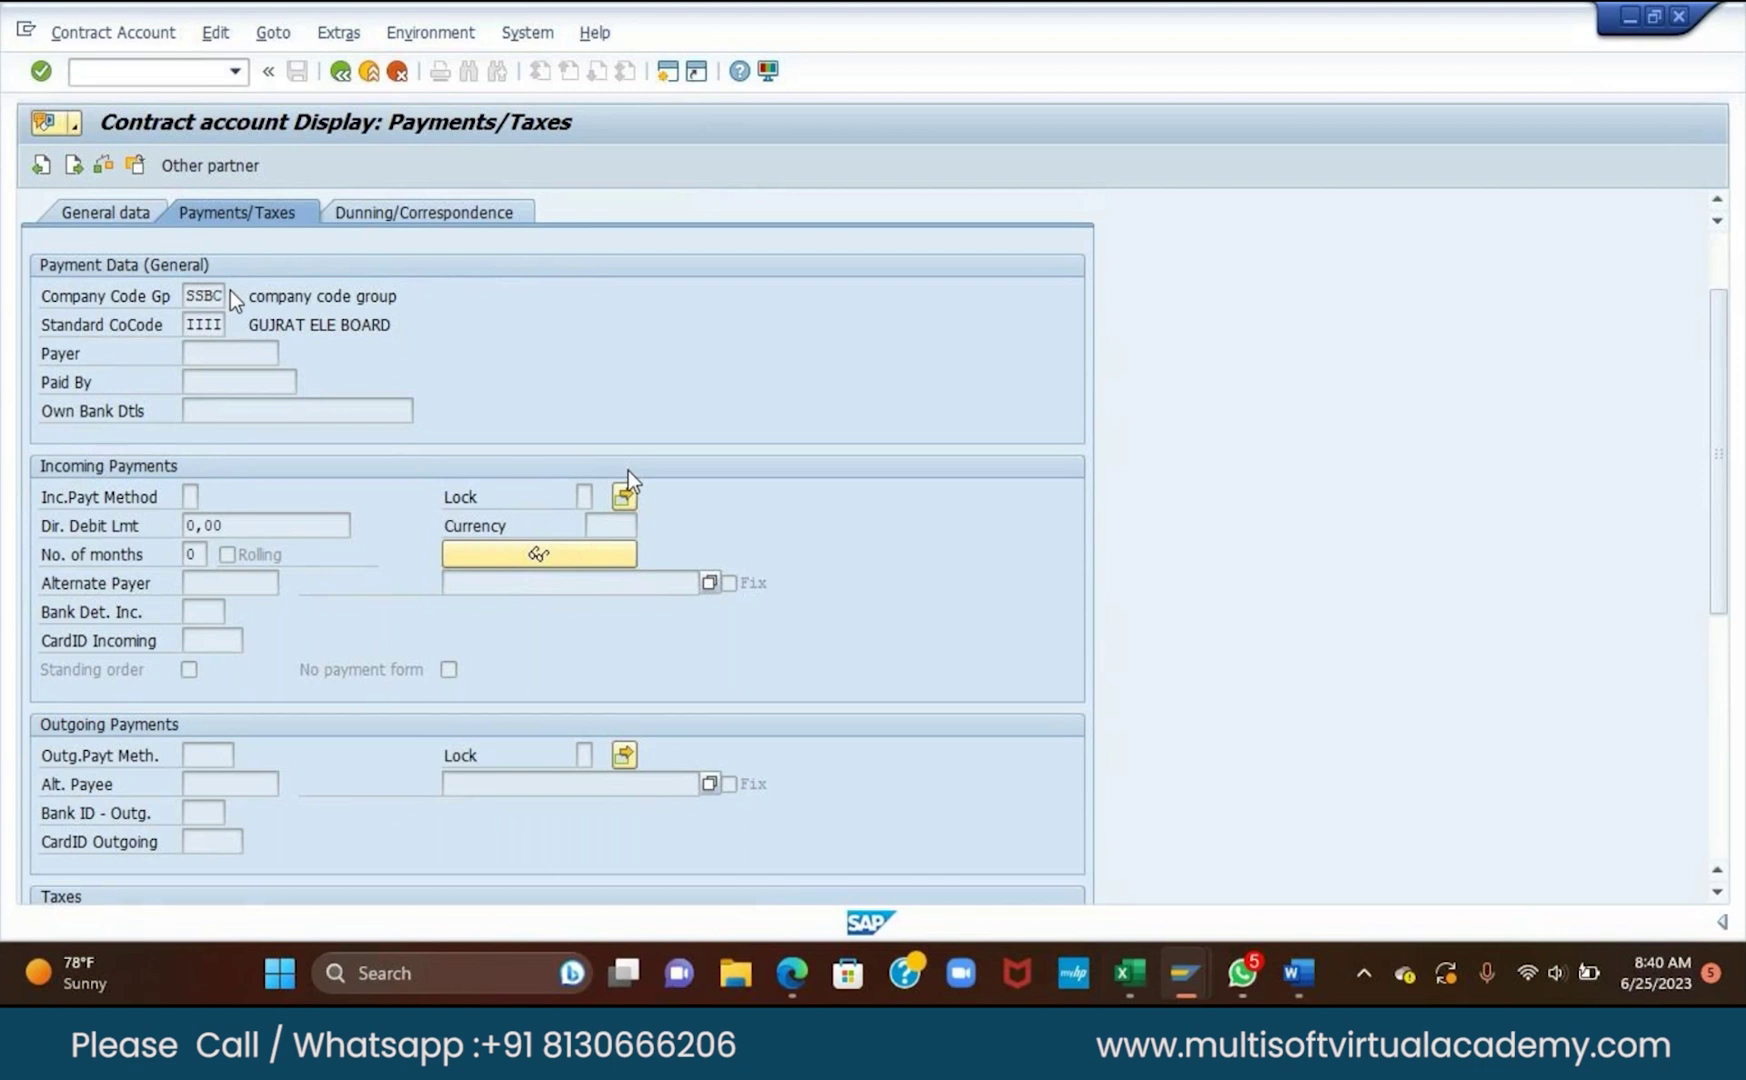
Review the Dunning/Correspondence data: dunning grouping IS-U and Standard dunning procedure.
click(466, 214)
scroll(630, 385, down, 5)
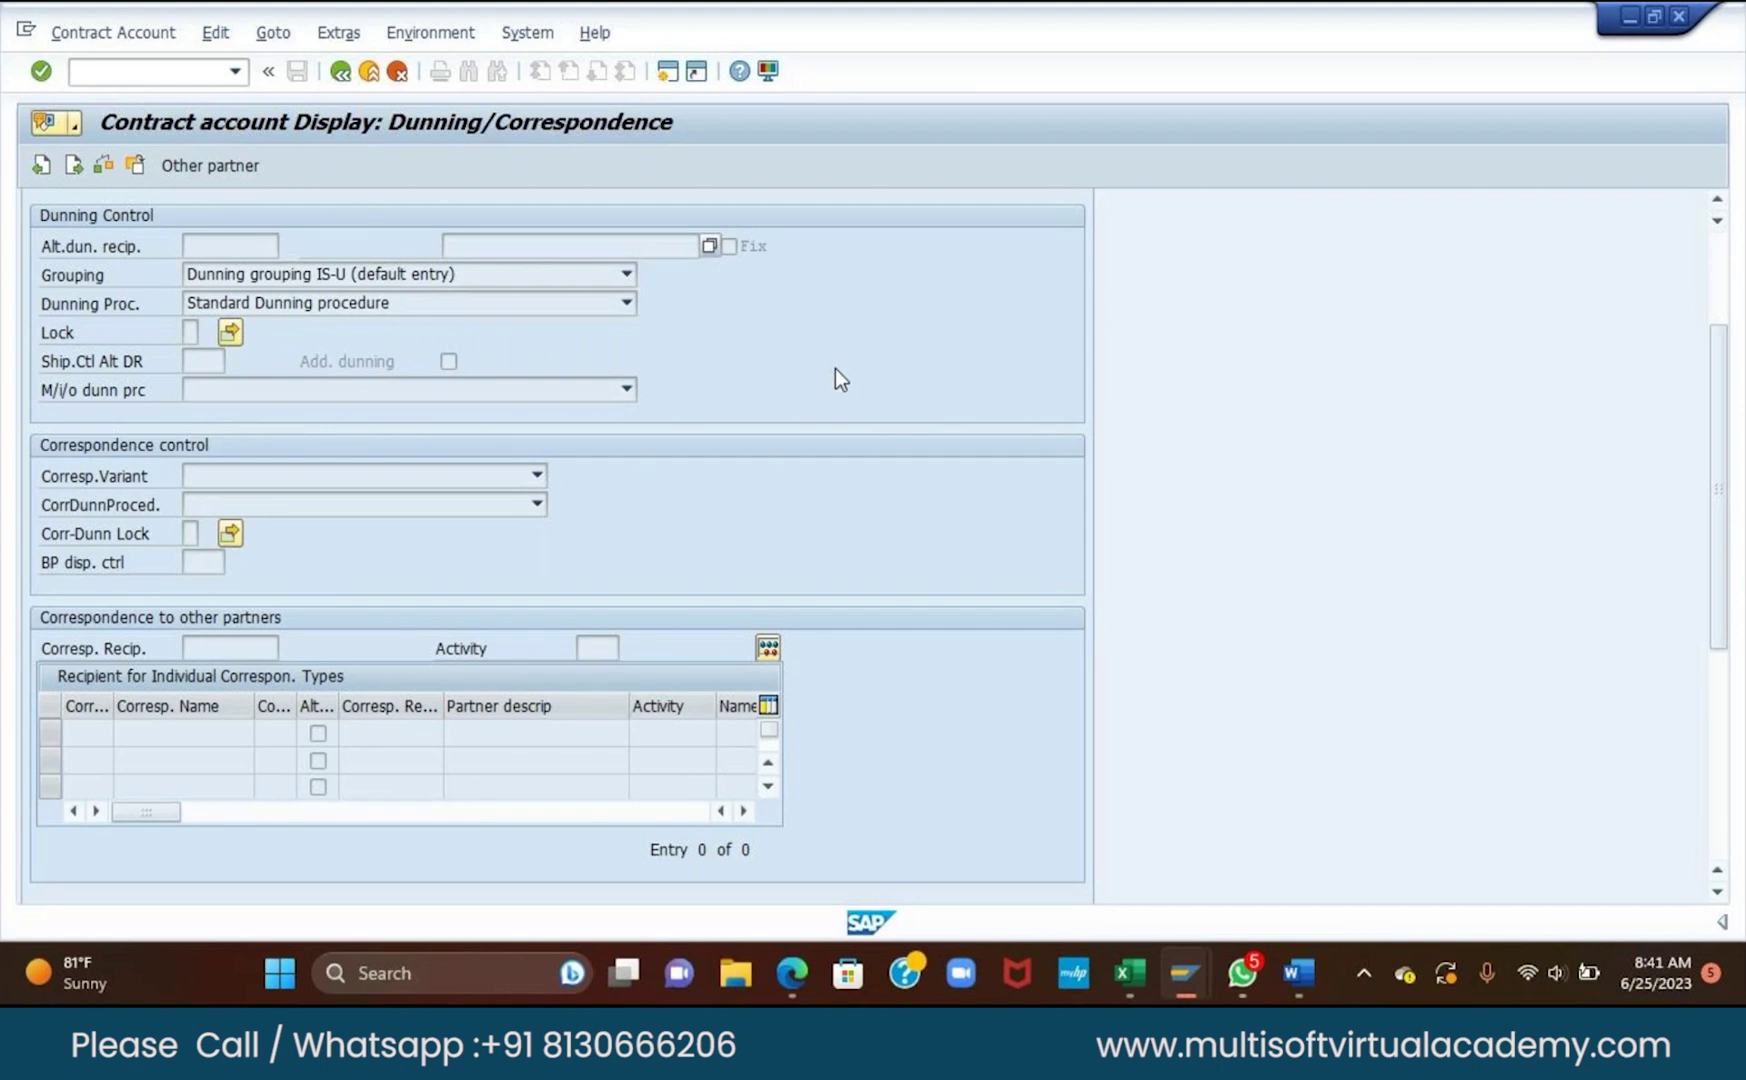
scroll(840, 380, up, 3)
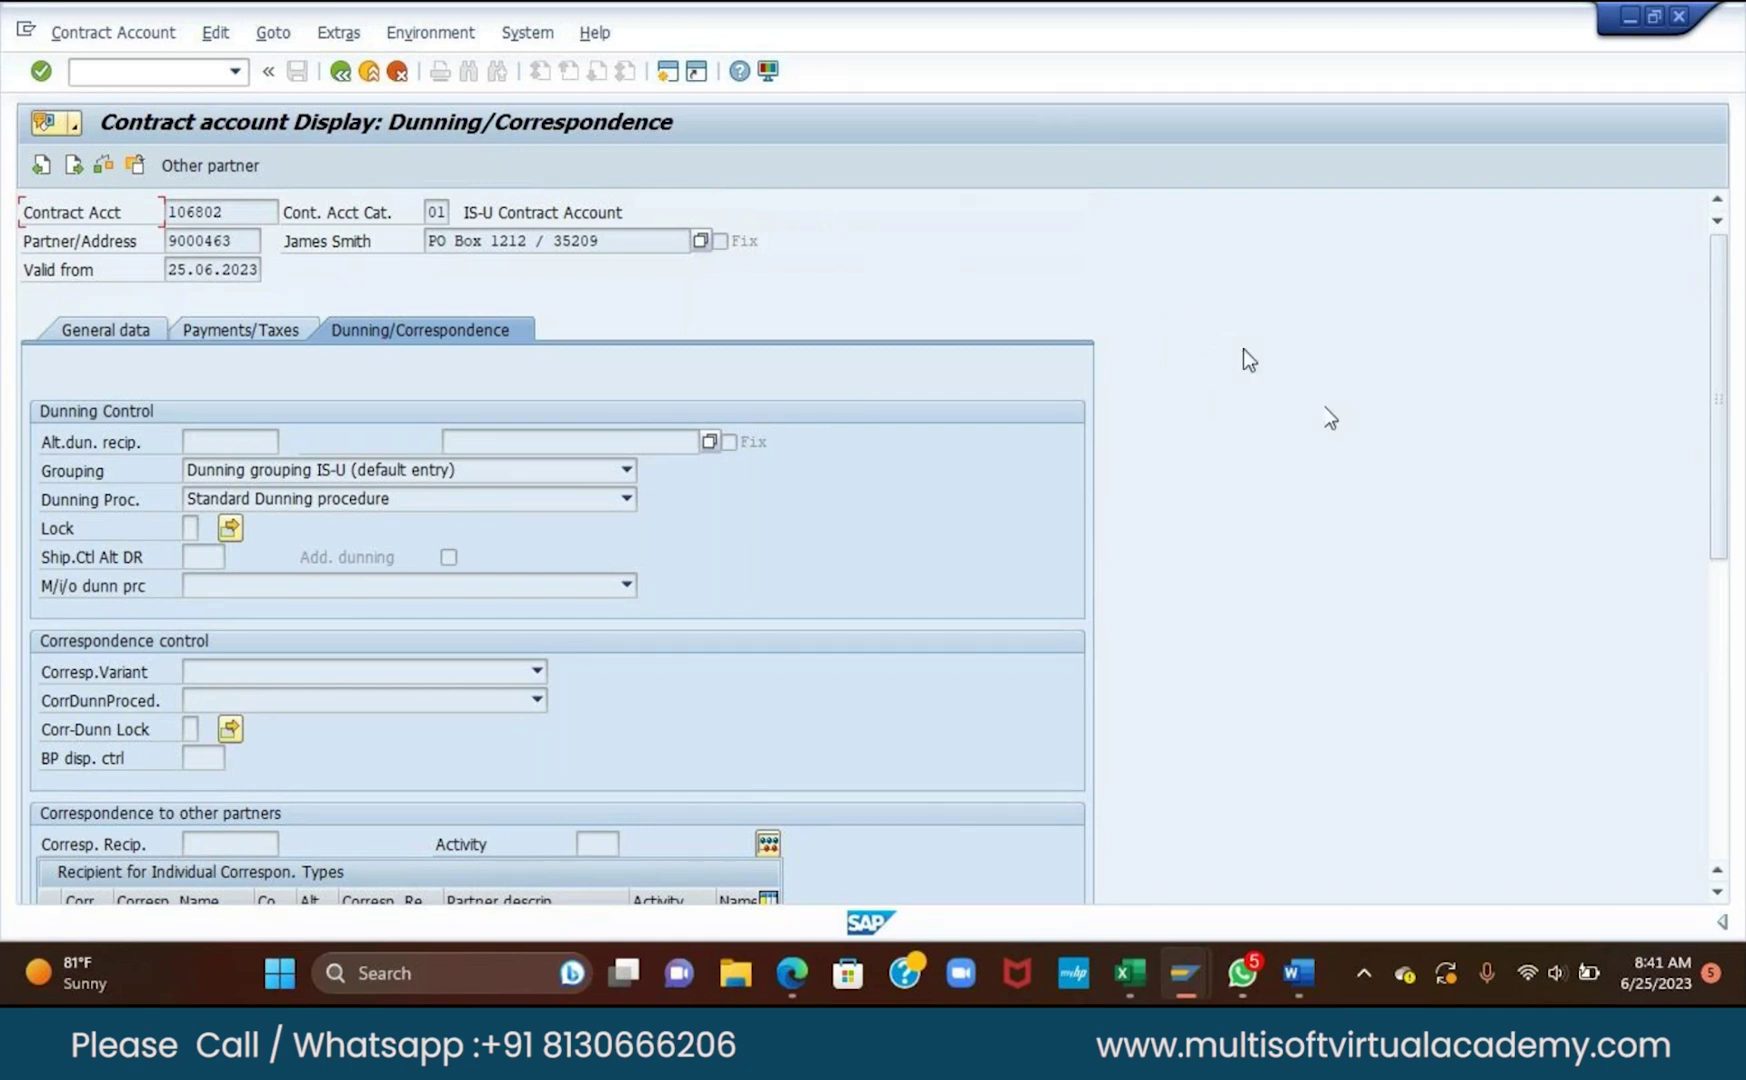
Enter /n in SAP's command field, then go to Excel's T Codes sheet.
click(177, 70)
text(/n)
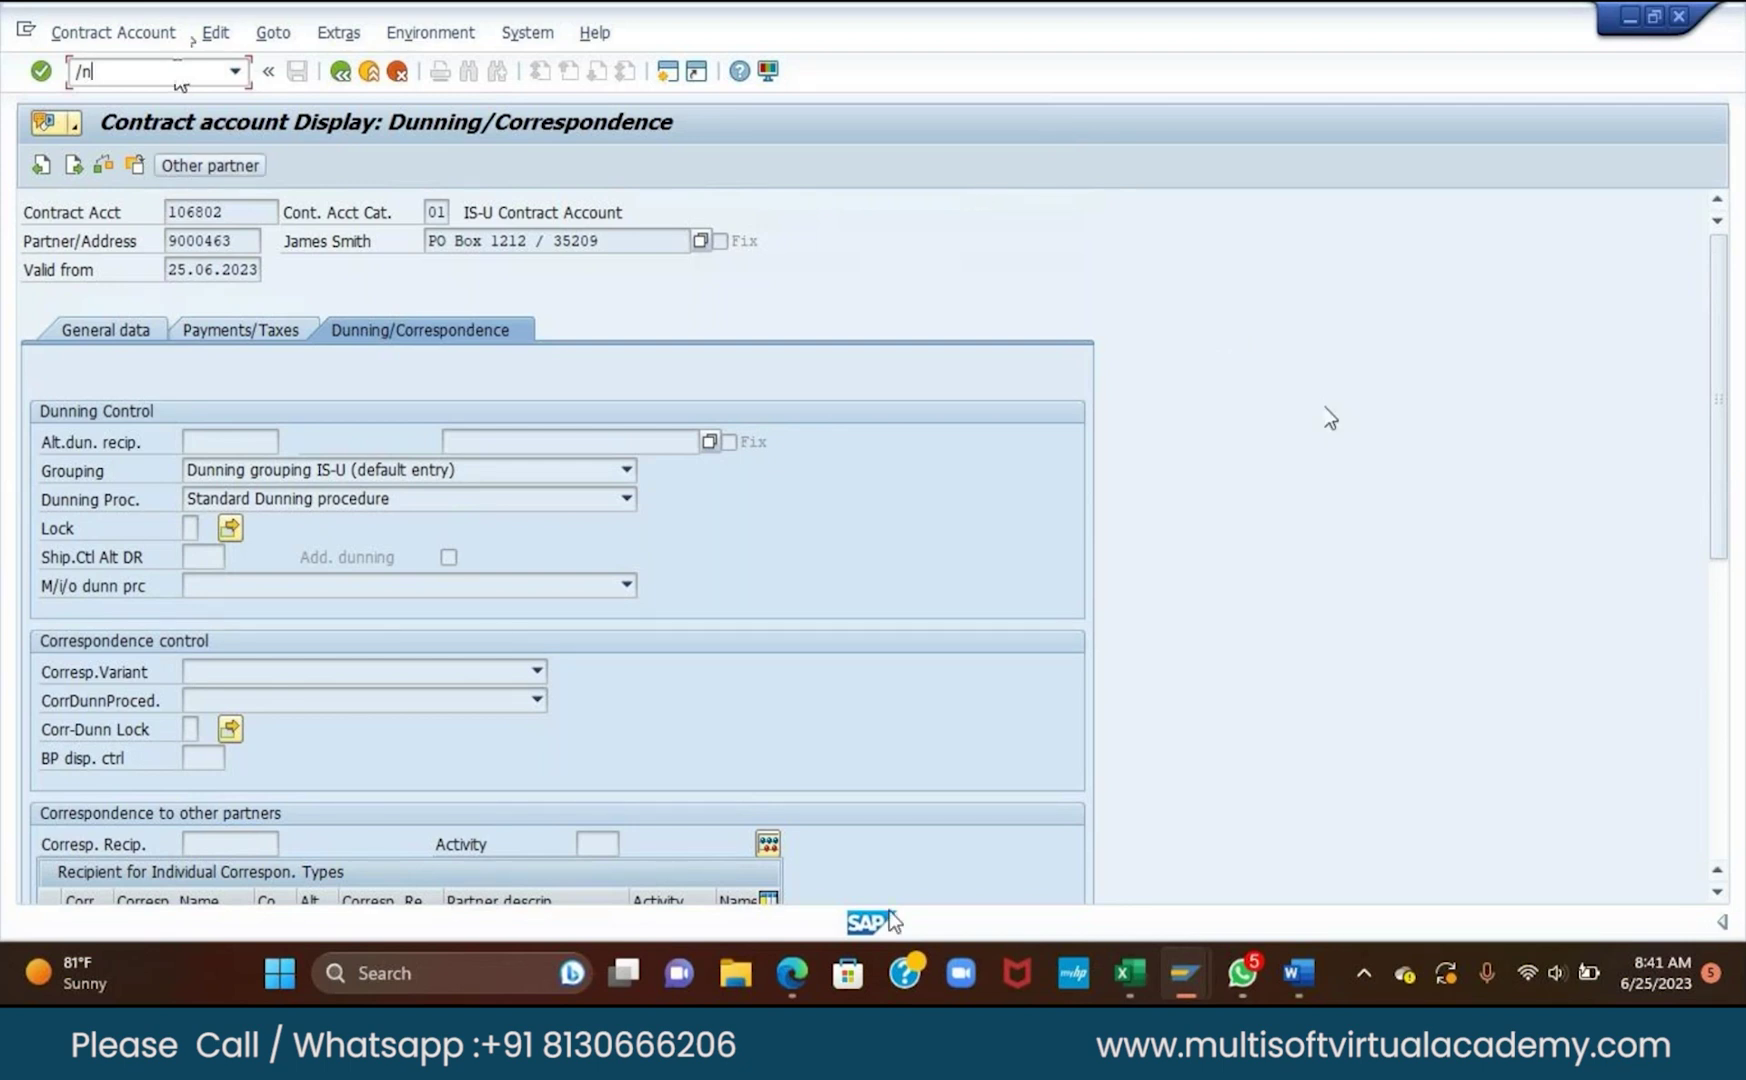
click(1131, 979)
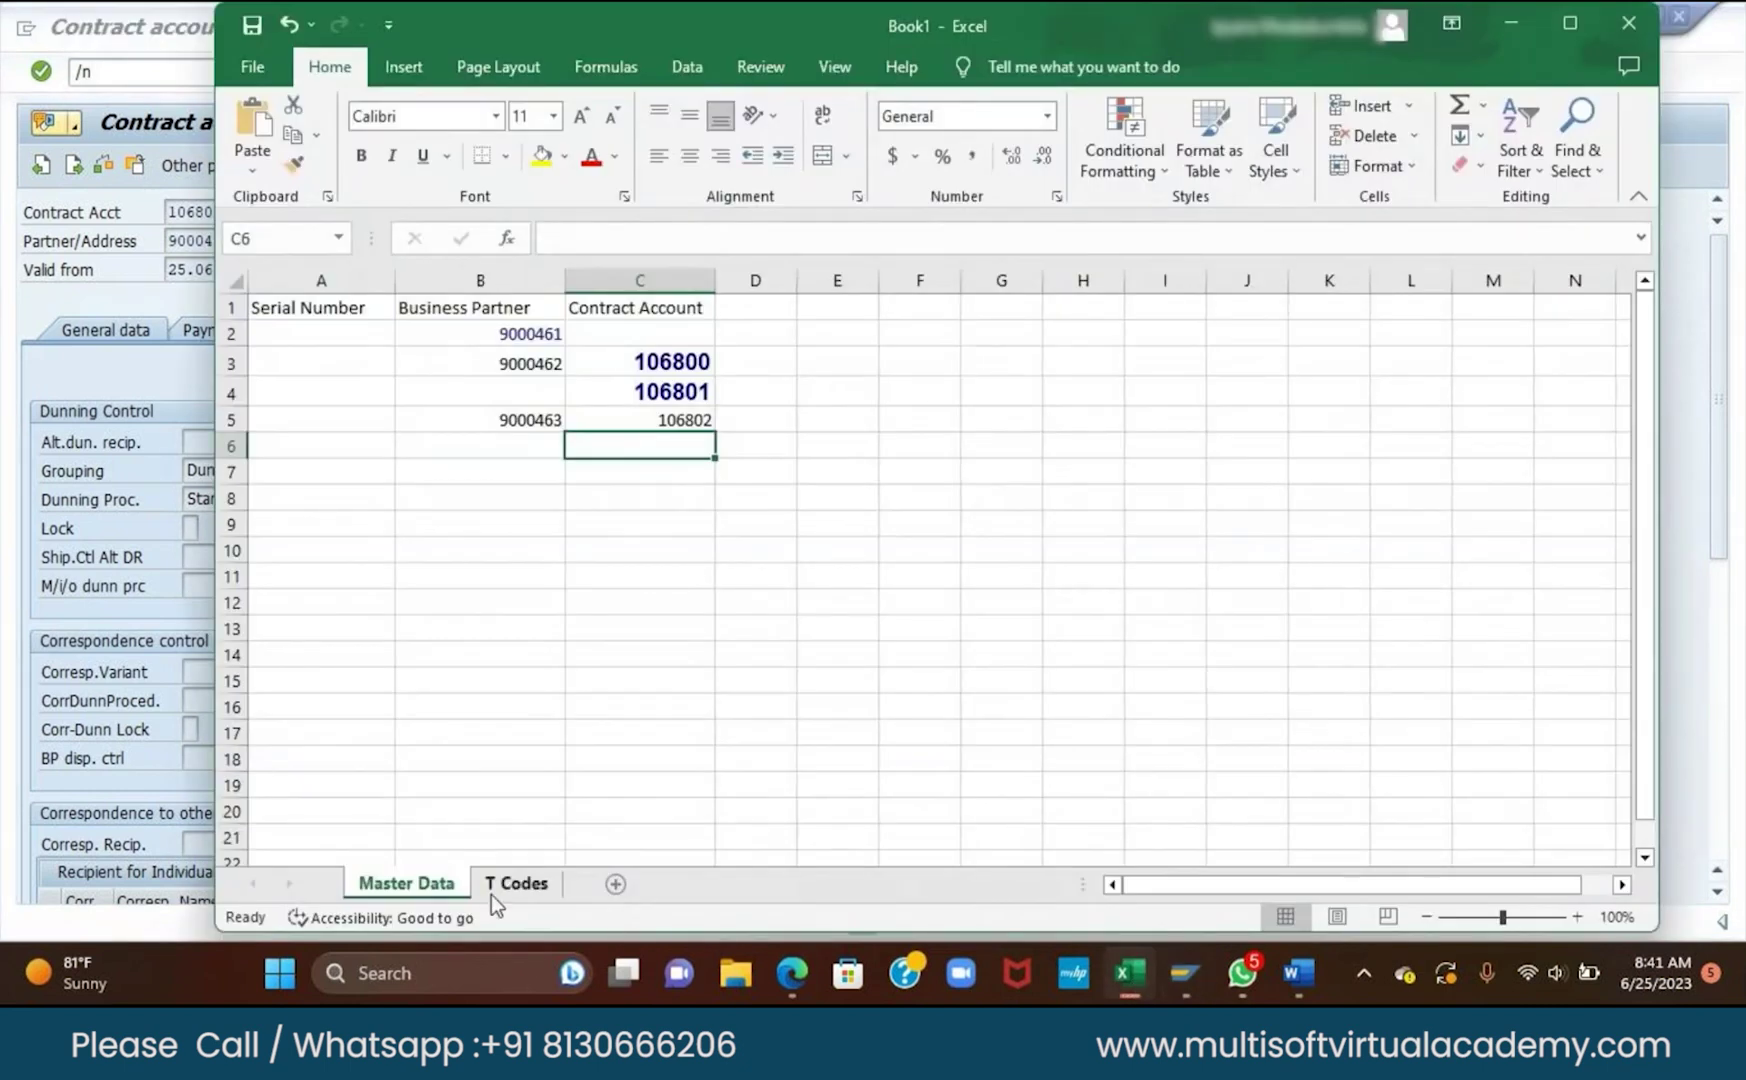
click(526, 886)
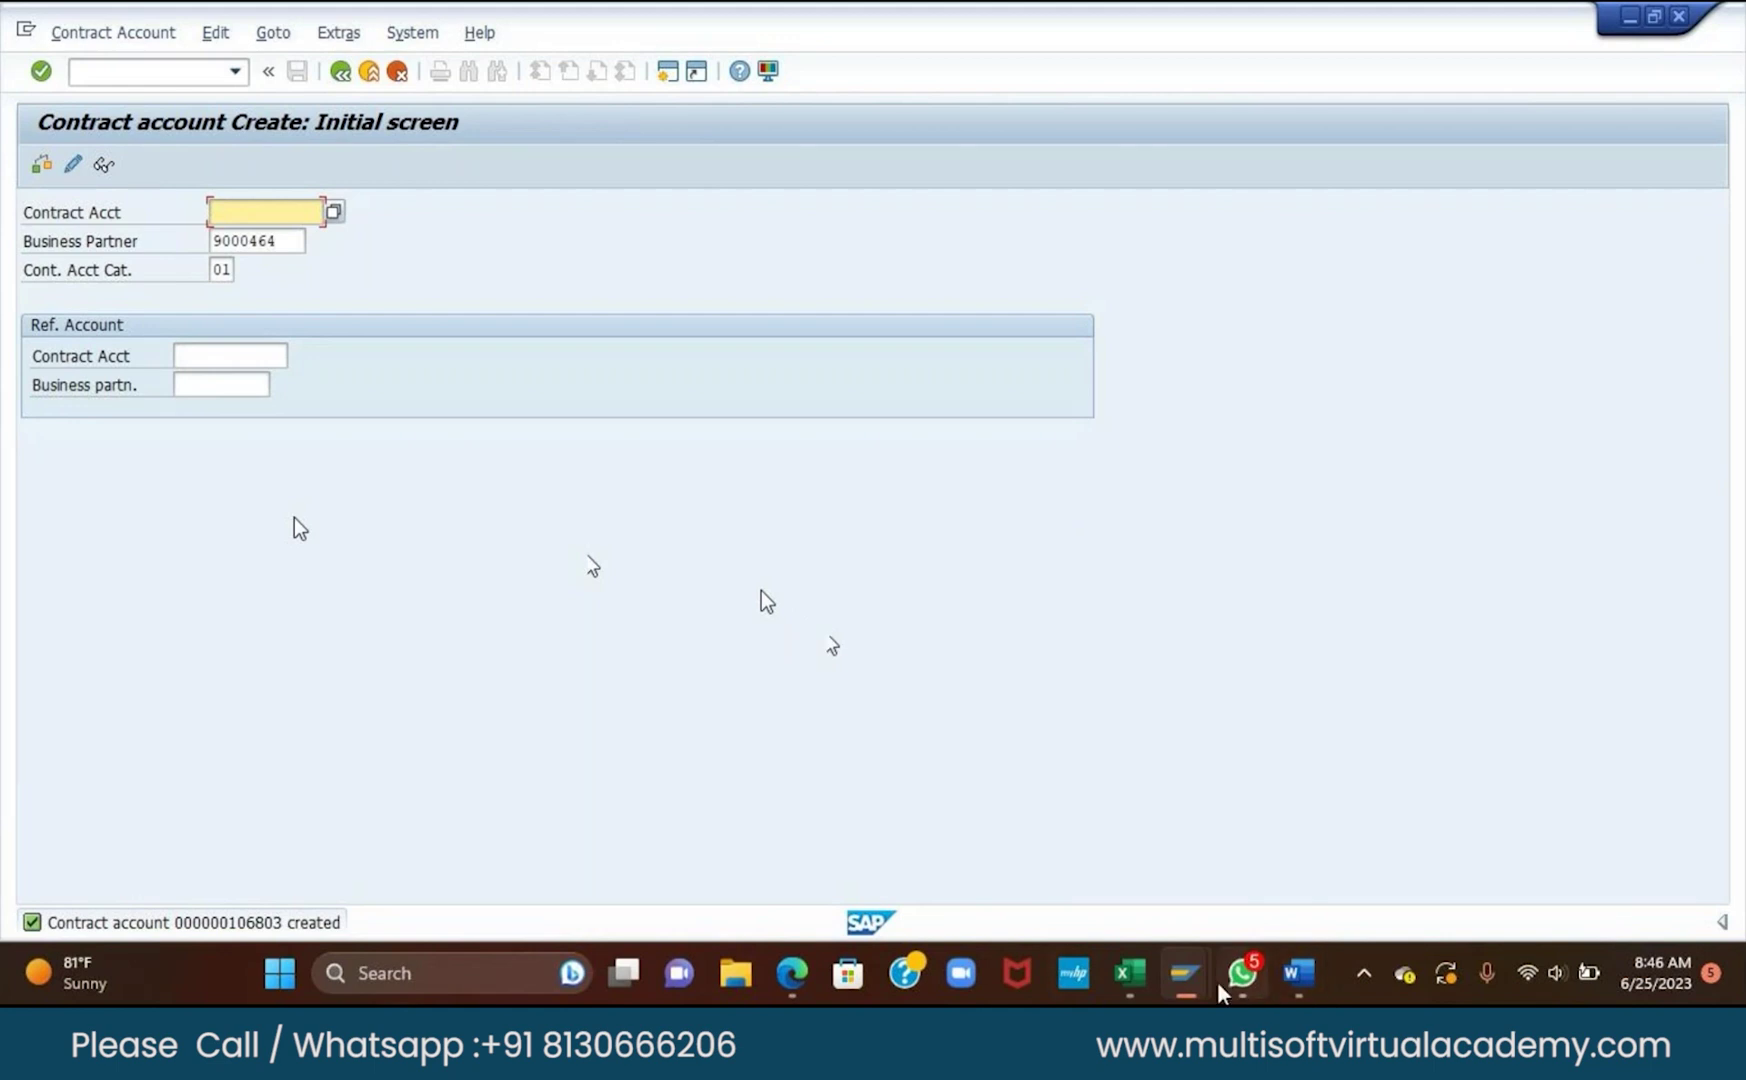
Add the heading 'Connection Object' in Master Data cell D1.
mouse_move(1185, 972)
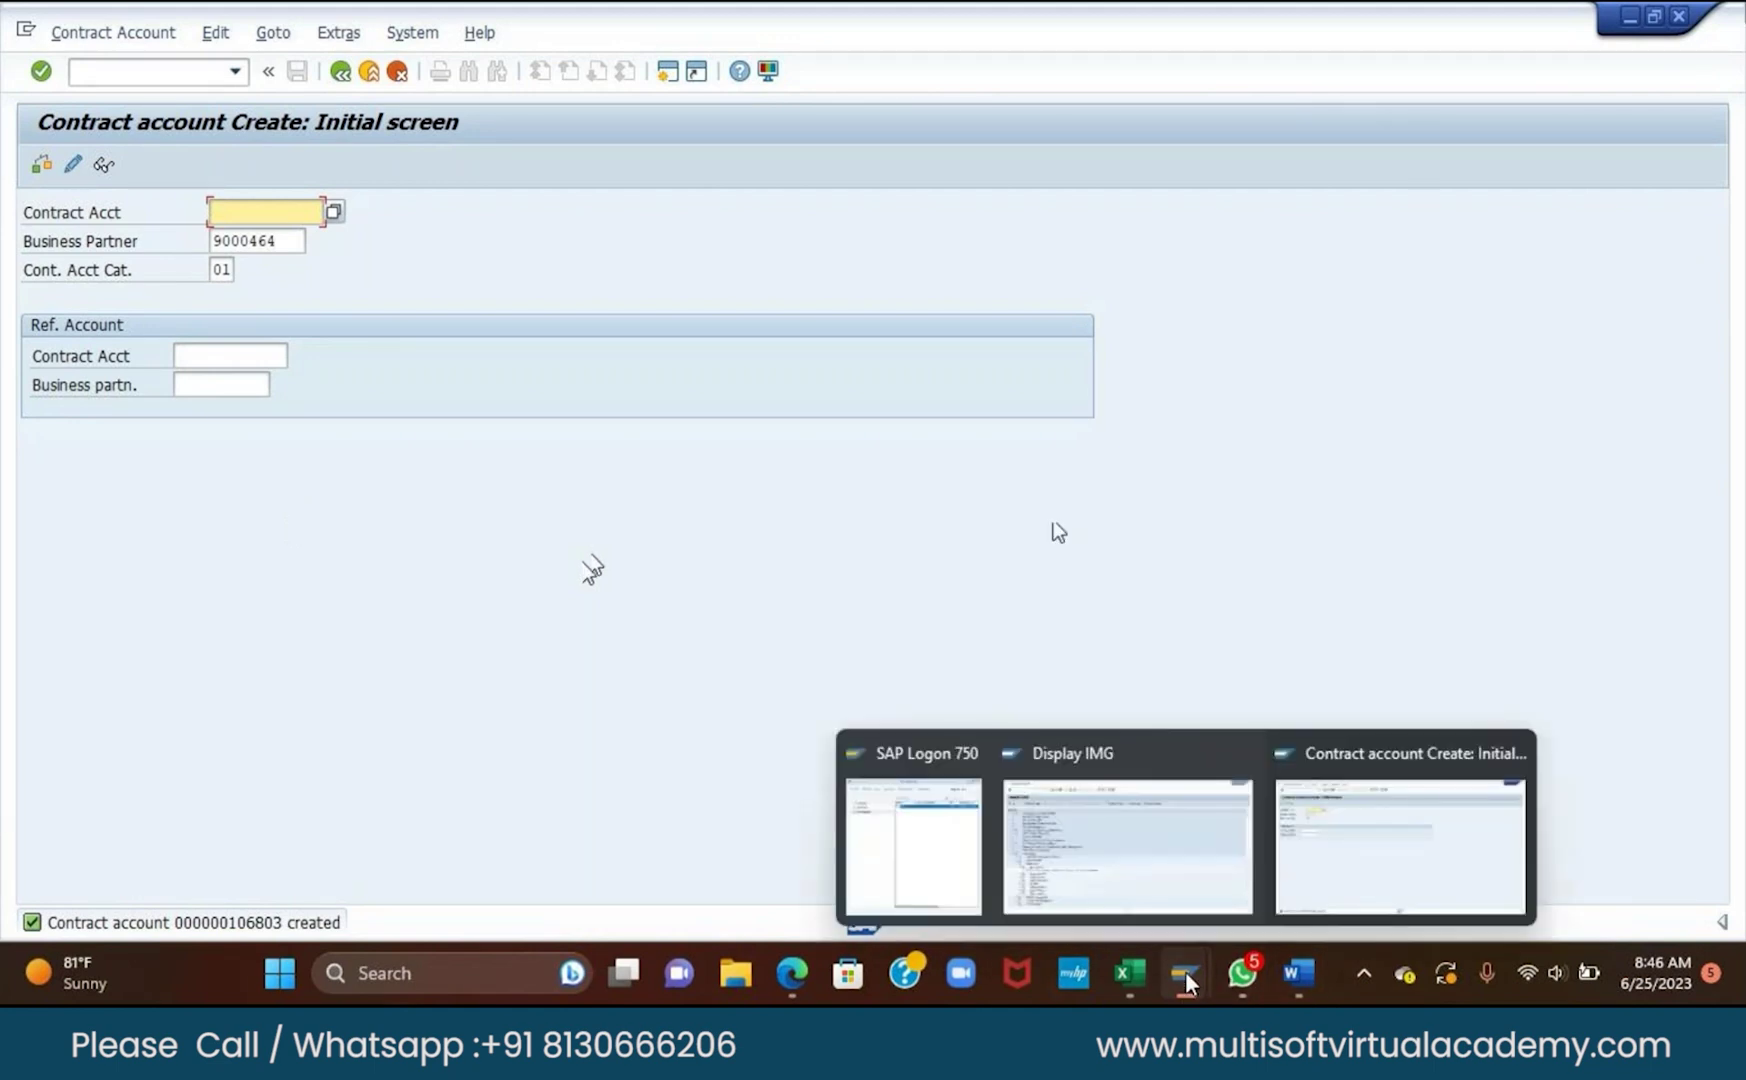
click(1127, 975)
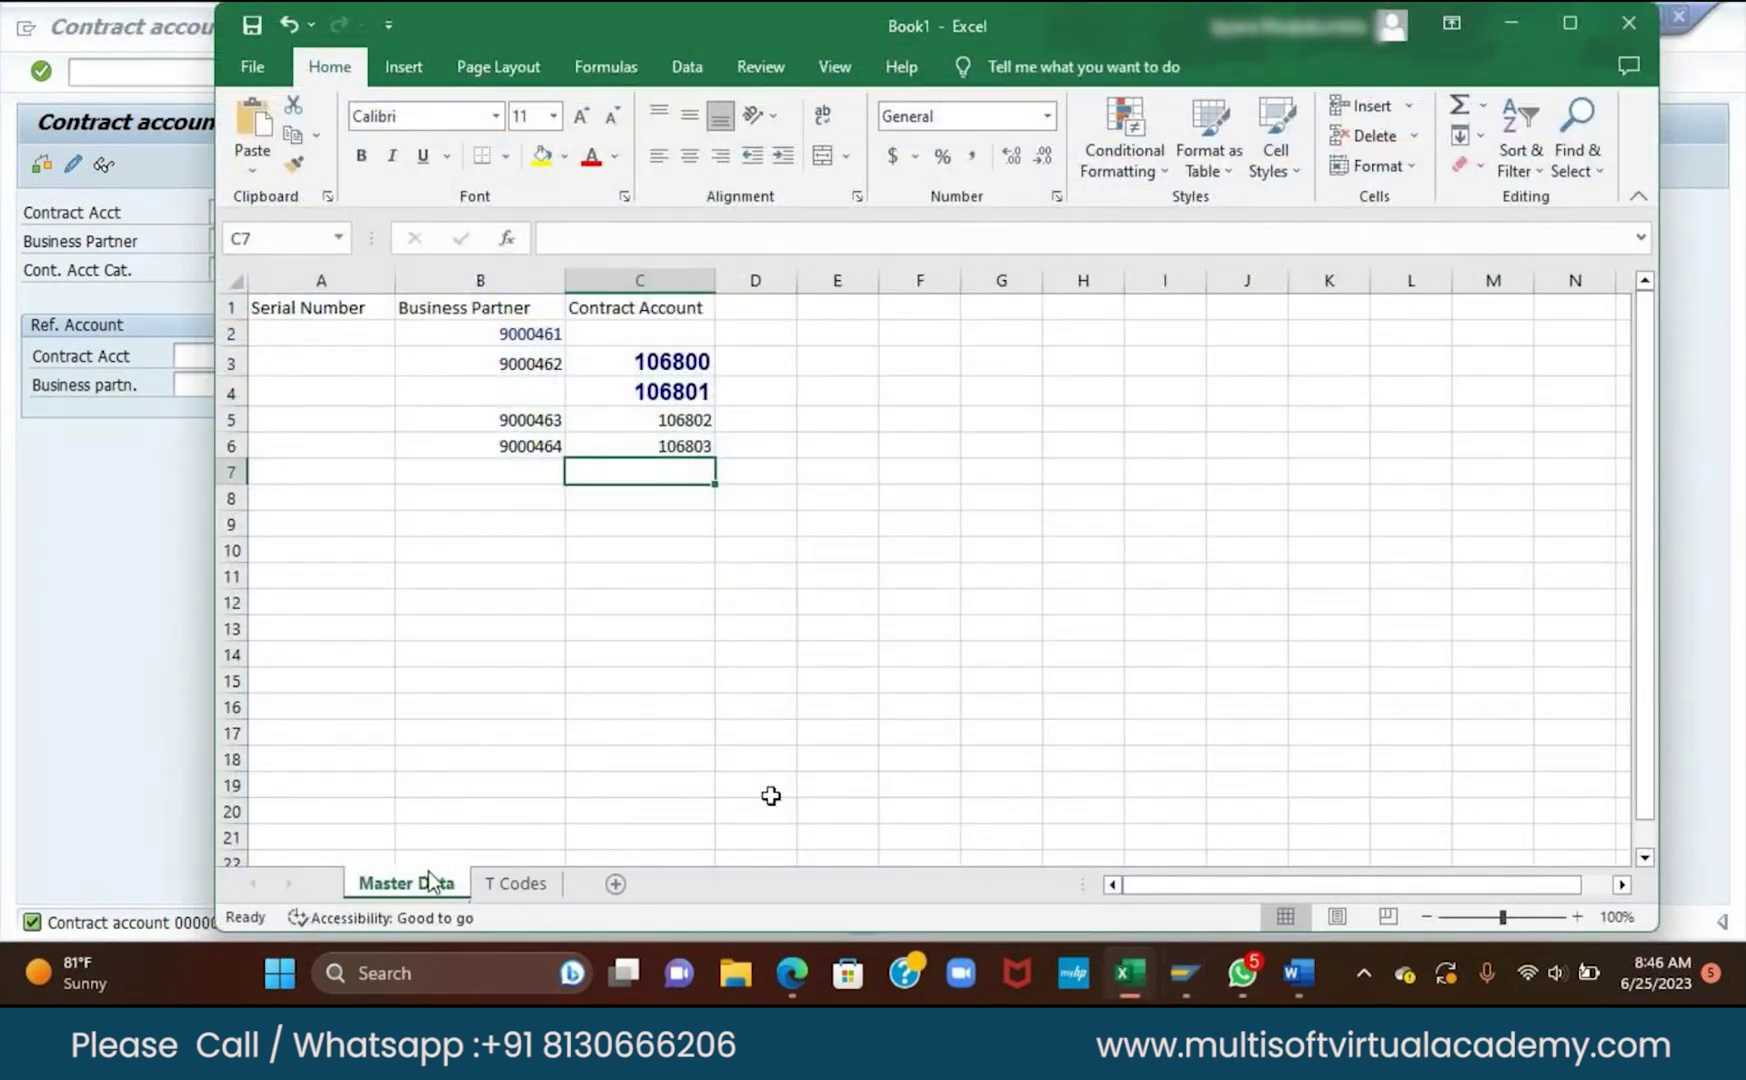
click(776, 307)
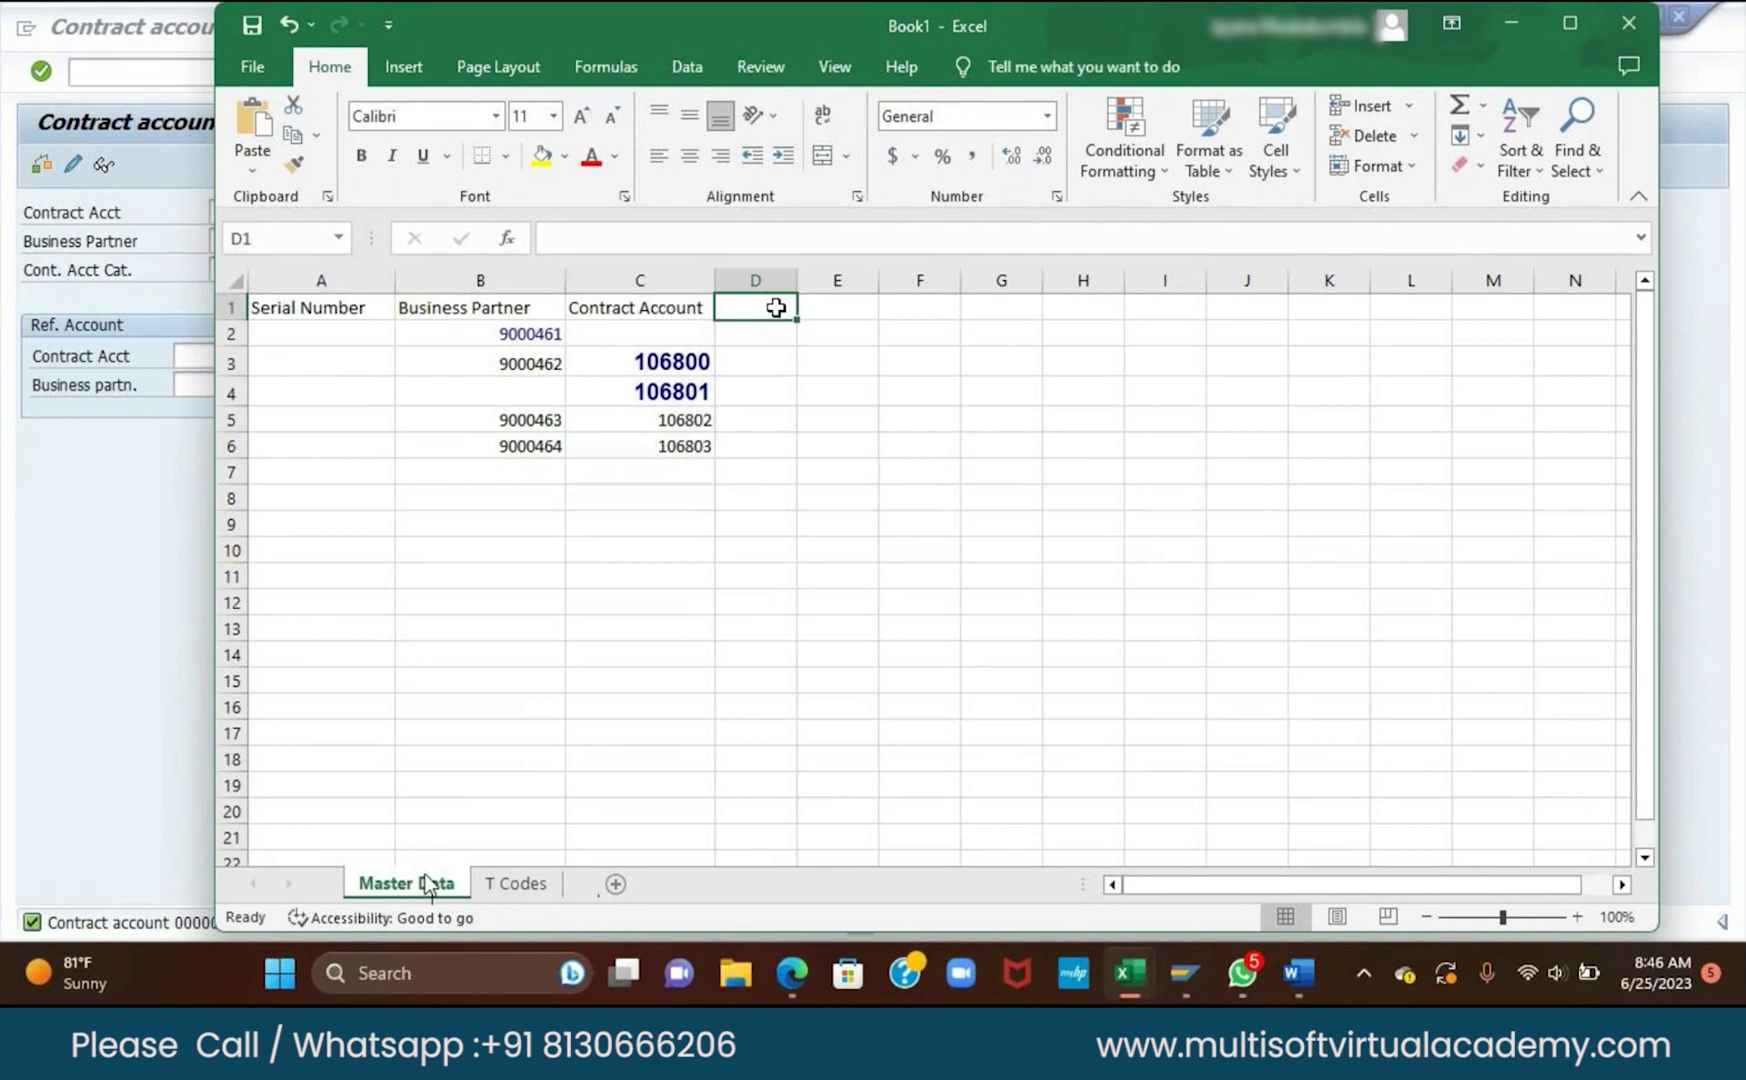
text(Conn)
key(BackSpace)
text(n)
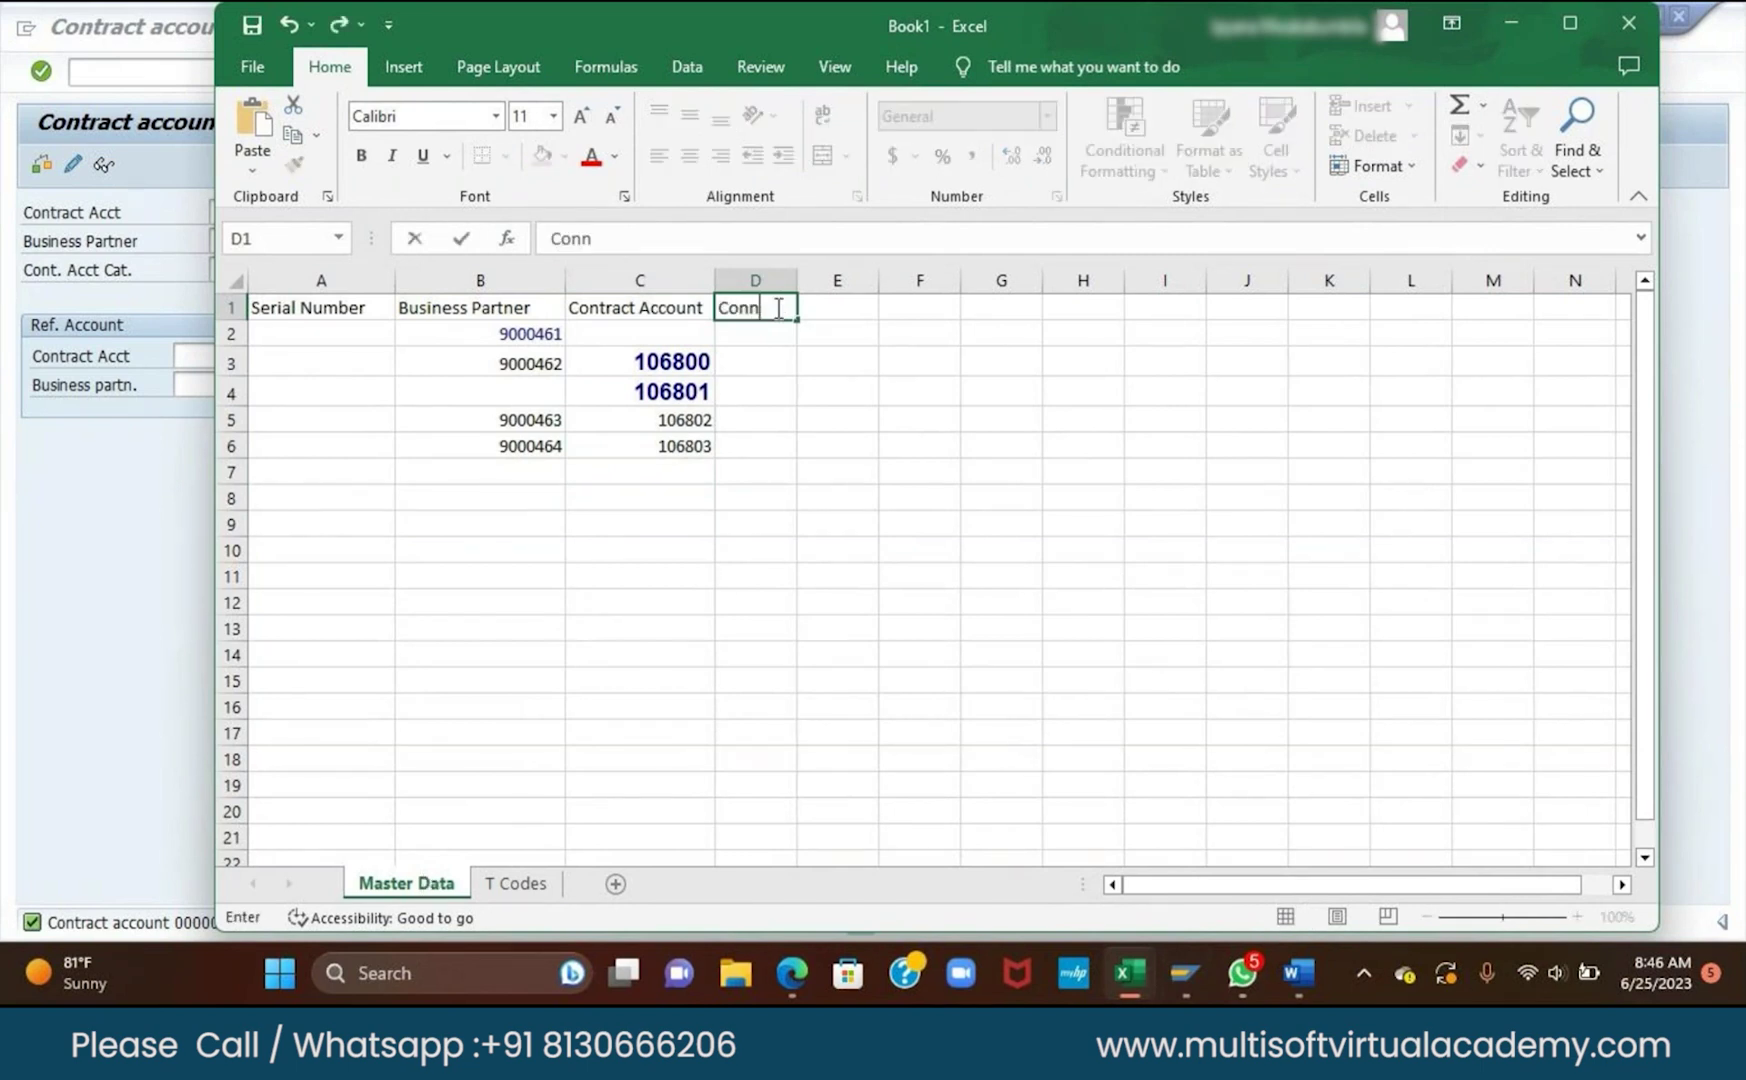
text(ection Object)
key(Return)
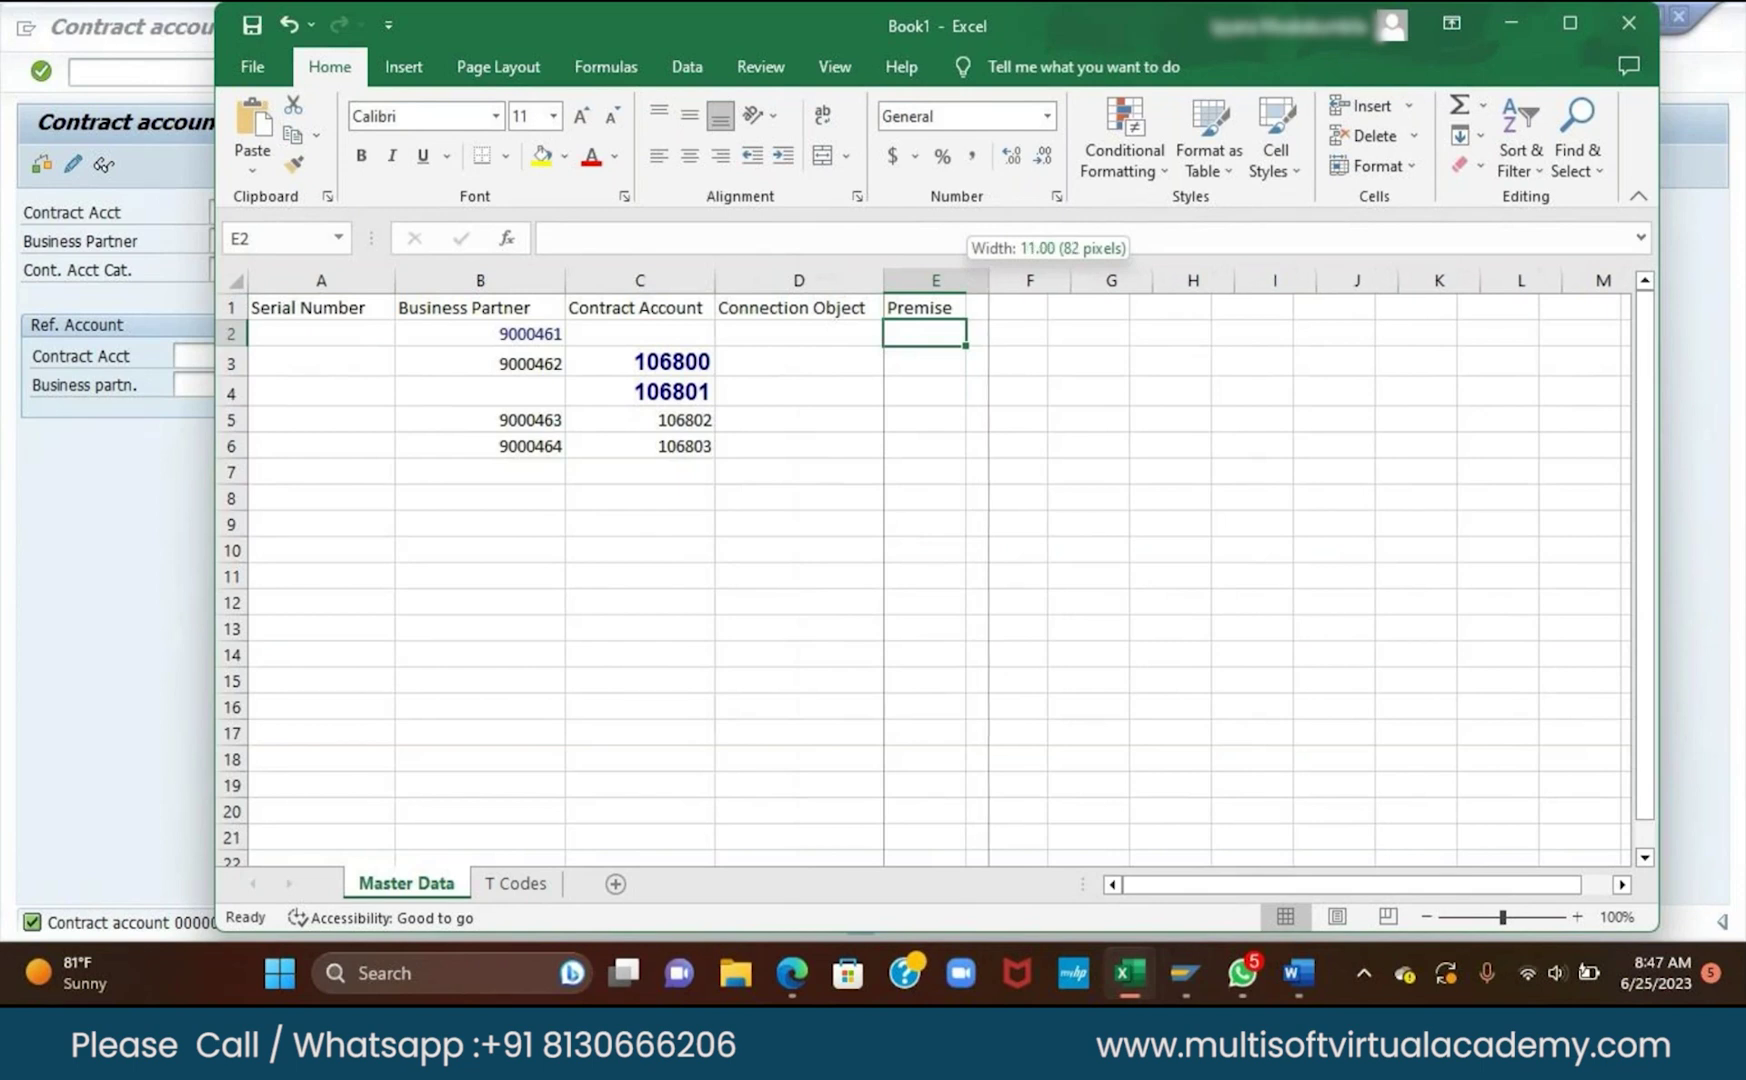
Add the Device Location, Installation and Device headings, widening column G to fit.
click(1030, 307)
text(Device Location)
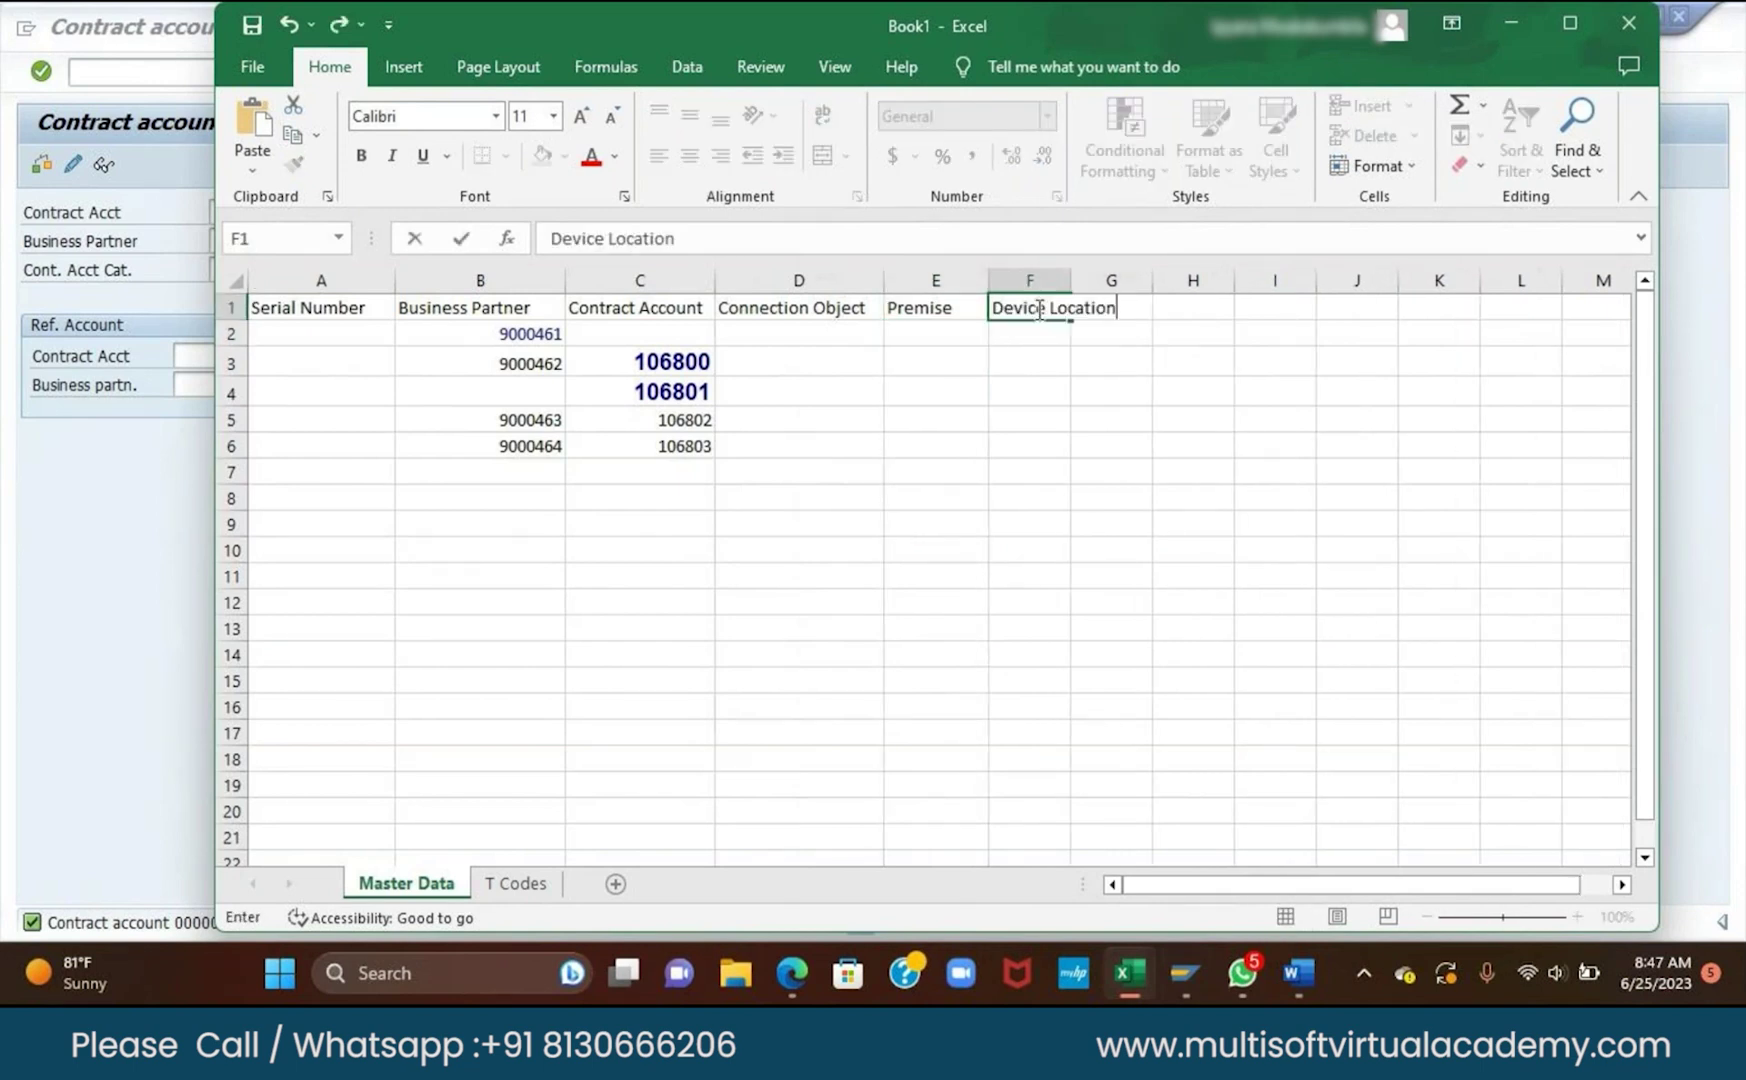
key(Return)
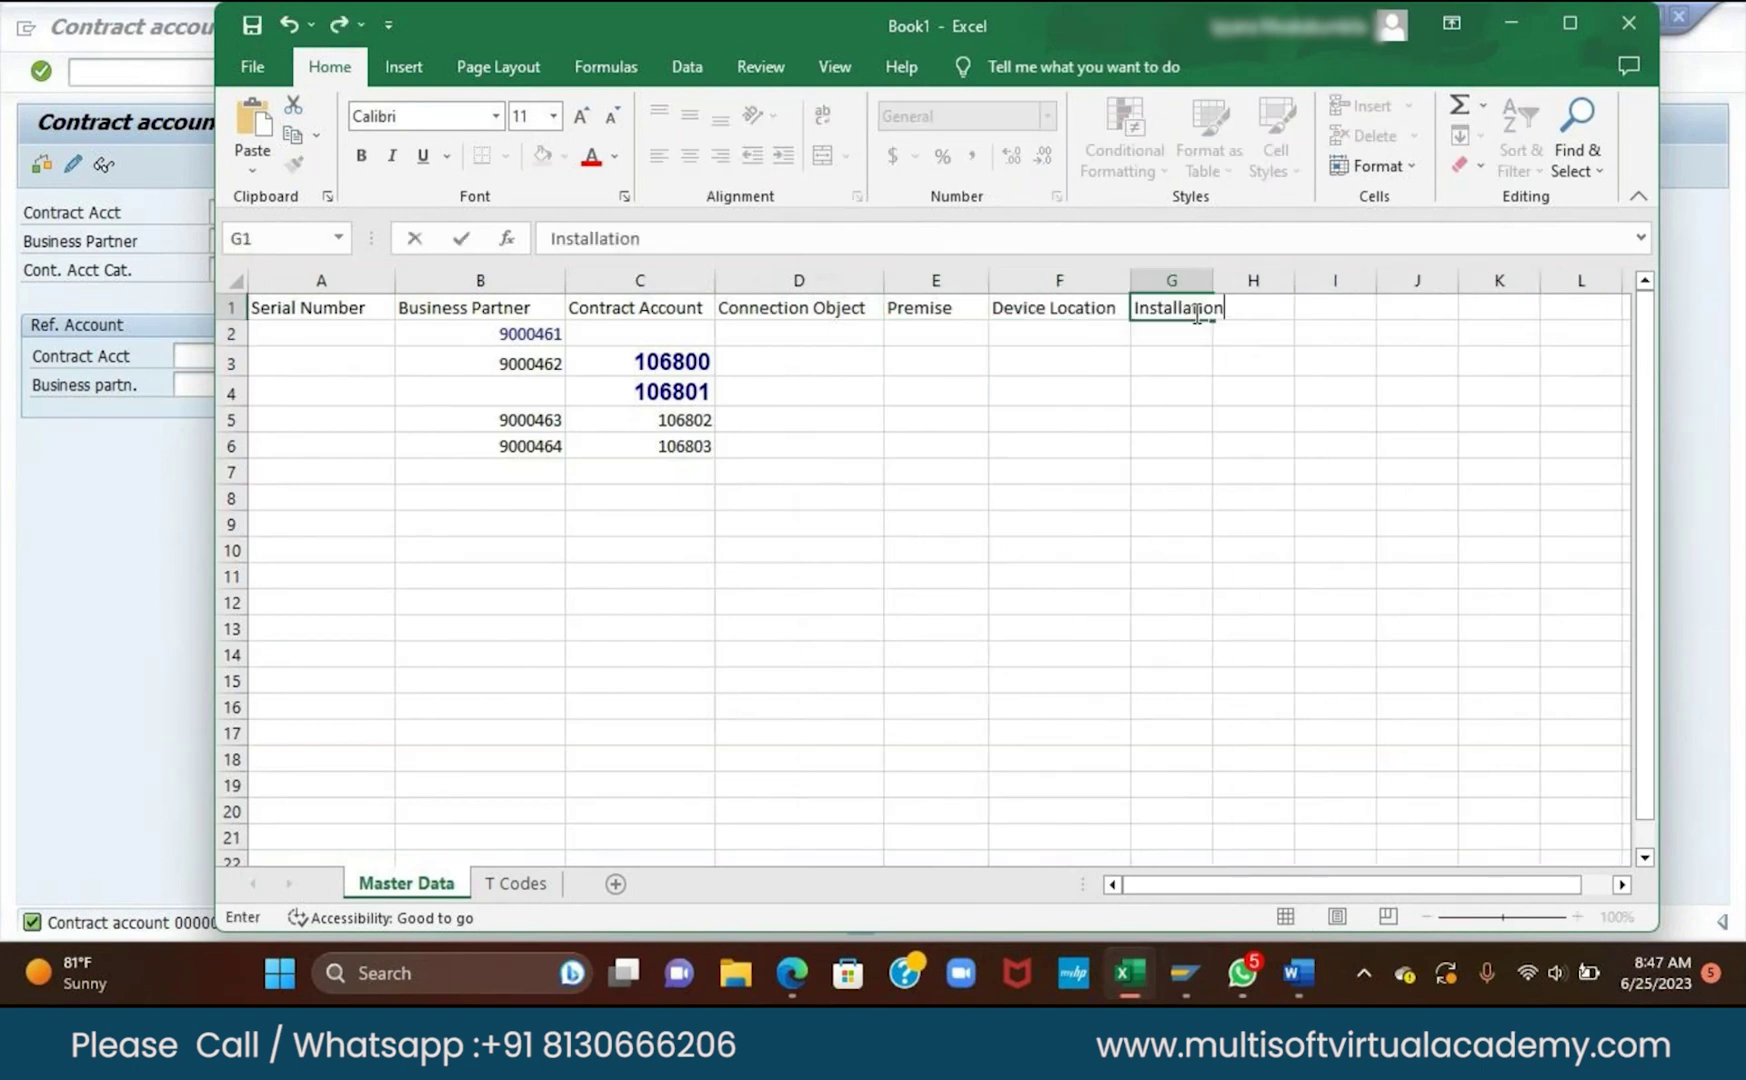
key(Return)
drag(1212, 280, 1246, 277)
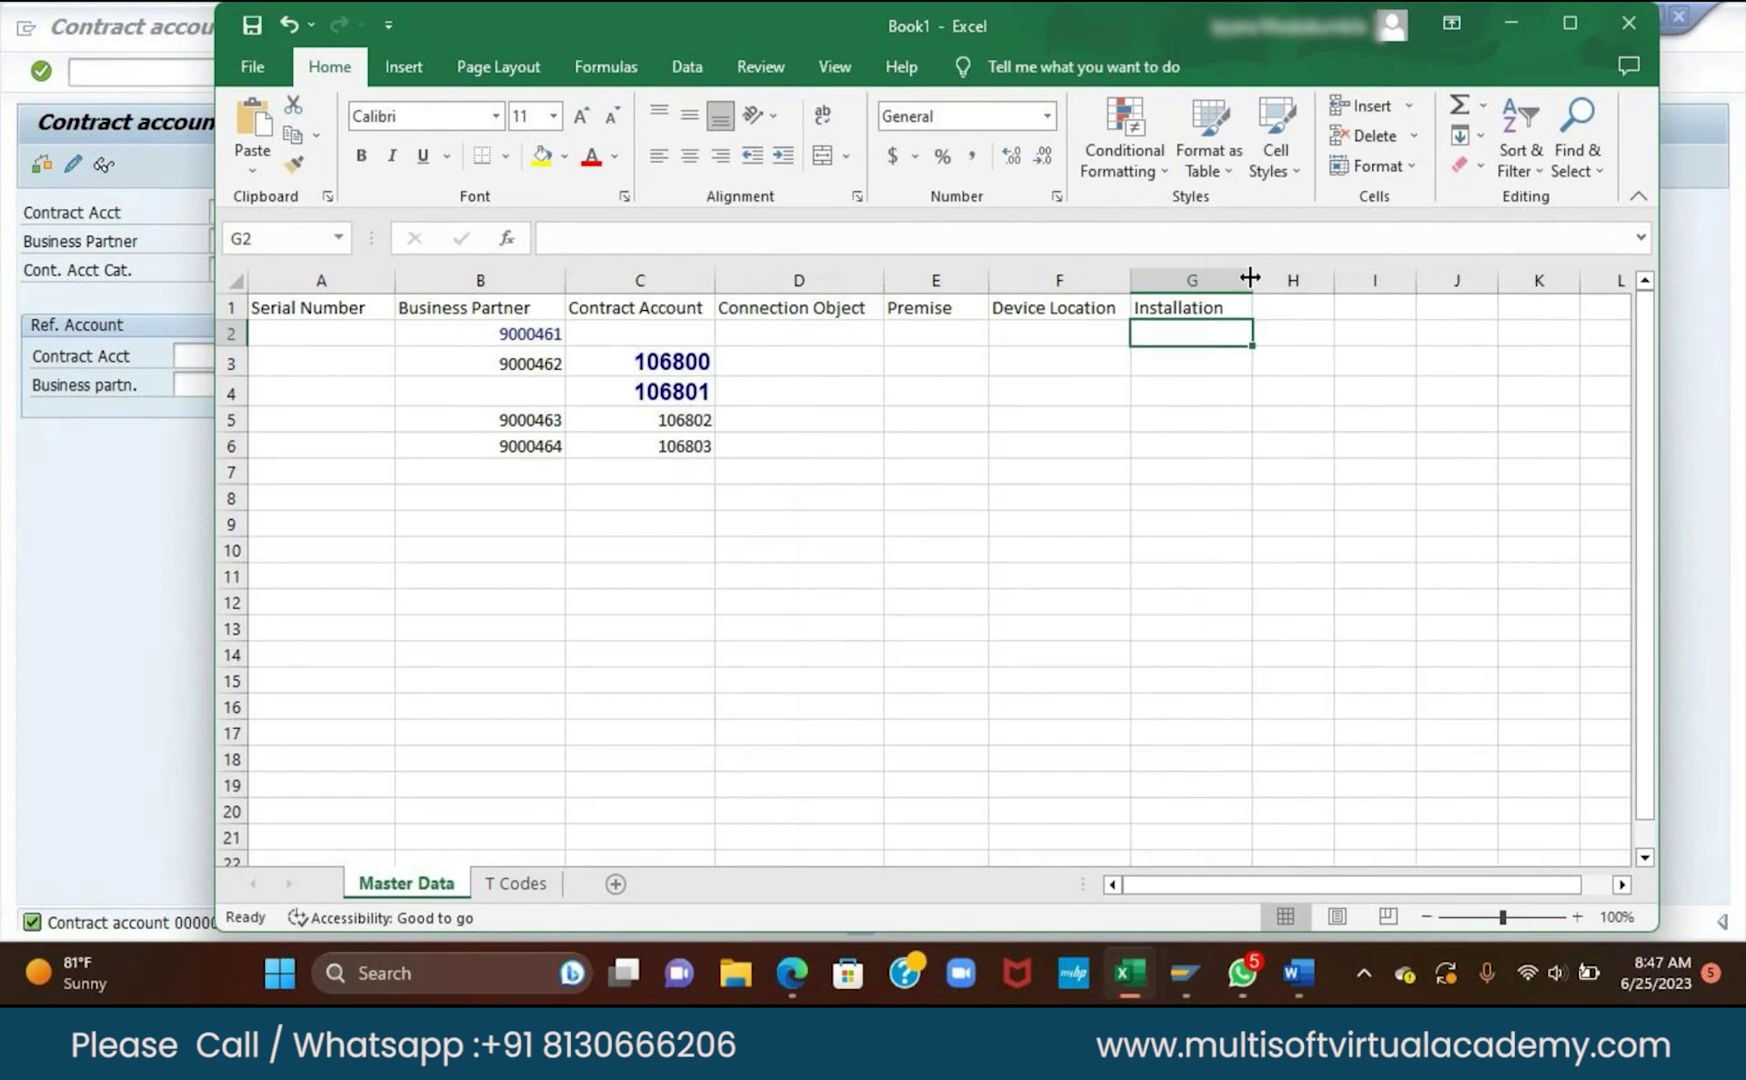
click(1292, 307)
text(Device)
key(Return)
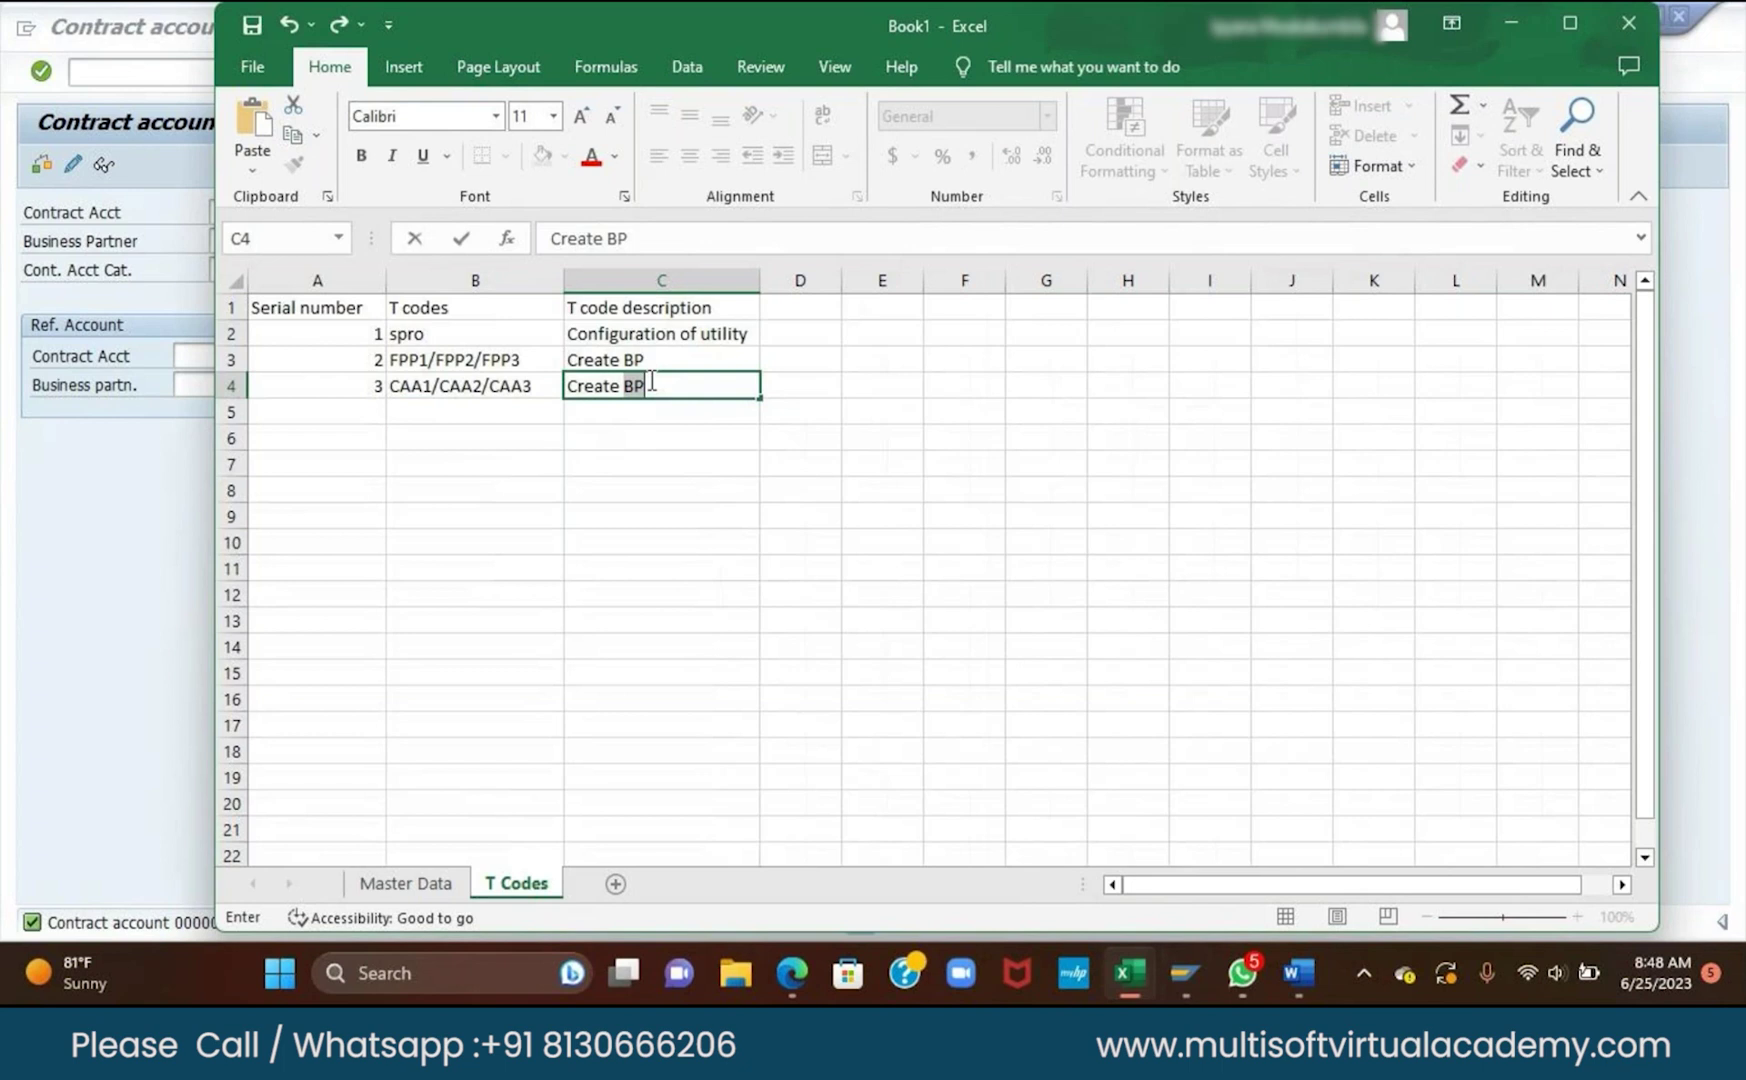
Enter the description 'Create Contract Account' for T code 3.
text(A)
key(BackSpace)
text(Contract Account)
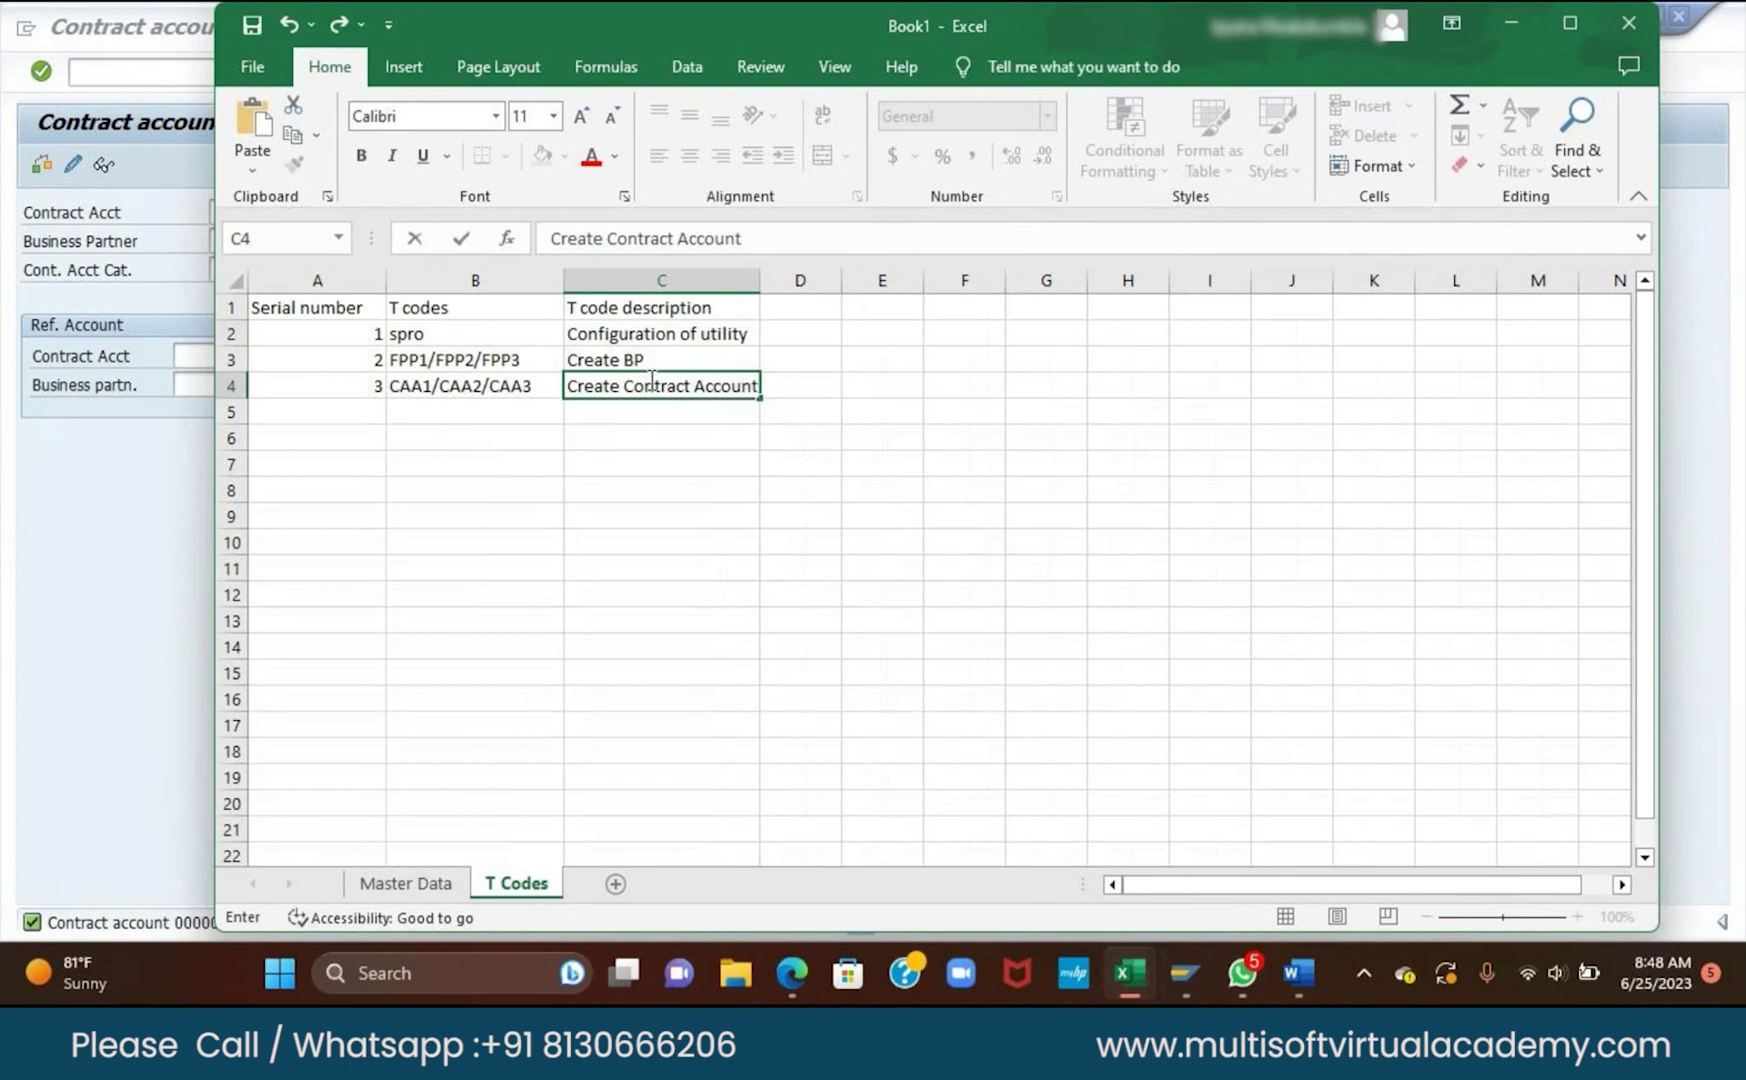
Widen column C of the T Codes sheet to fit the descriptions.
click(757, 279)
drag(760, 277, 769, 278)
click(780, 310)
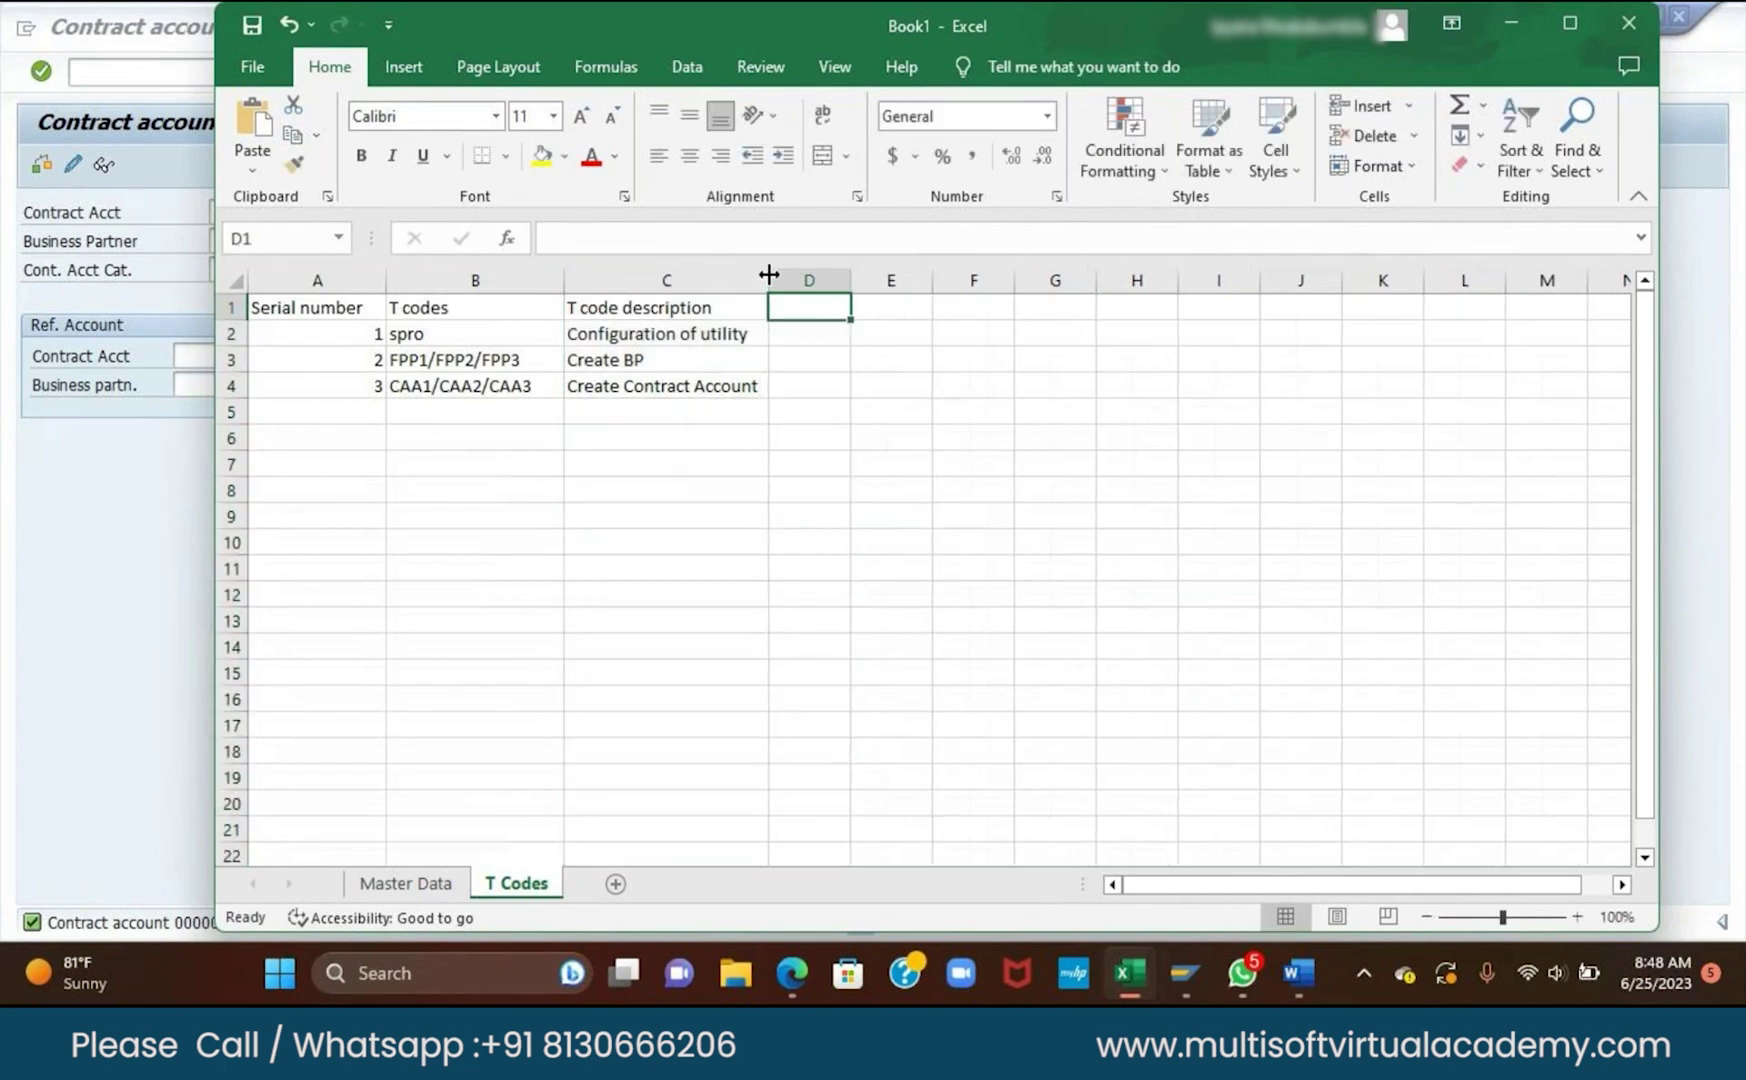
click(668, 467)
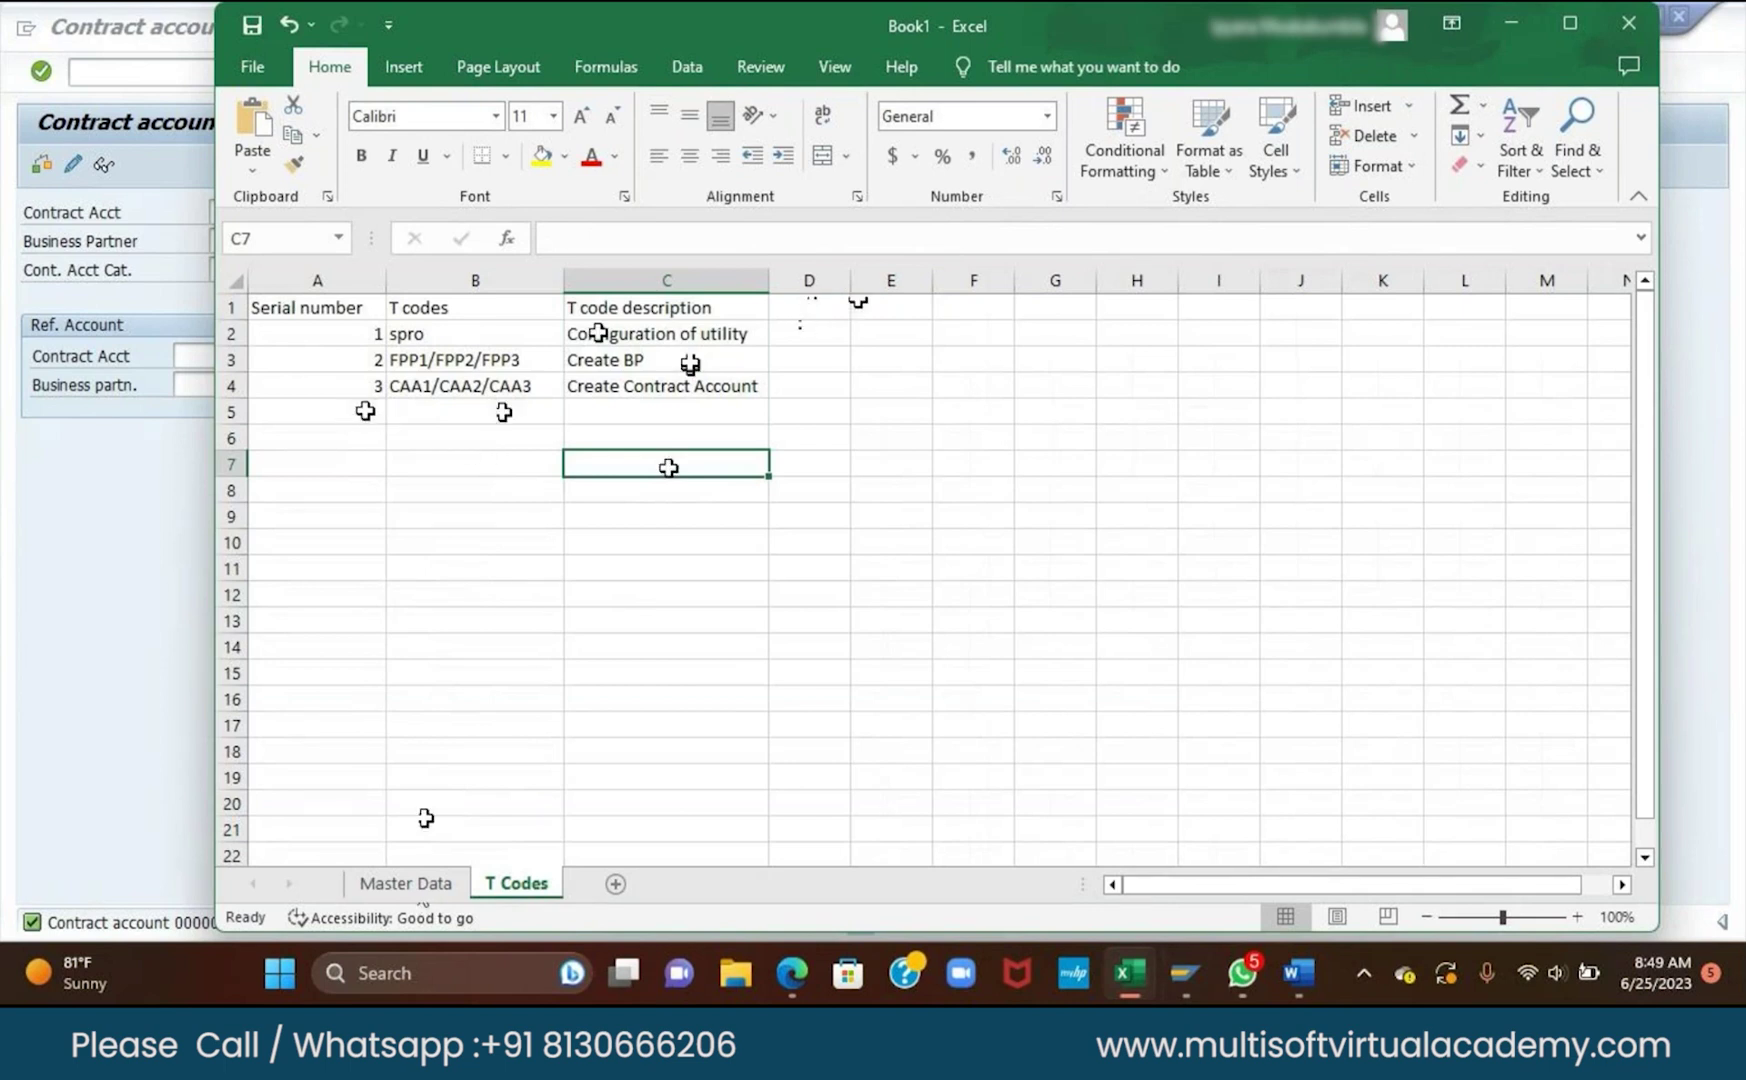
click(818, 305)
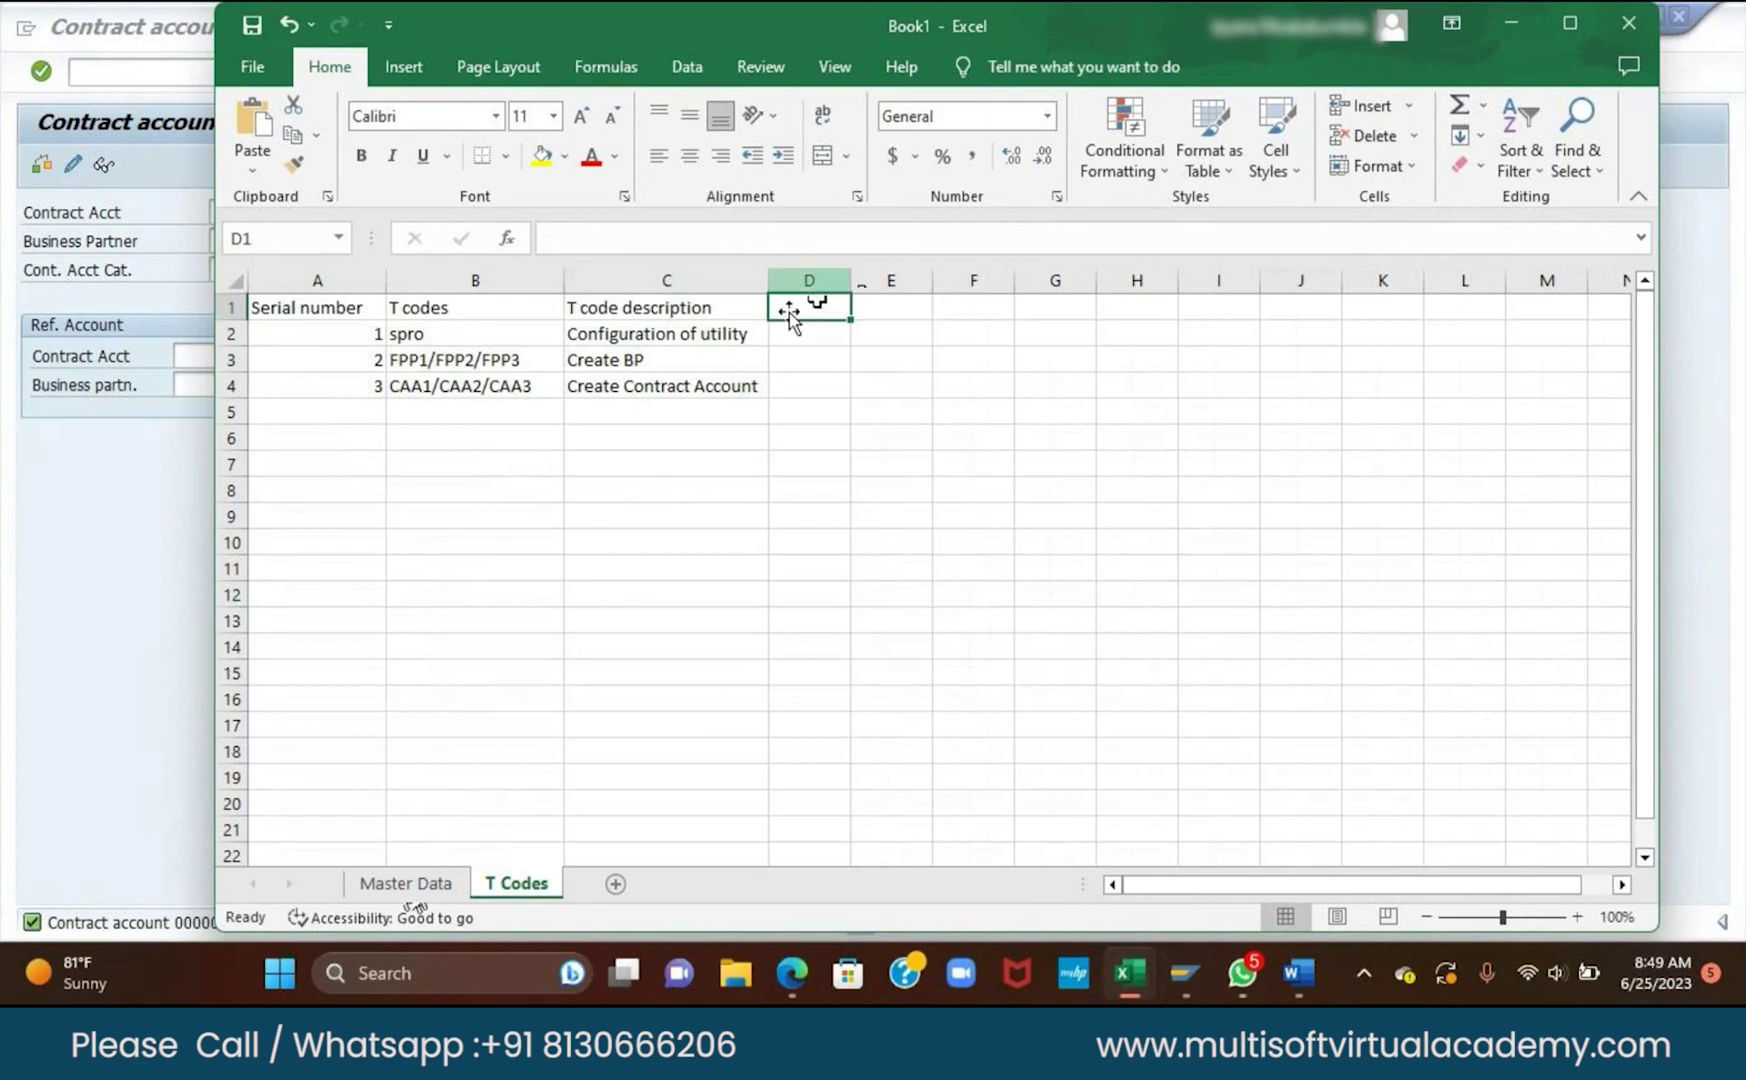
Log T code 4, ES55/ES56/ES57, described as 'Create Connection Object'.
click(362, 410)
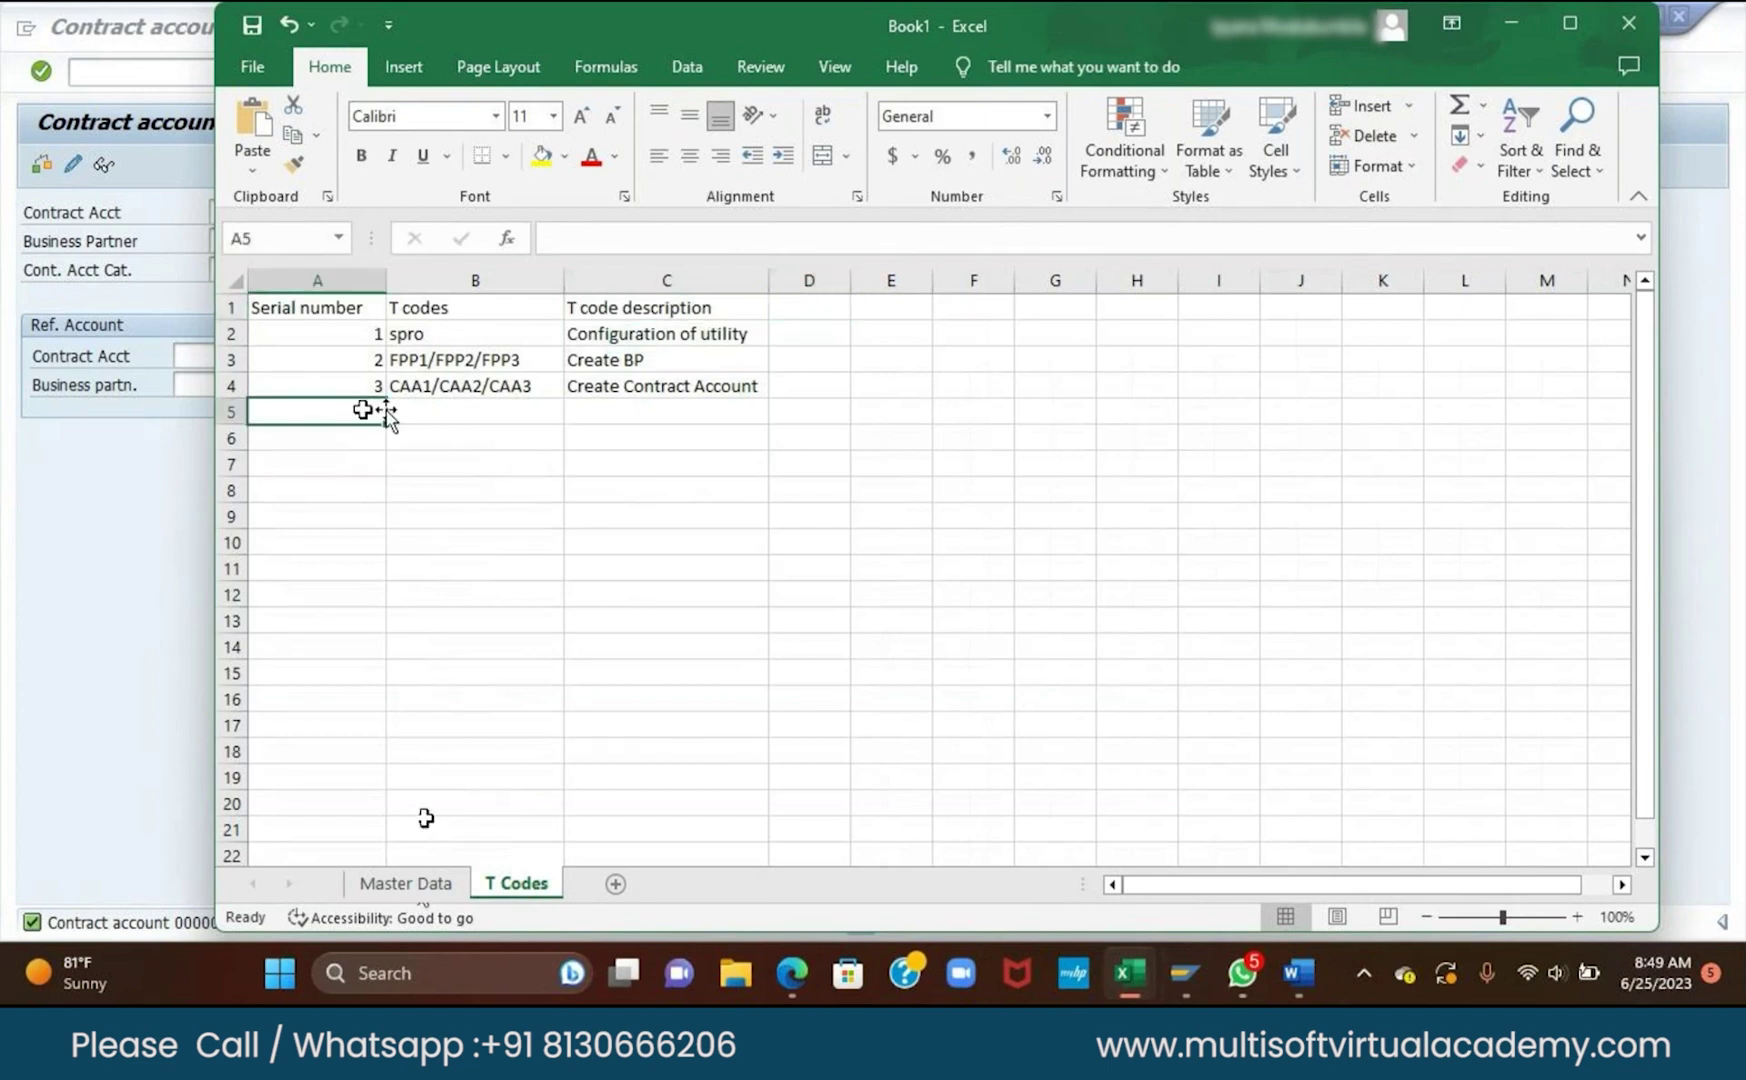
text(4)
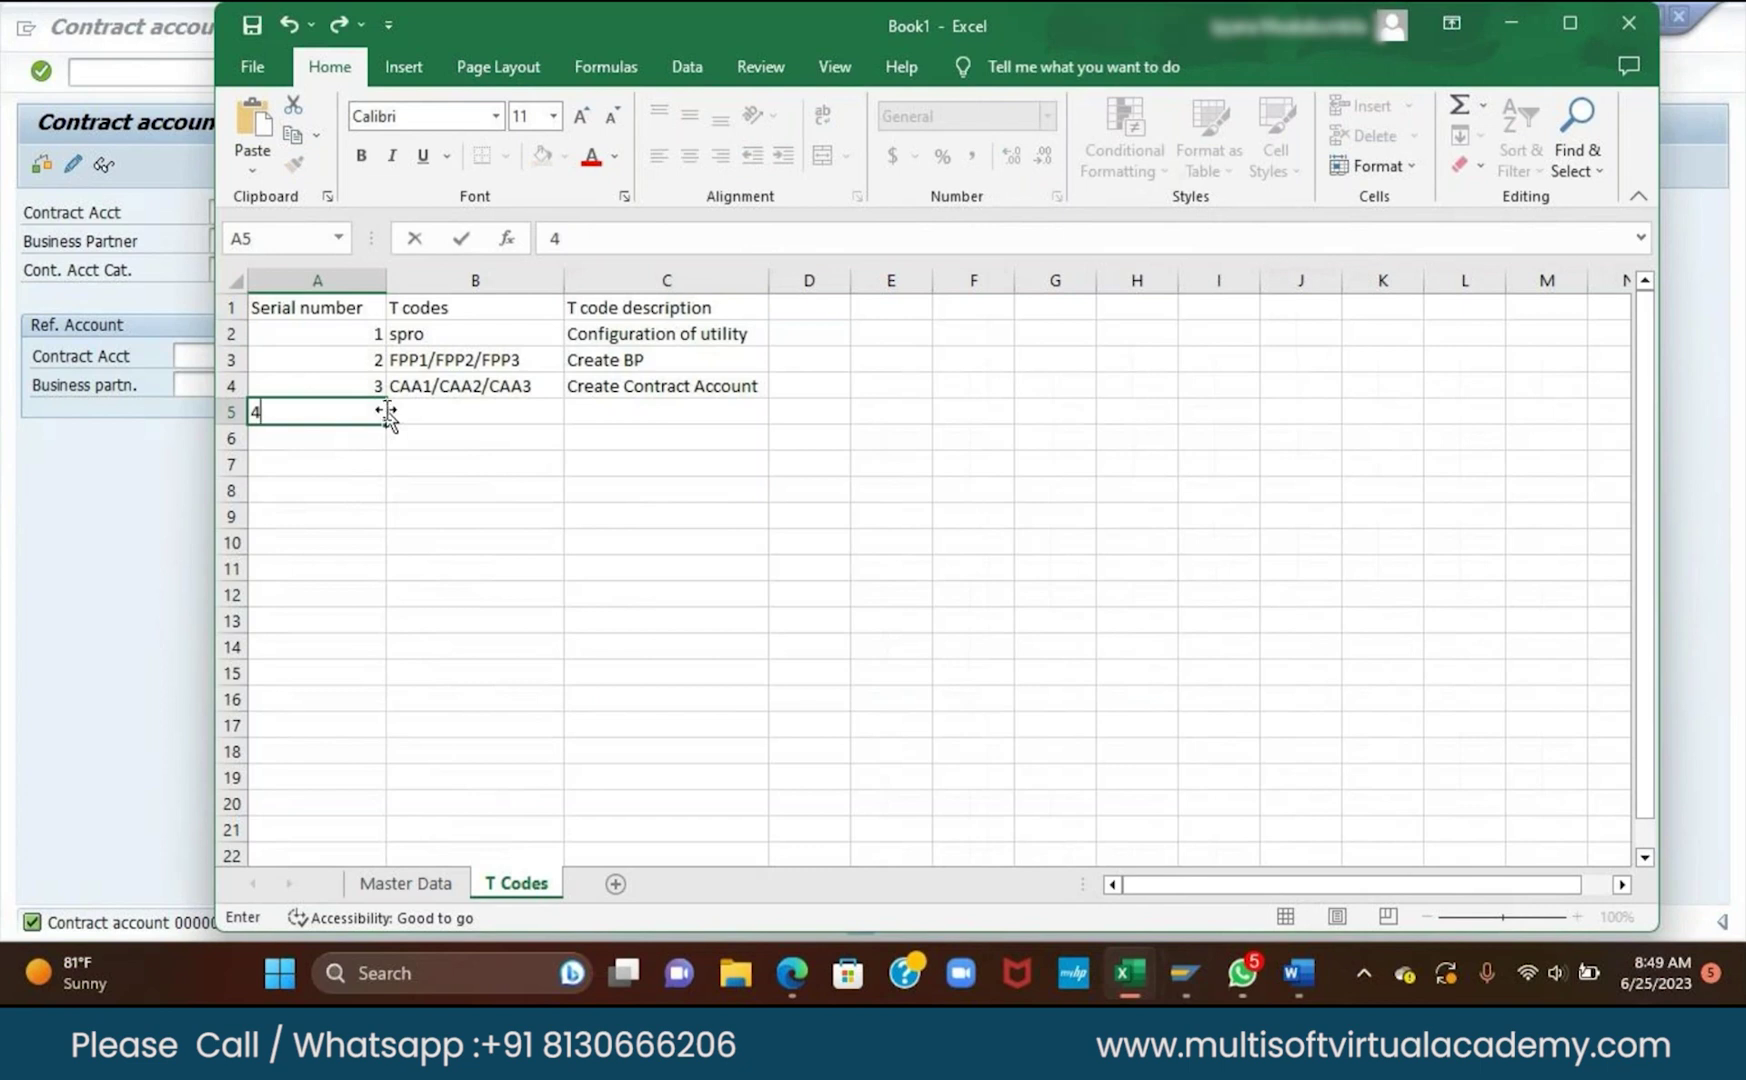
click(459, 411)
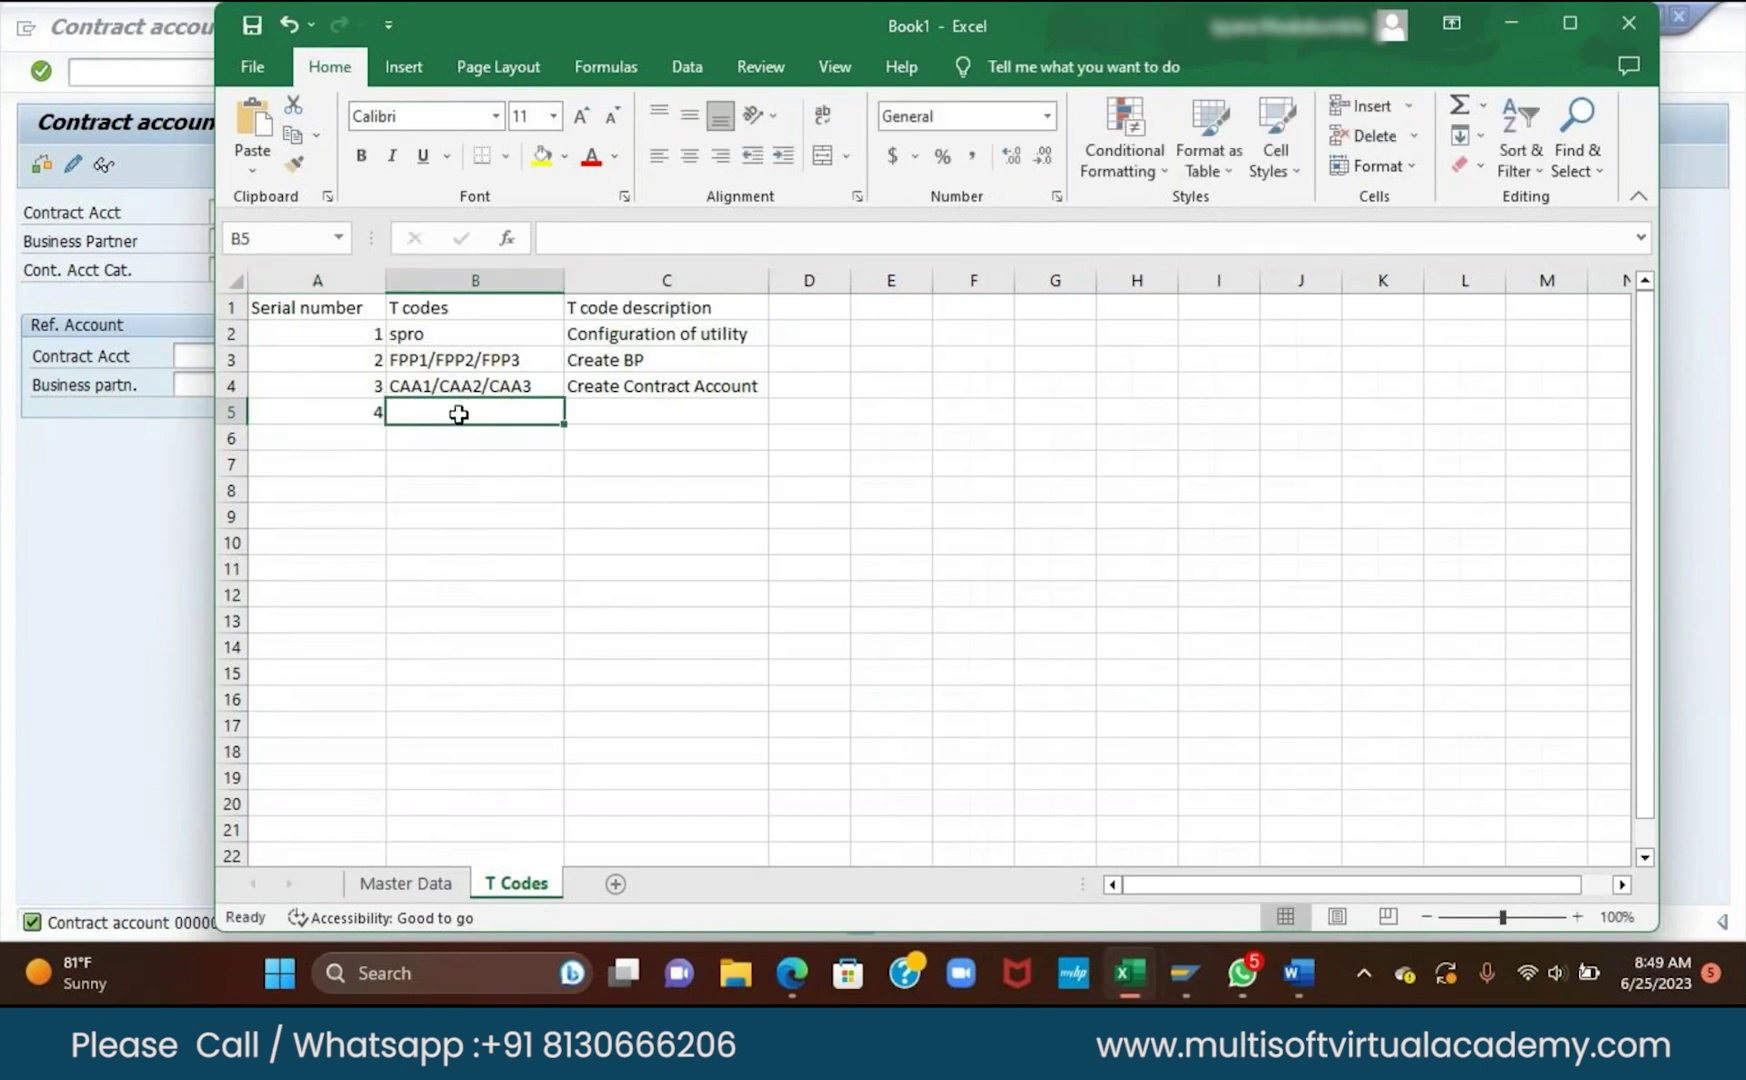
text(ES55)
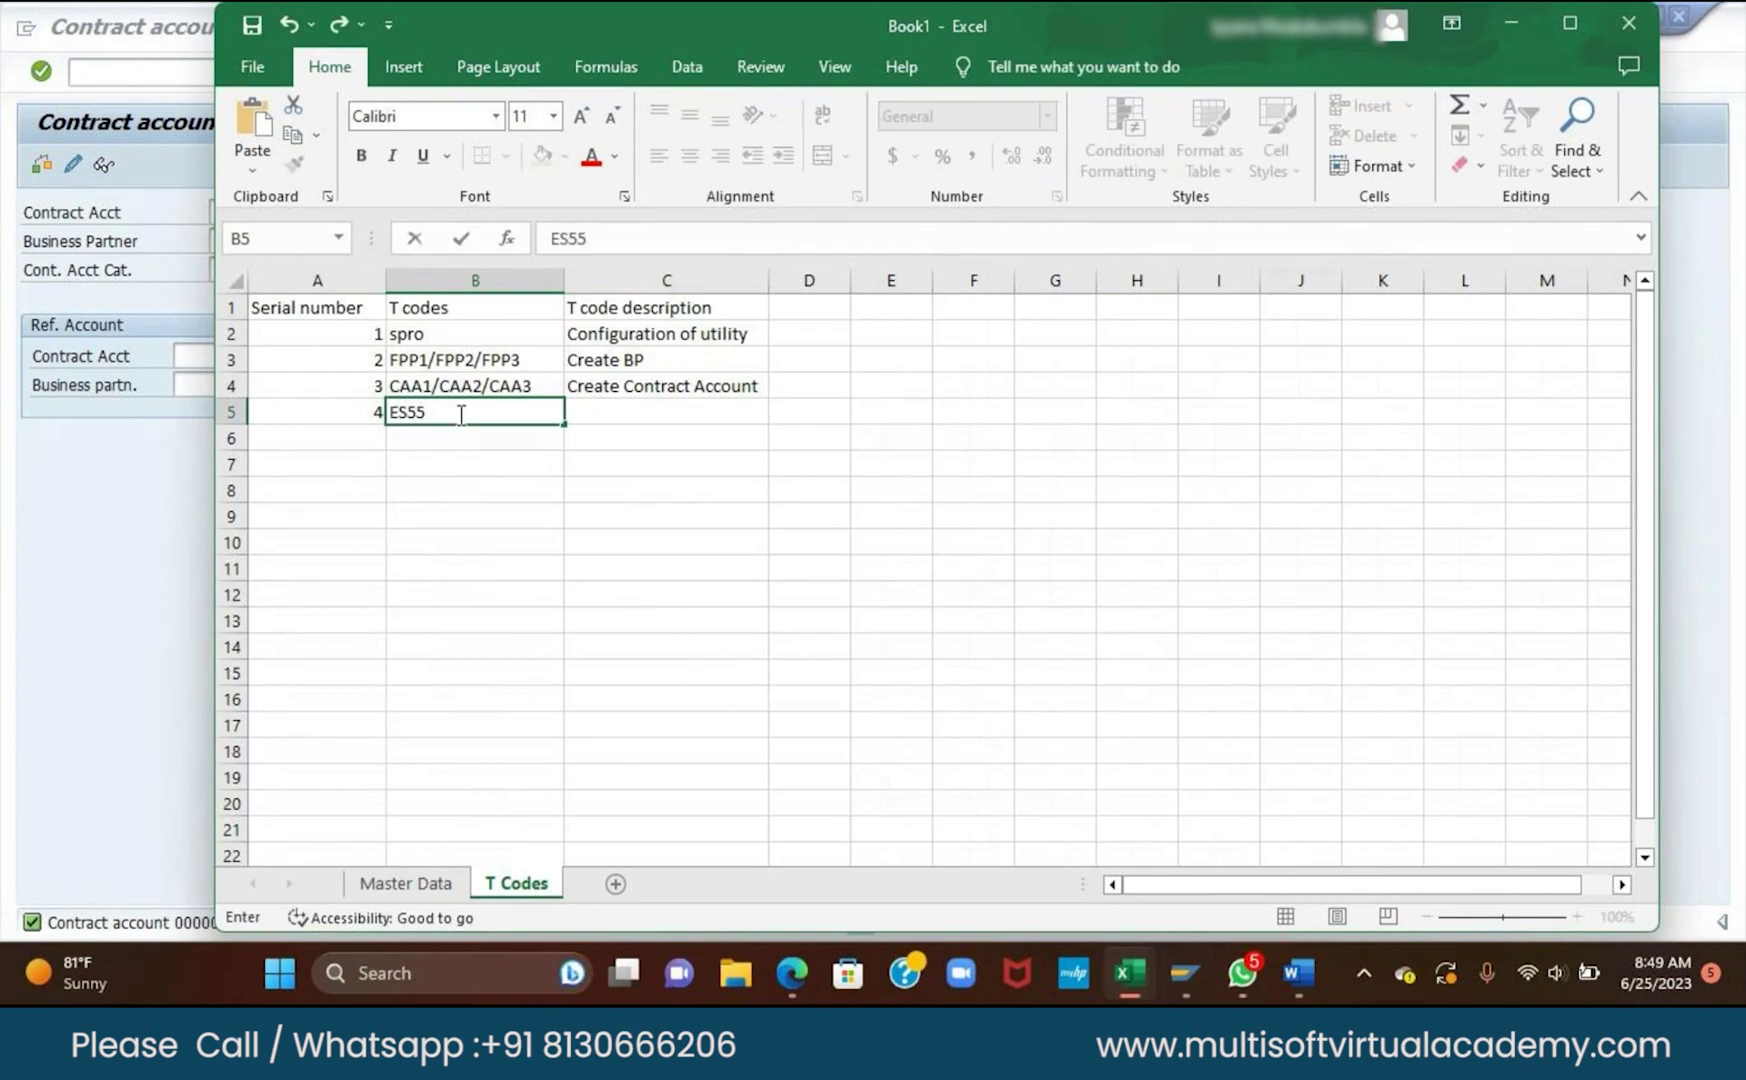
text(/)
text(ES56/ ES57)
click(673, 425)
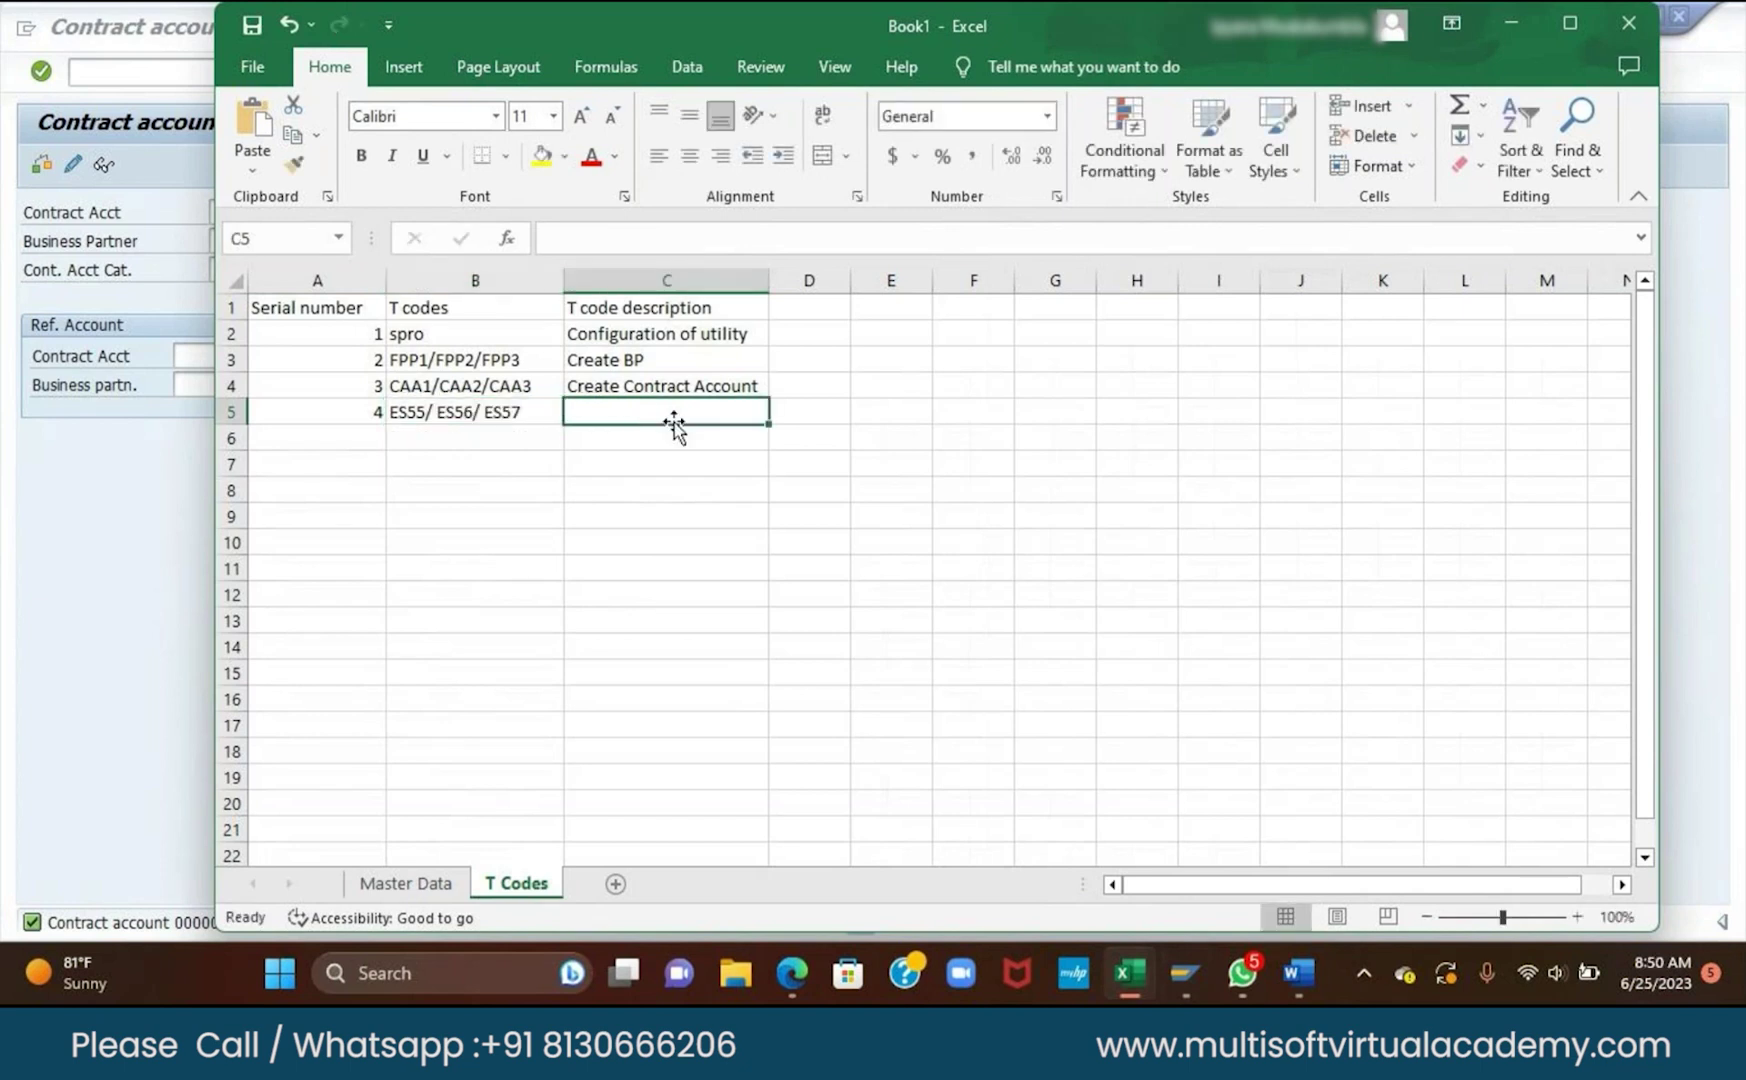
text(Creati)
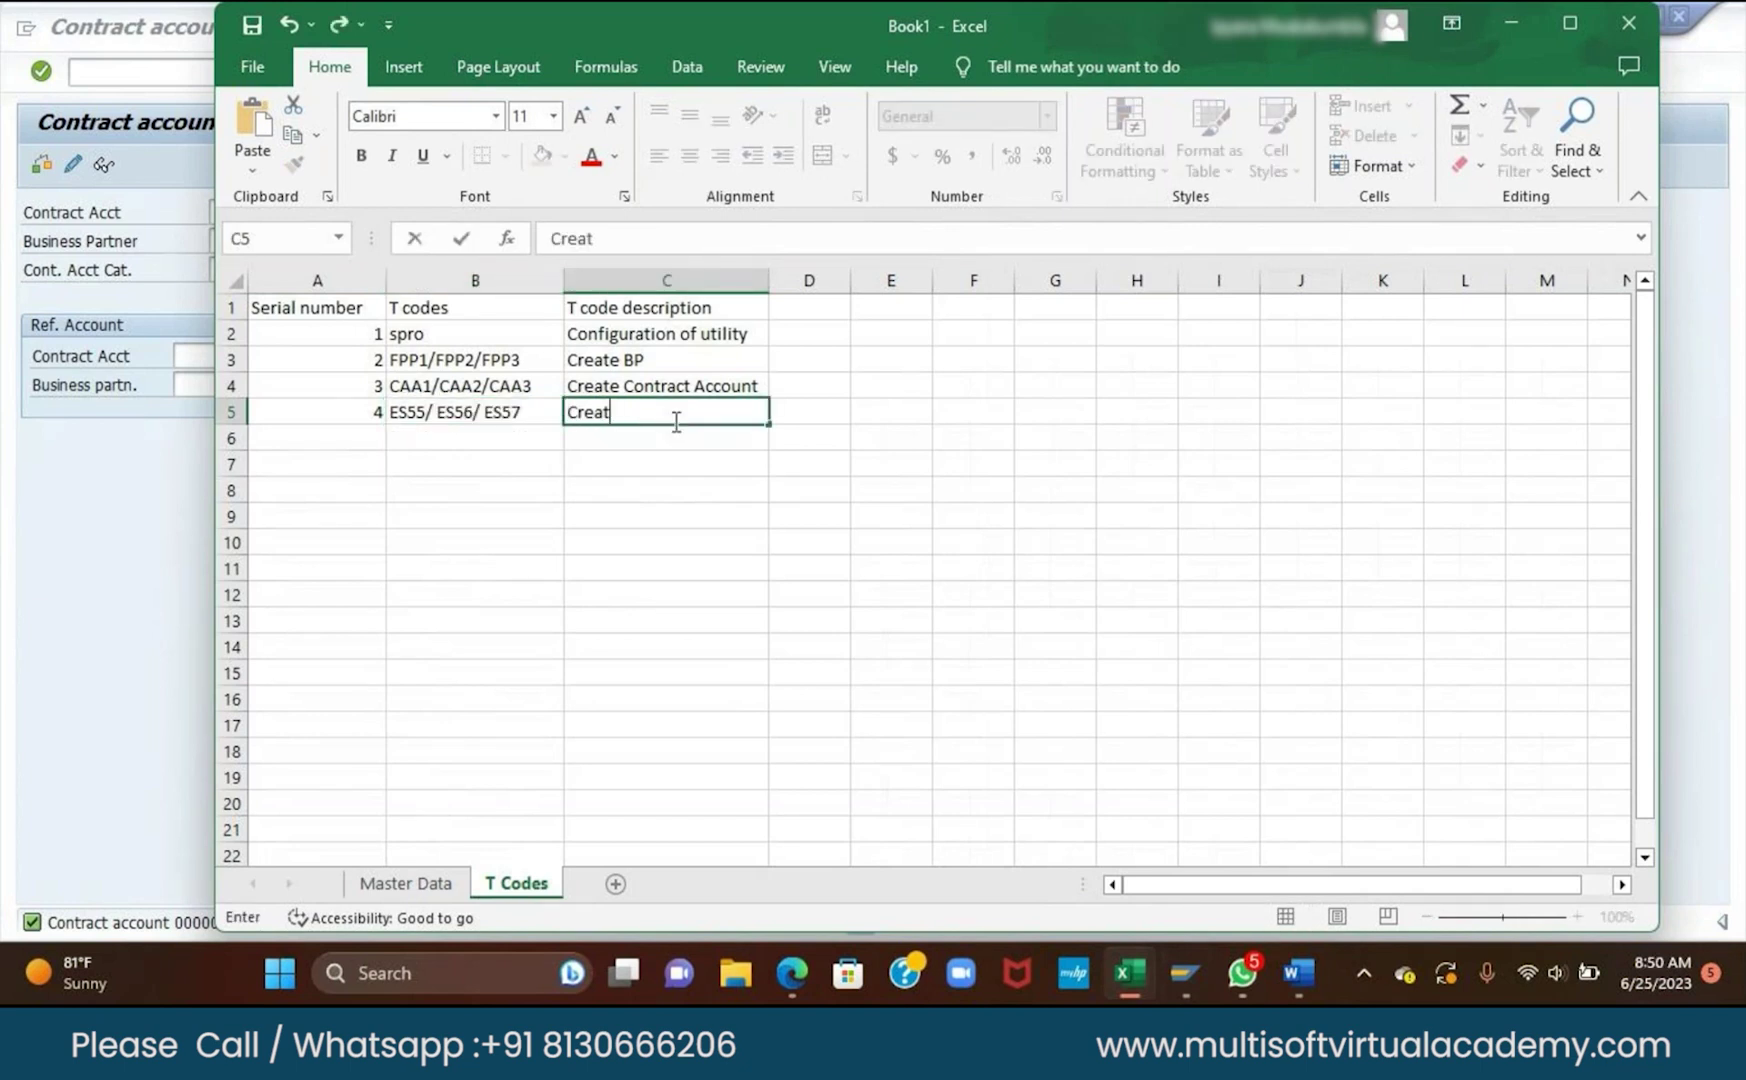
text(on)
key(BackSpace)
key(BackSpace)
key(BackSpace)
text(e Connection Object)
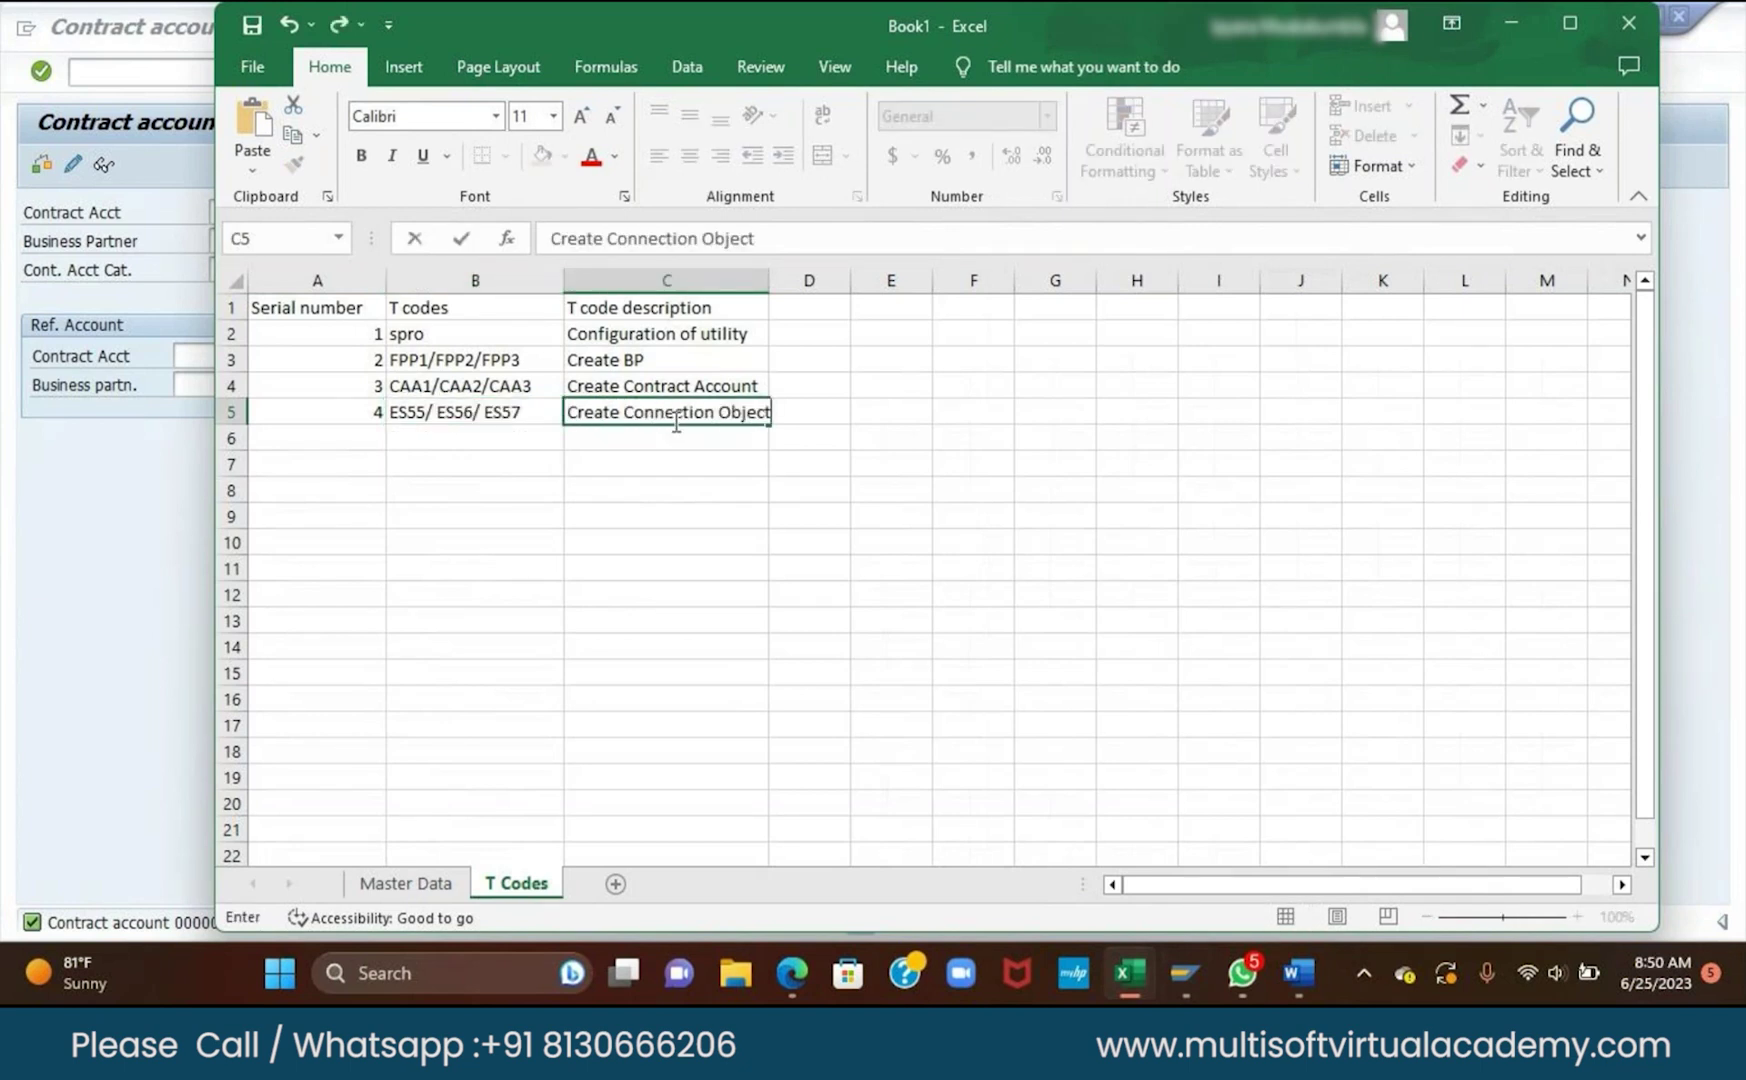
key(Return)
drag(770, 274, 777, 274)
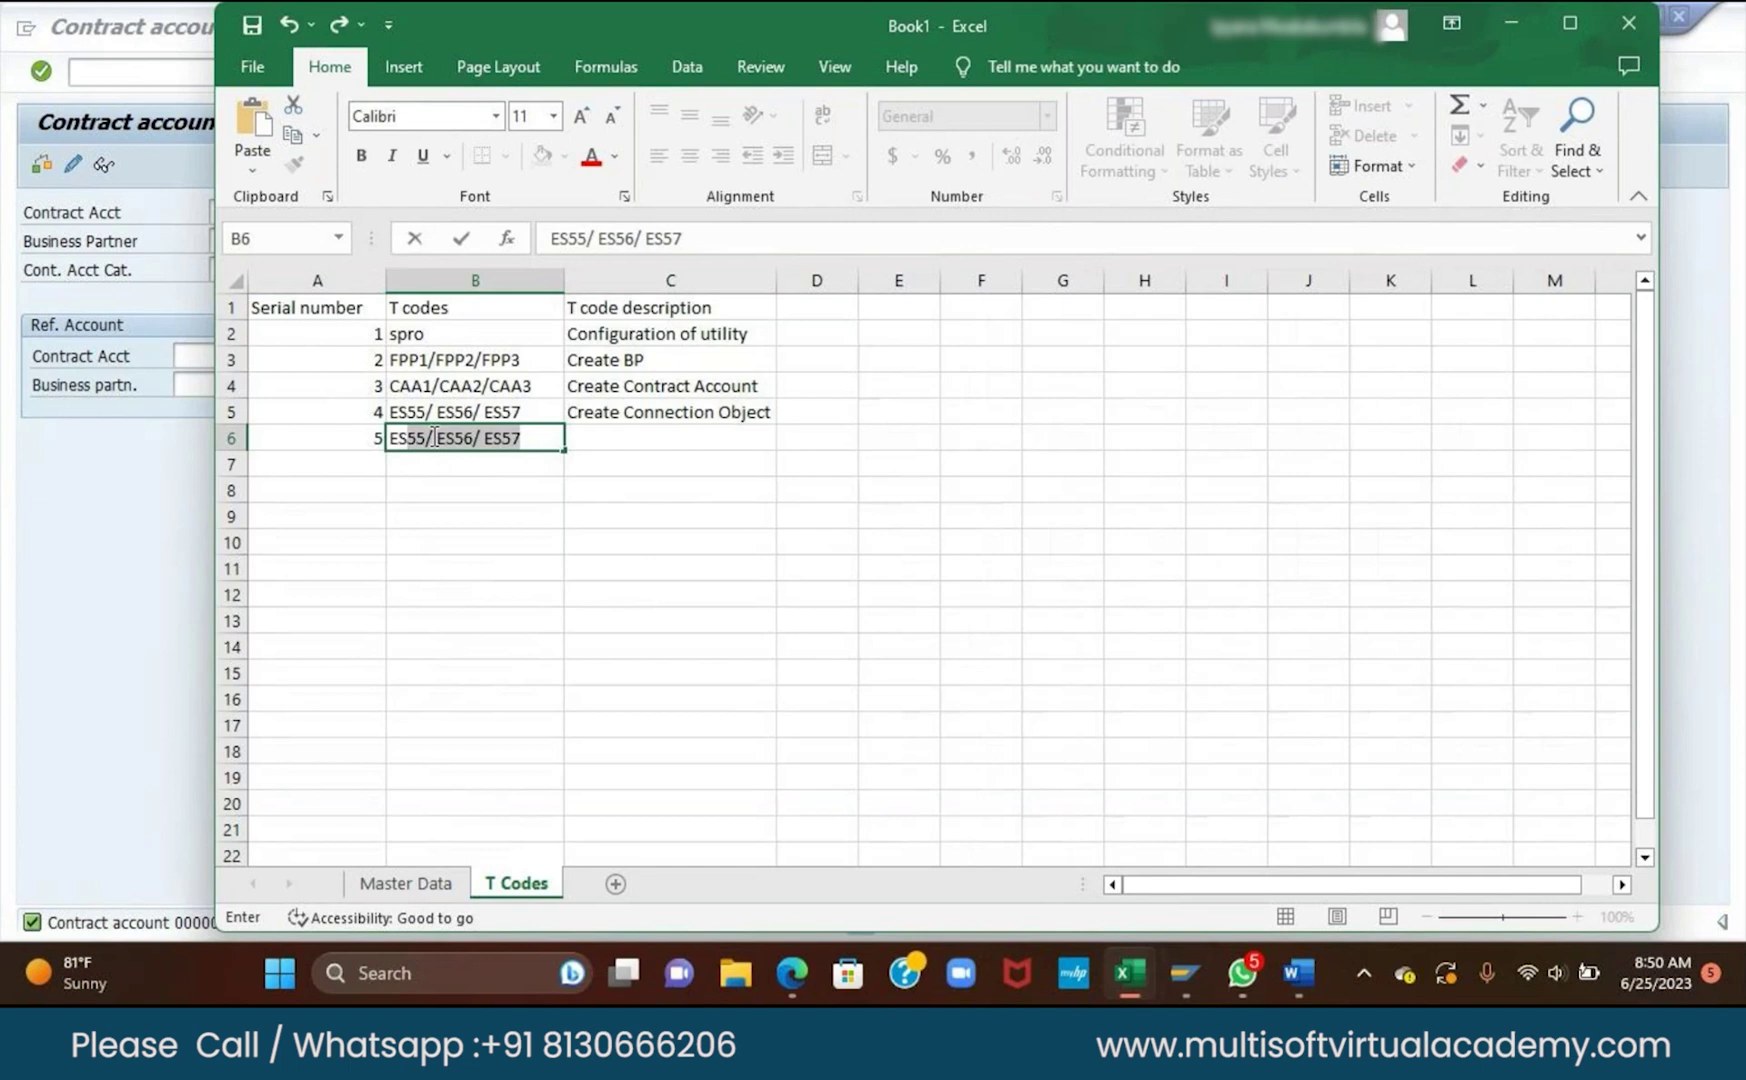
Add the ES60/ES62/ES63 Create Premise codes and begin row 6, then return to SAP.
text(ES60)
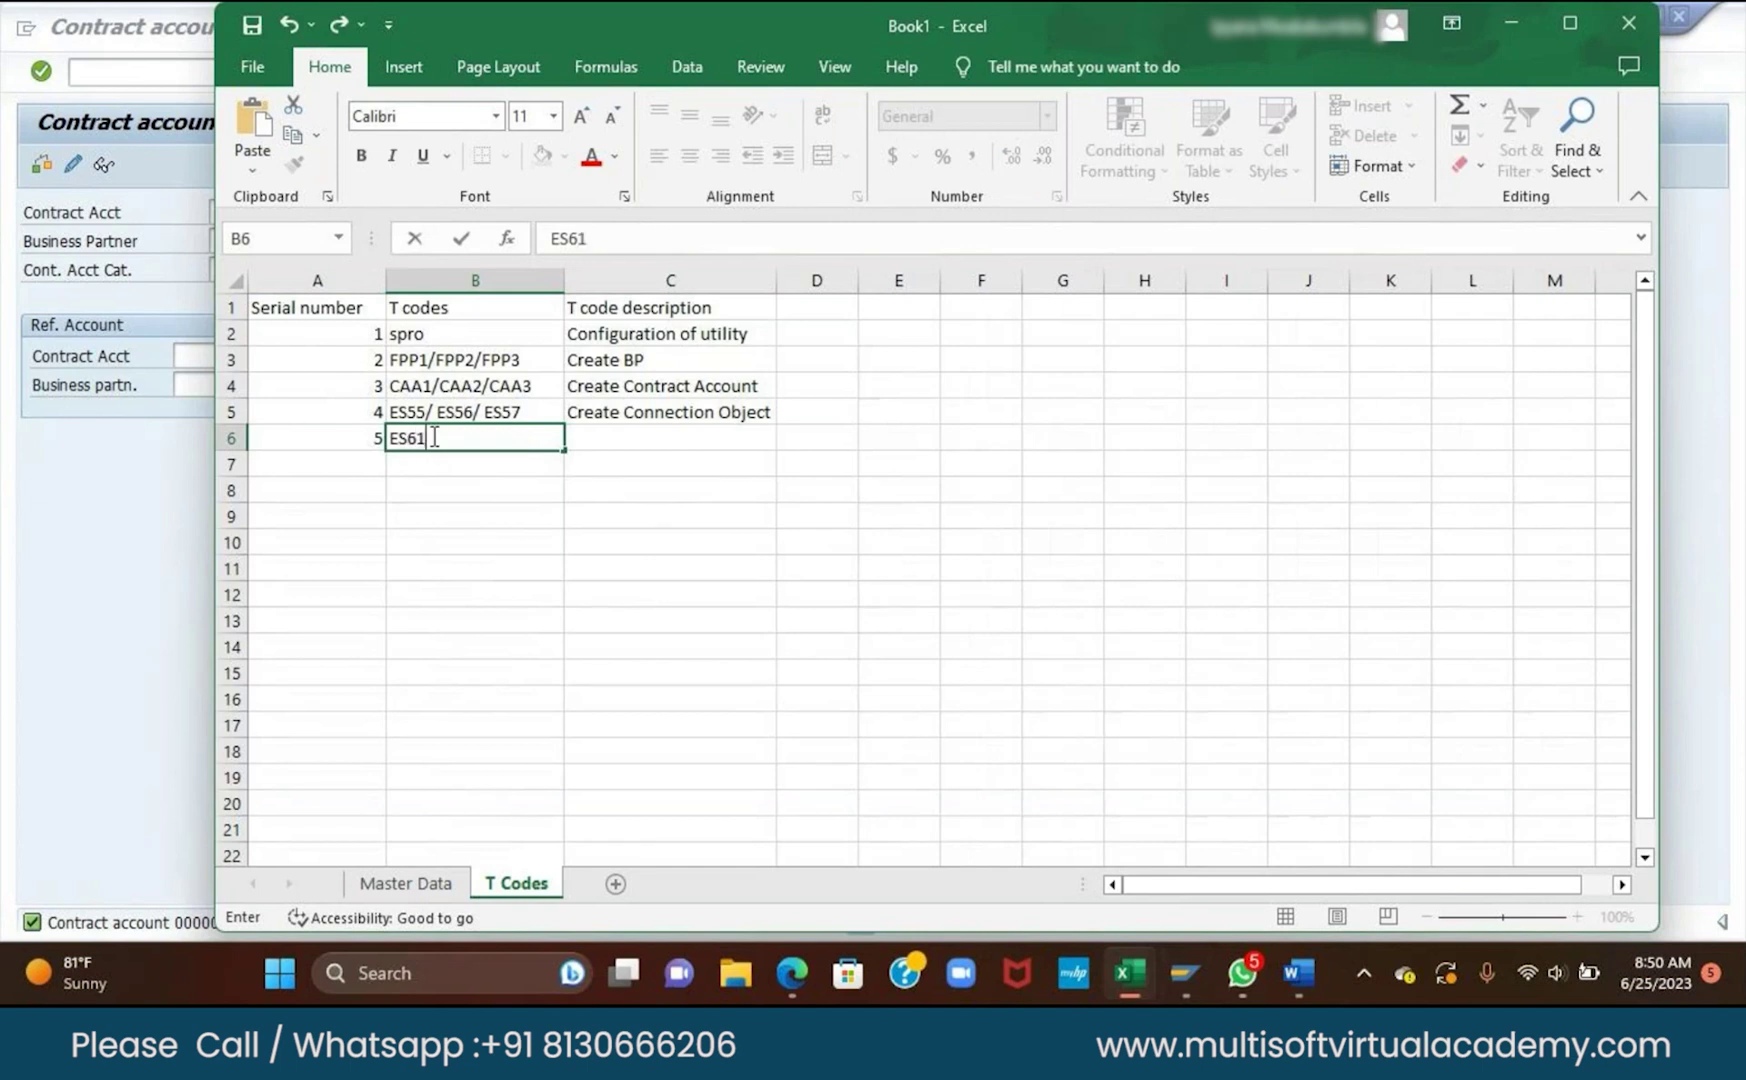
text(/ES62)
text(/ES63)
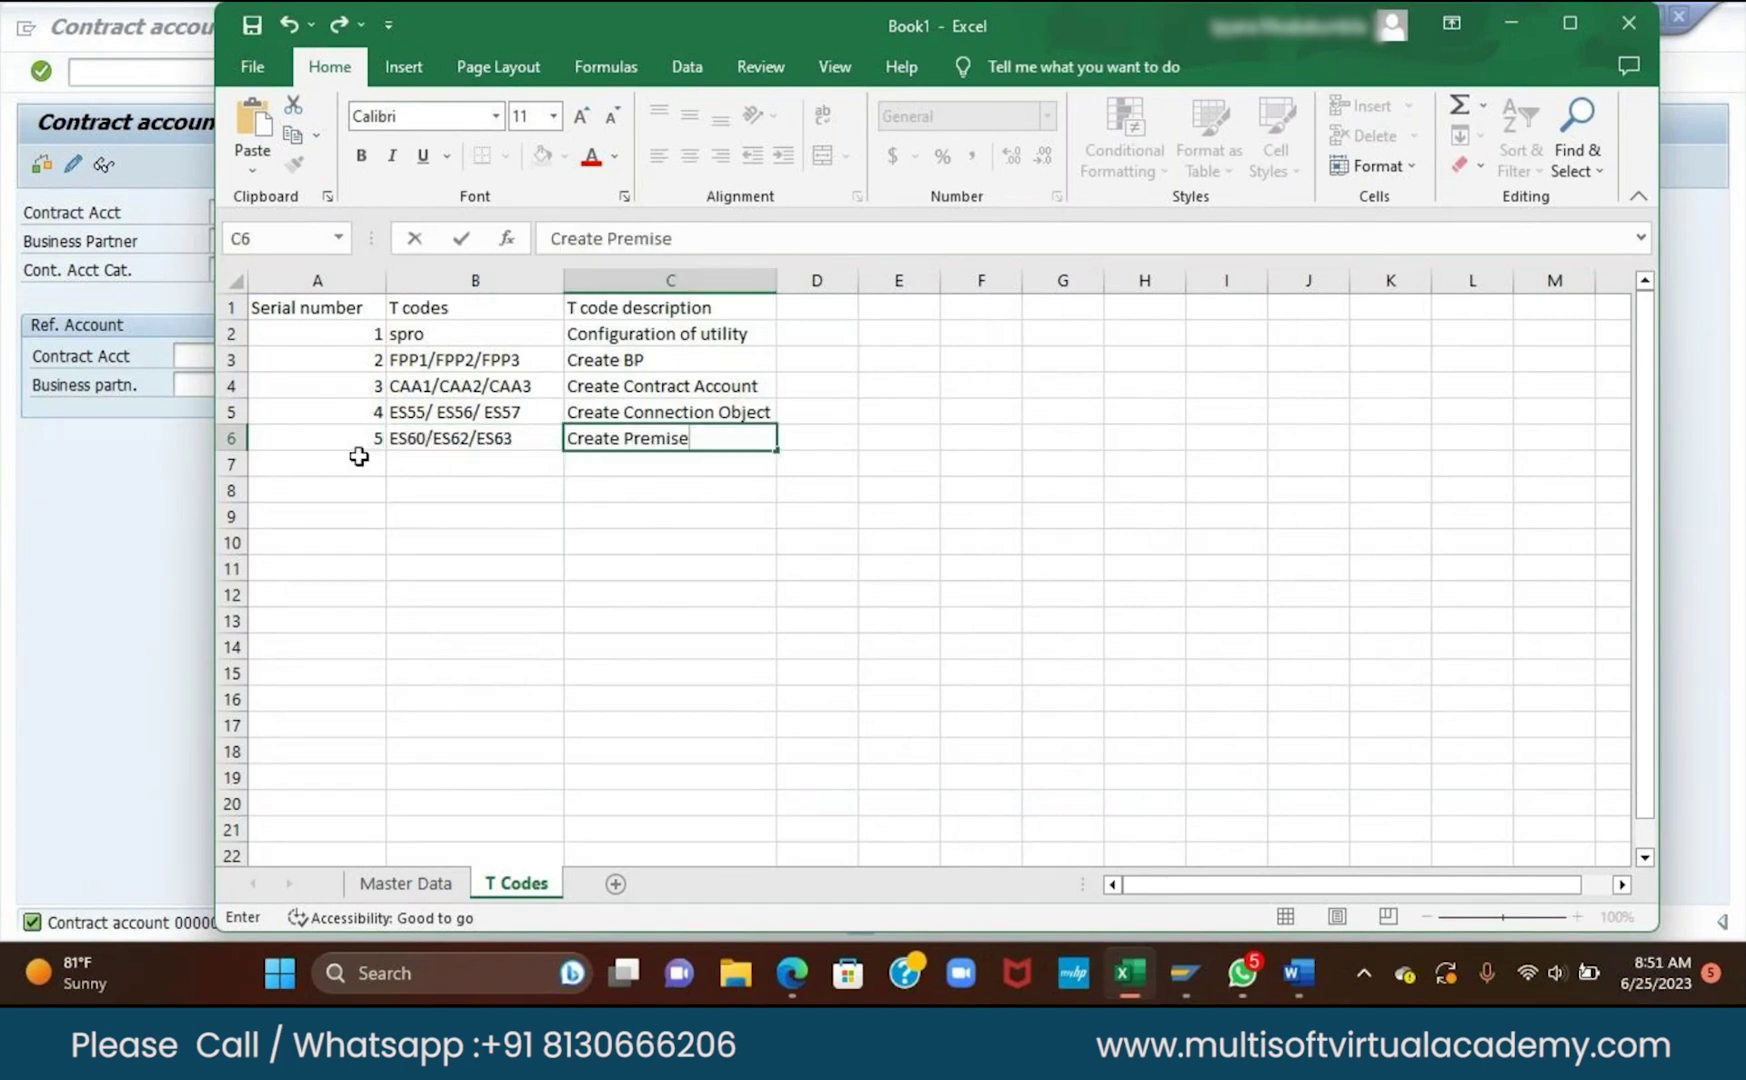
click(359, 456)
text(6)
click(428, 460)
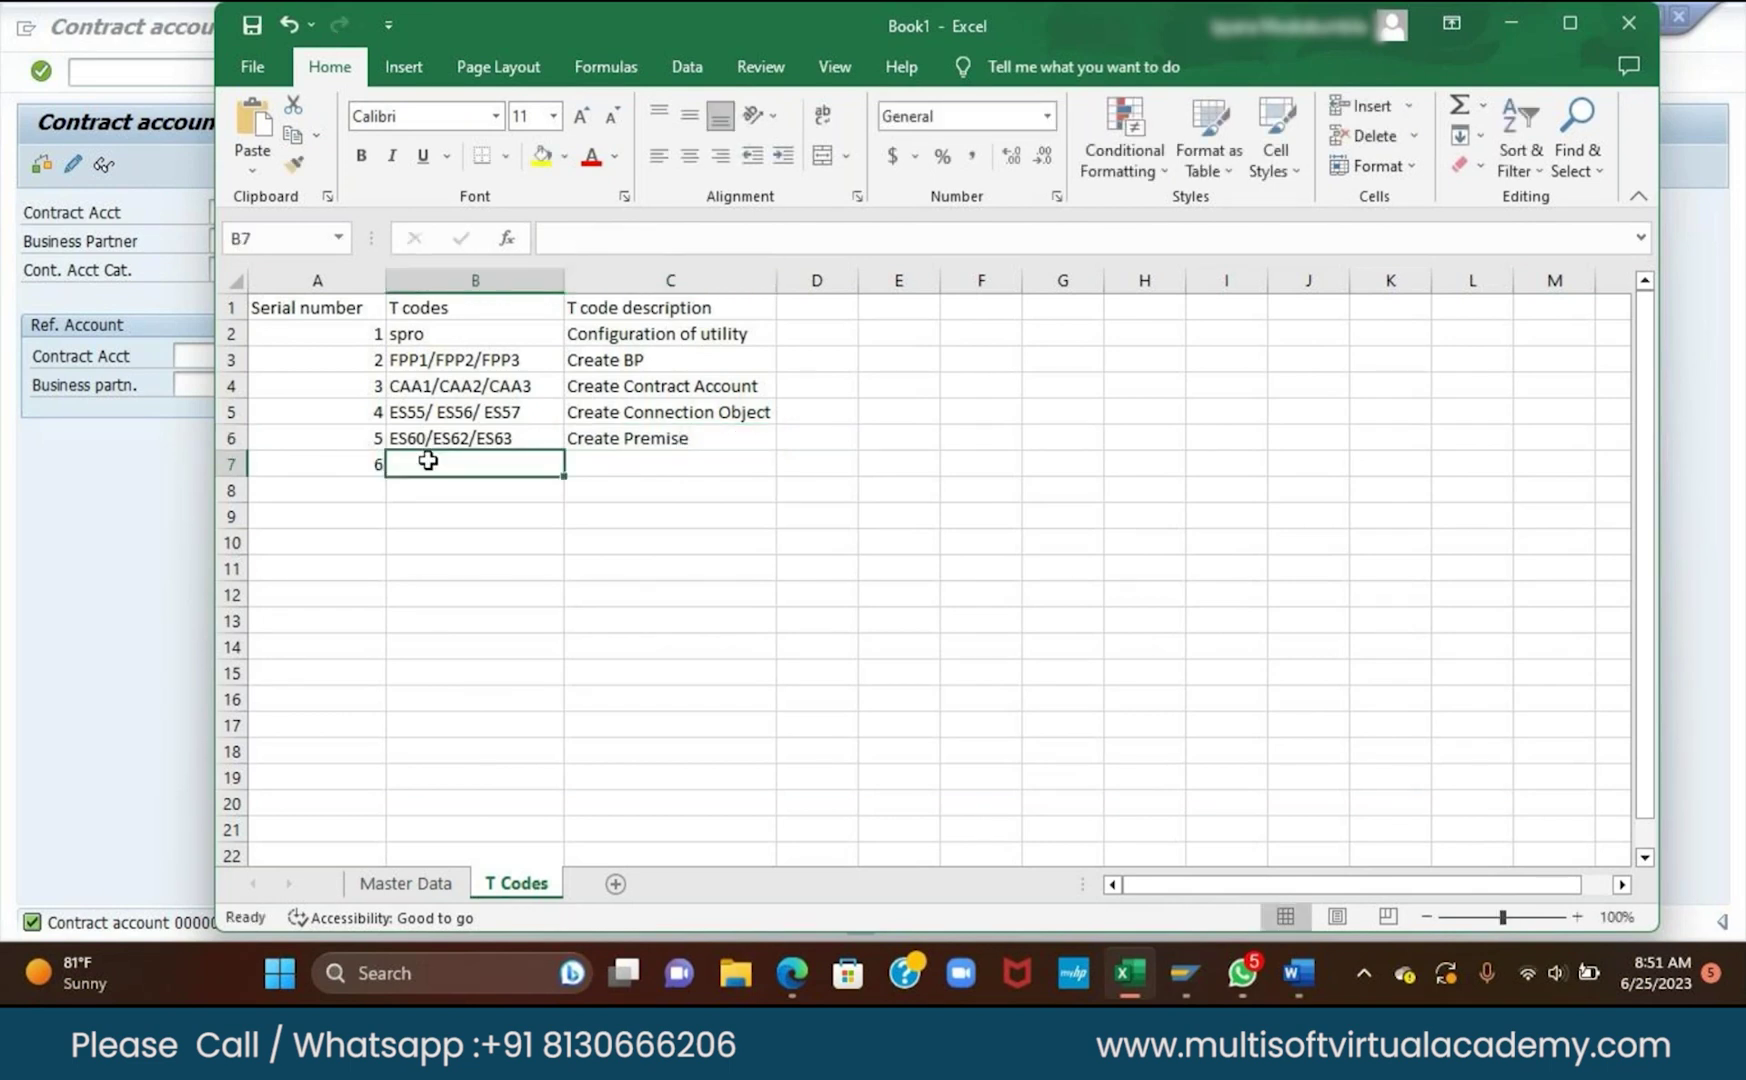
text(ES65/ES66/ES67)
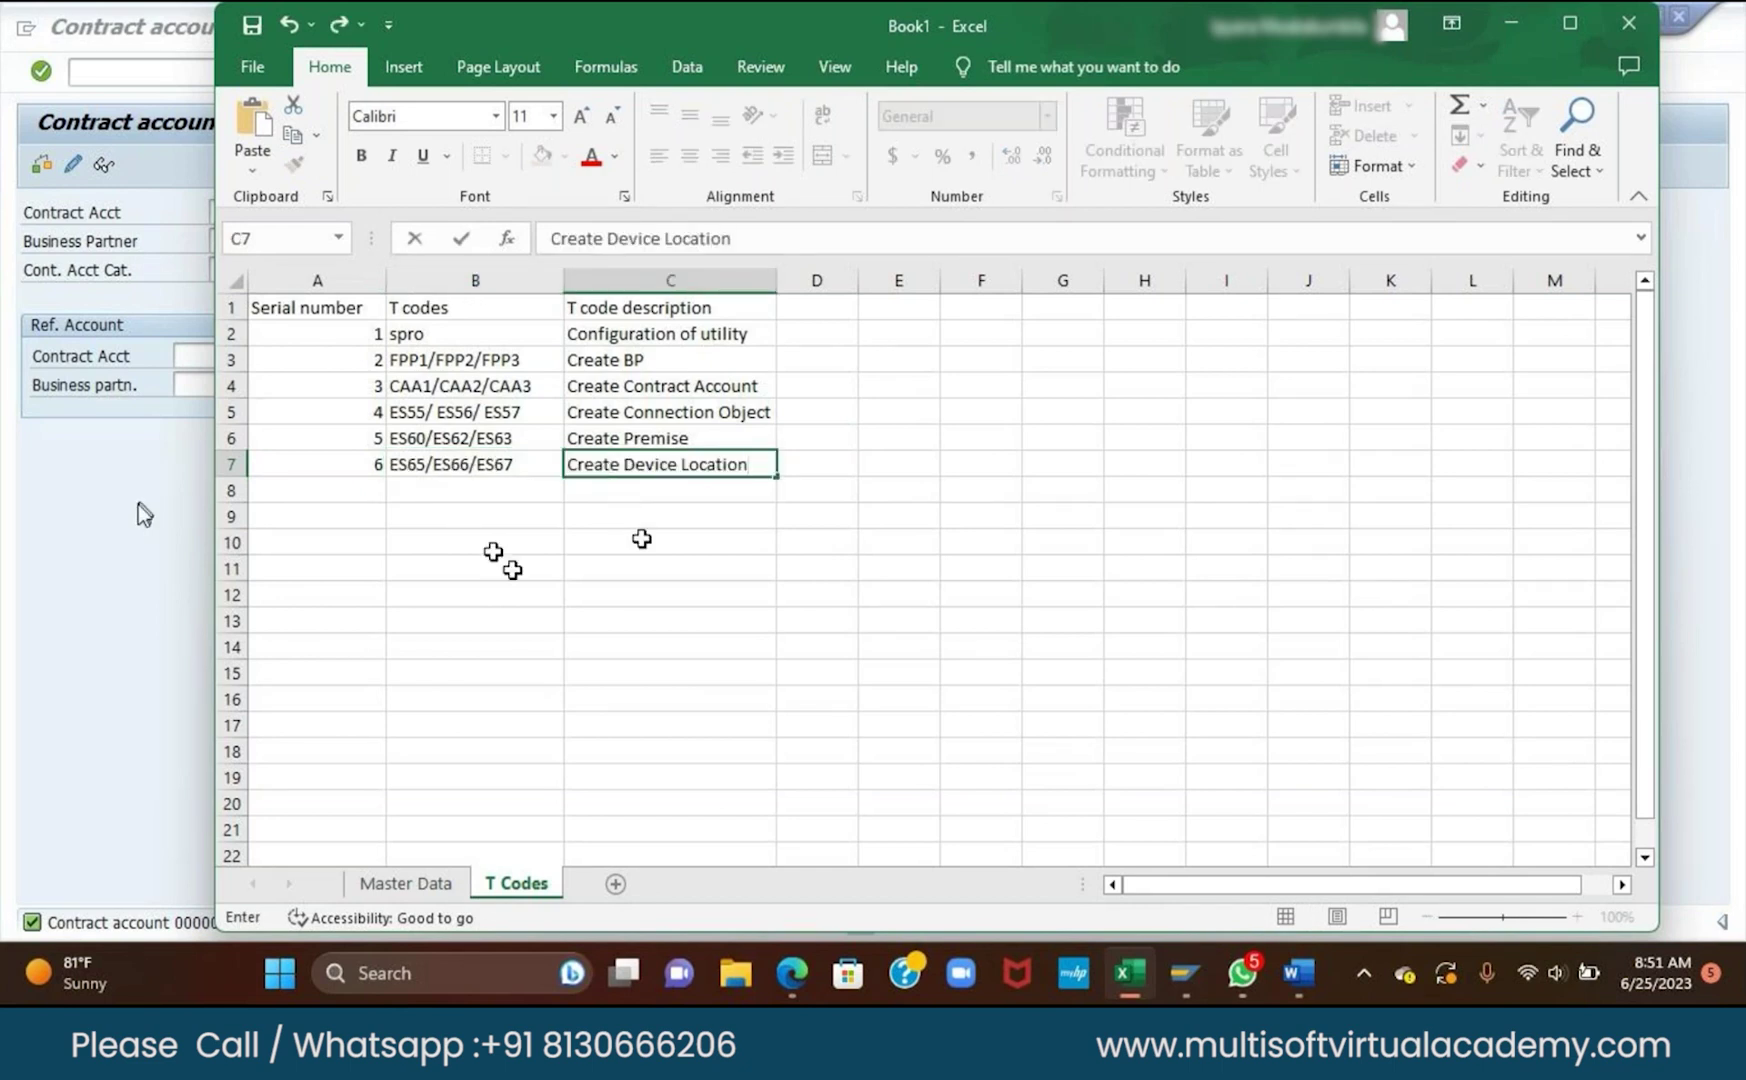
click(406, 883)
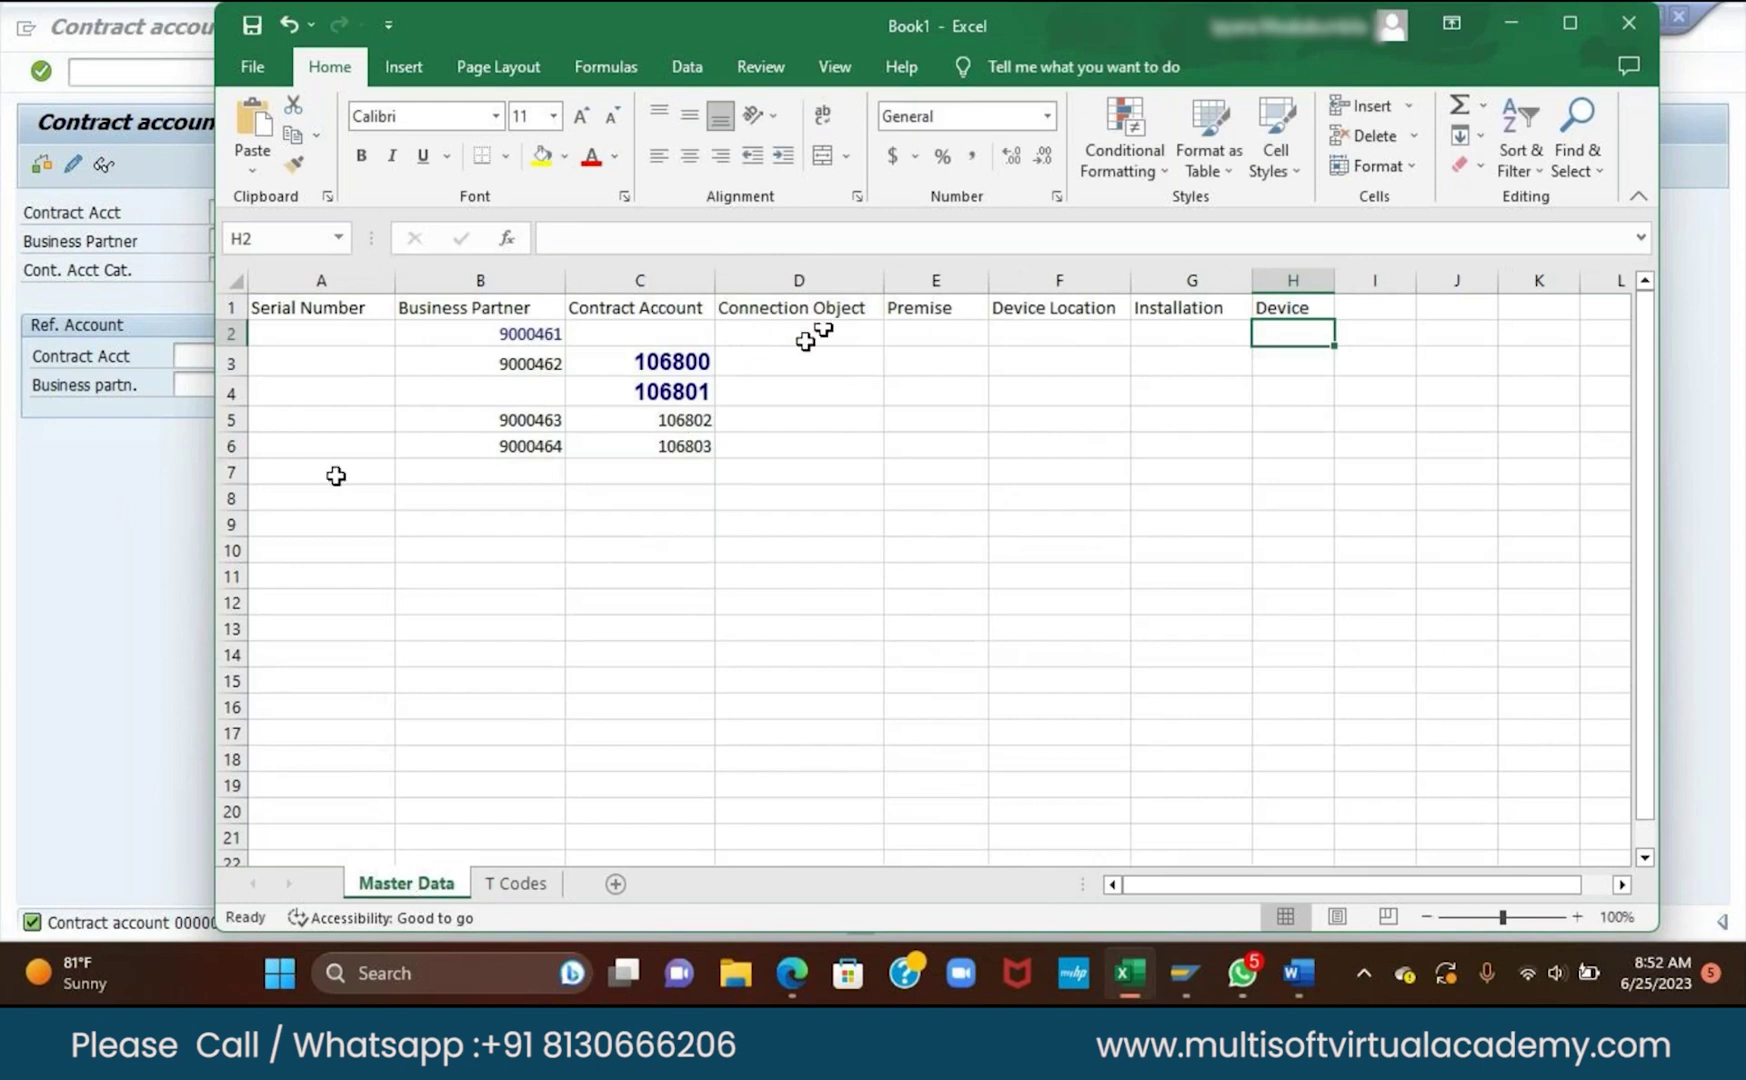
click(156, 491)
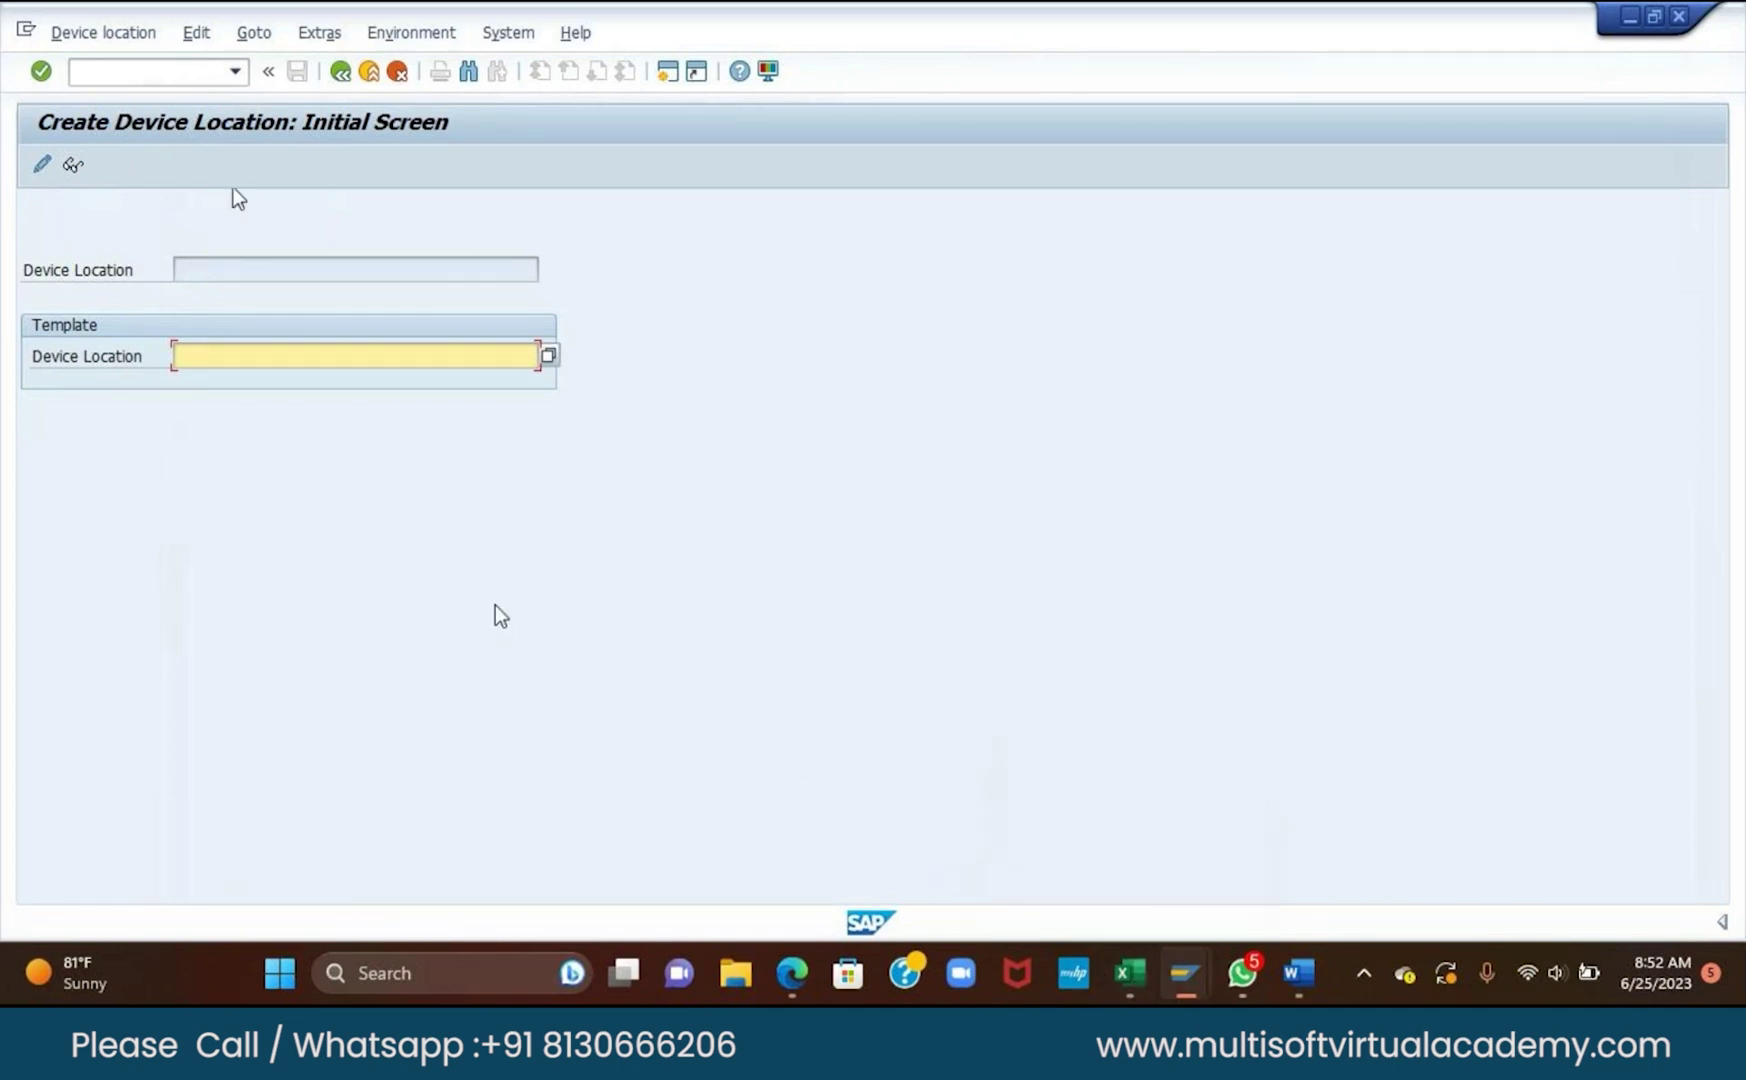
Run /nES55 and proceed to the new connection object's detail screen.
click(190, 72)
text(/nes55)
key(Return)
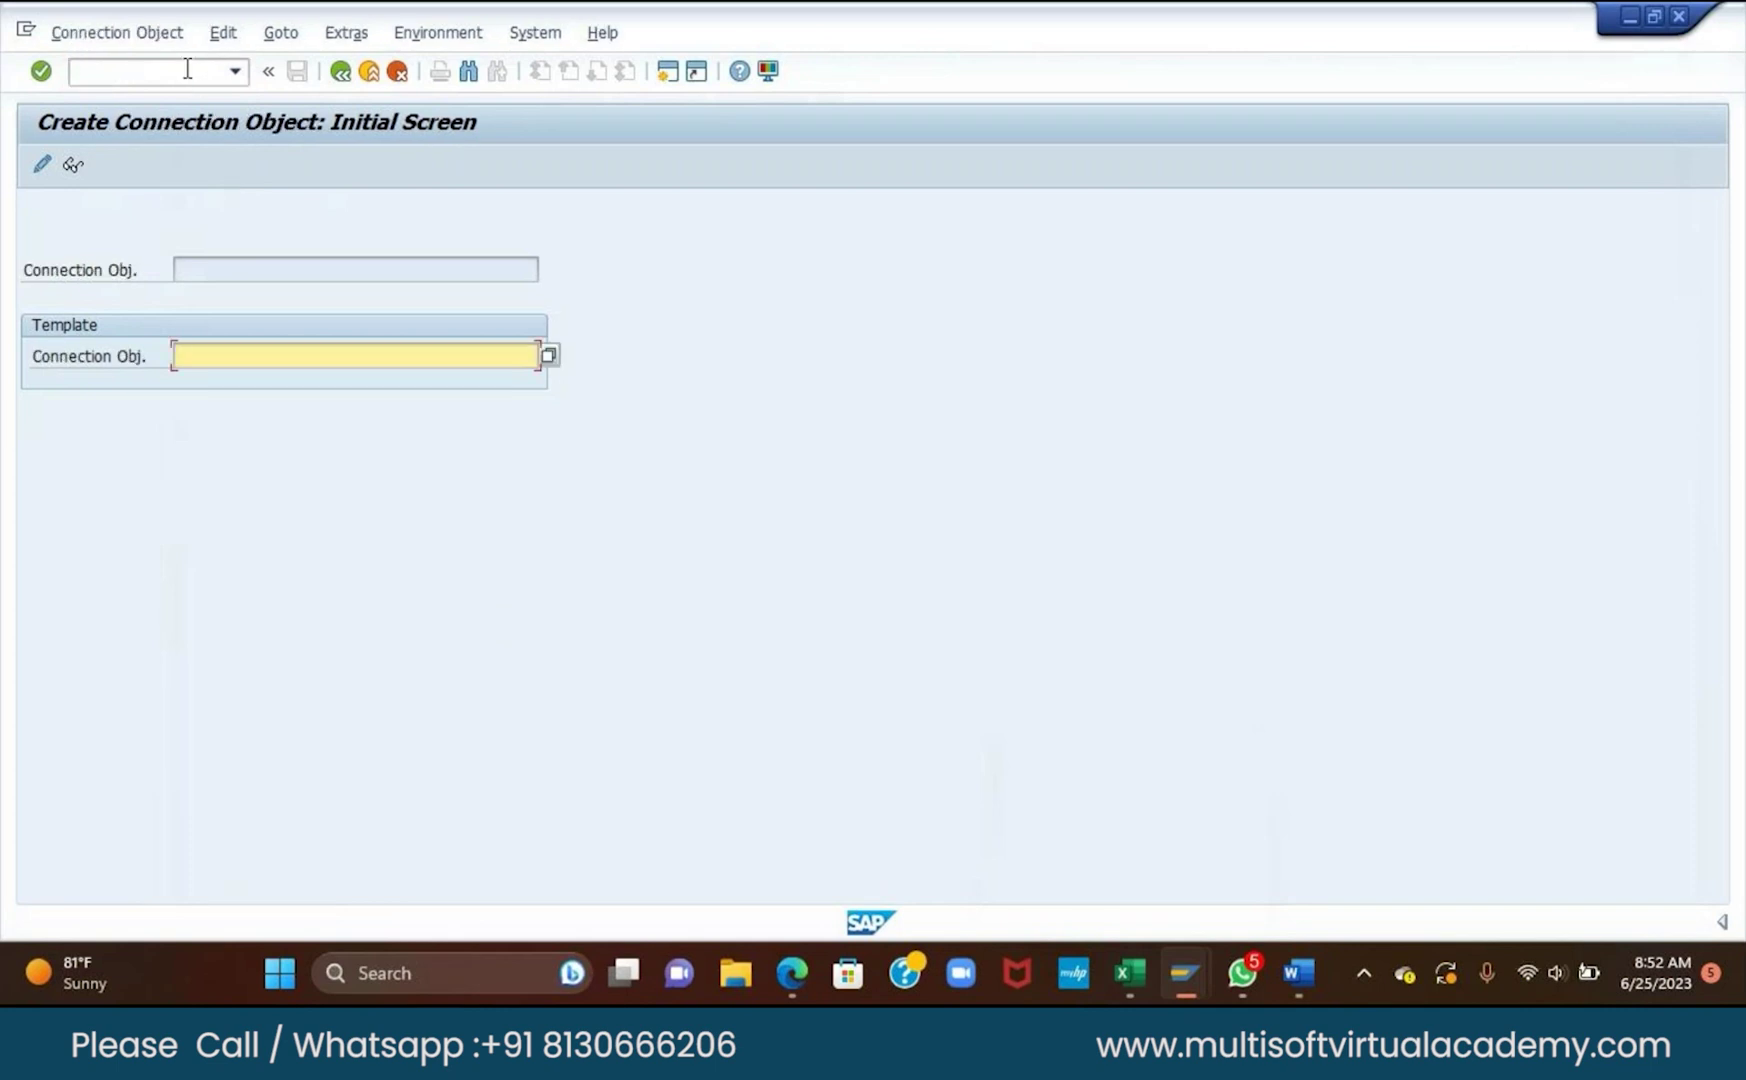
key(Return)
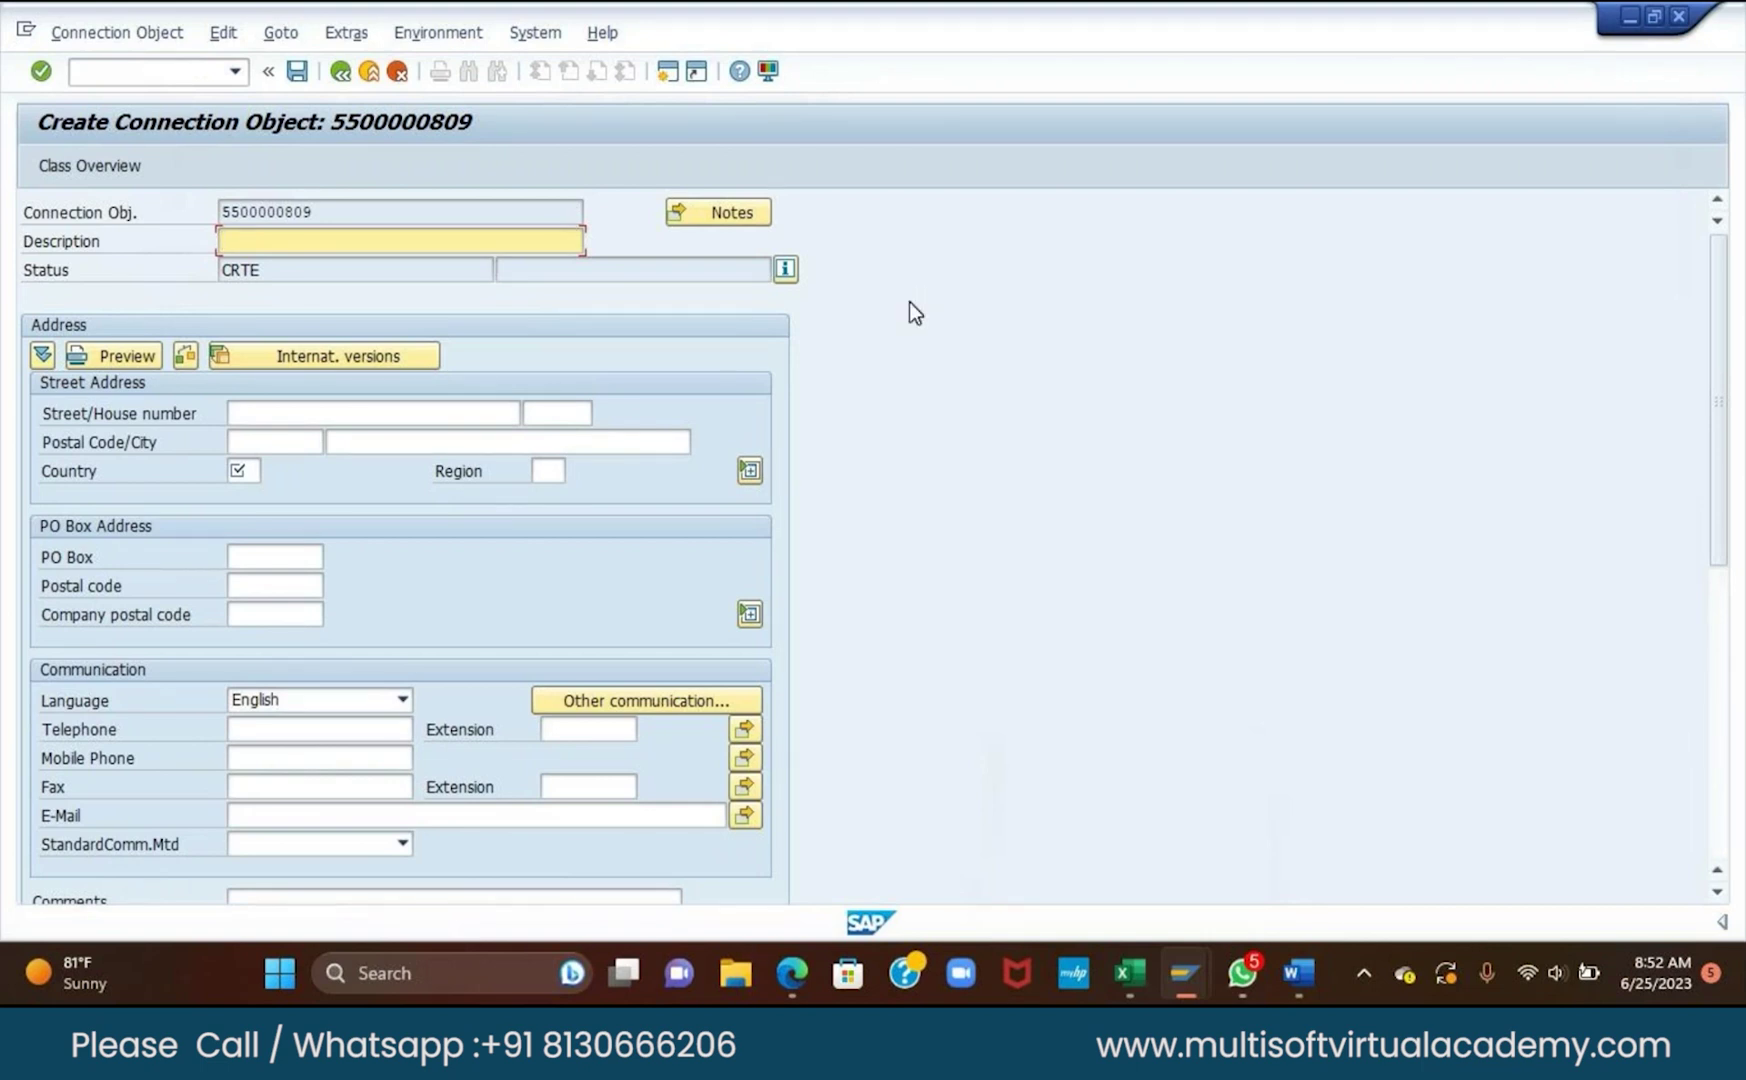
scroll(949, 376, down, 1)
scroll(949, 376, up, 1)
Enter the description, street 1212 XYZ, postal code 35209 and country US, then save.
text(Ipyana House01)
click(392, 408)
text(1)
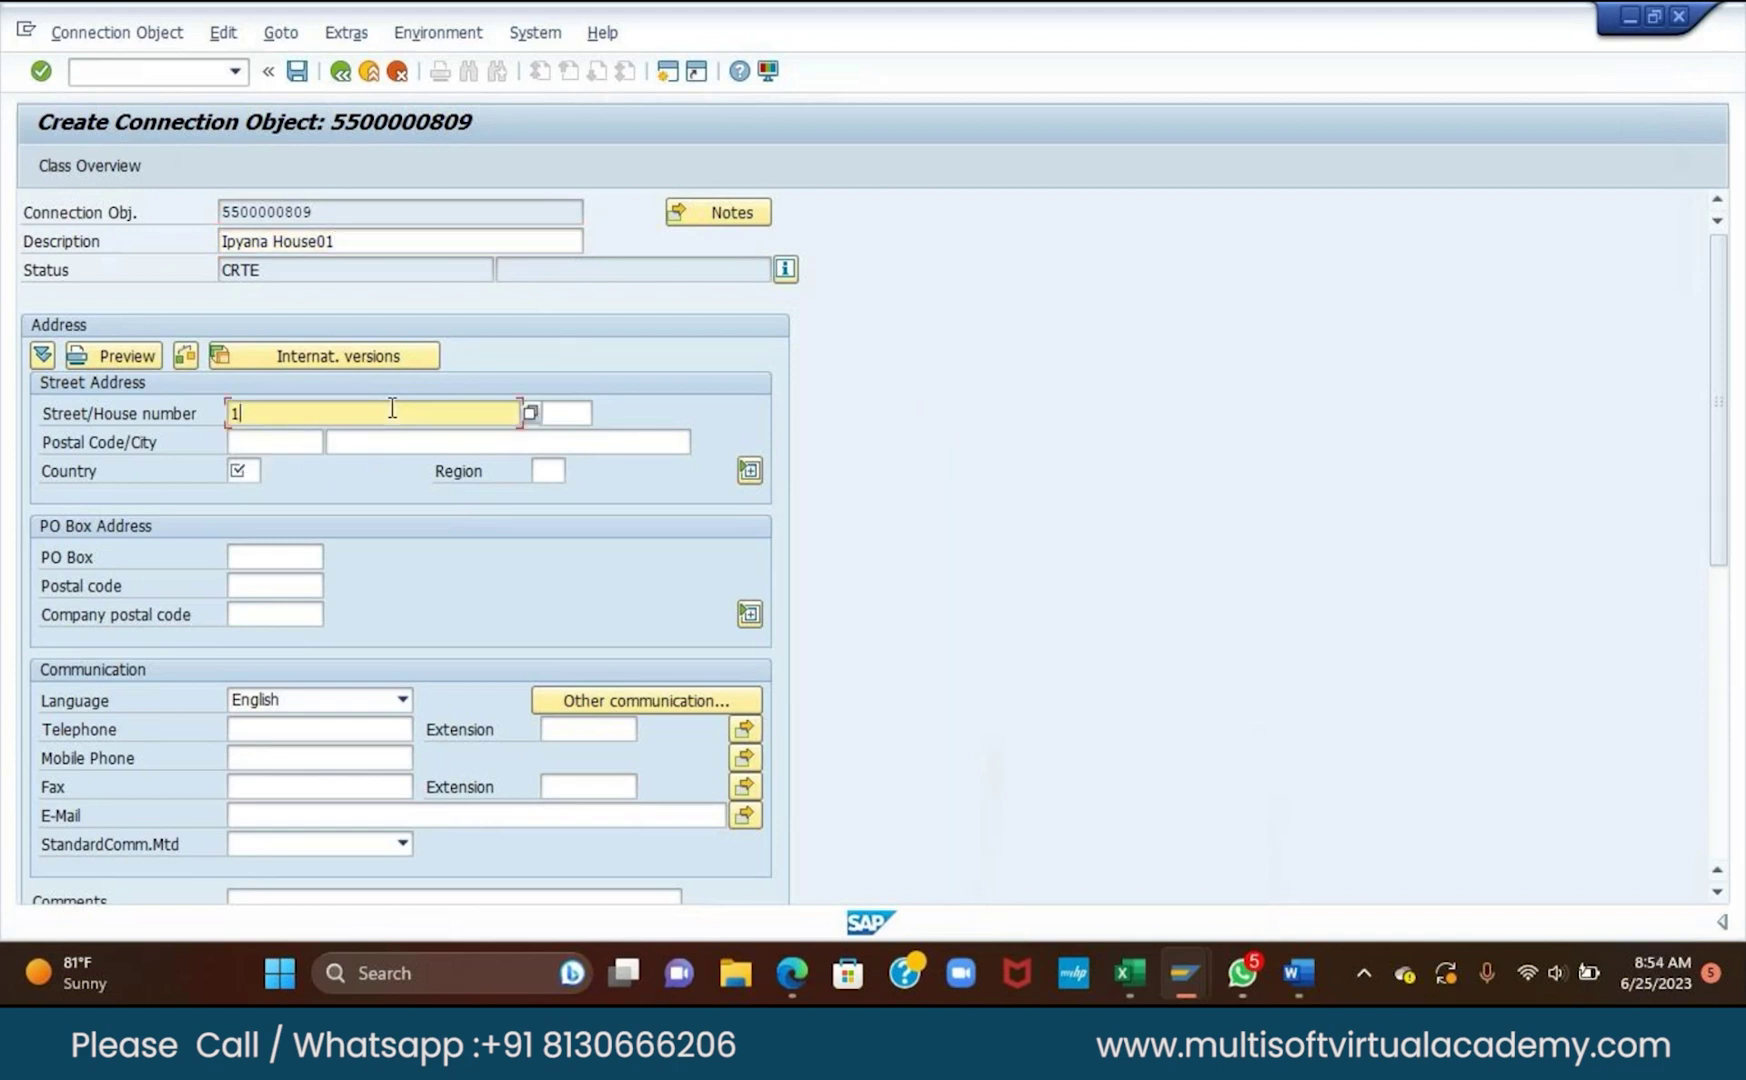
text(212 XYZ)
click(257, 441)
text(35209)
click(250, 470)
text(us)
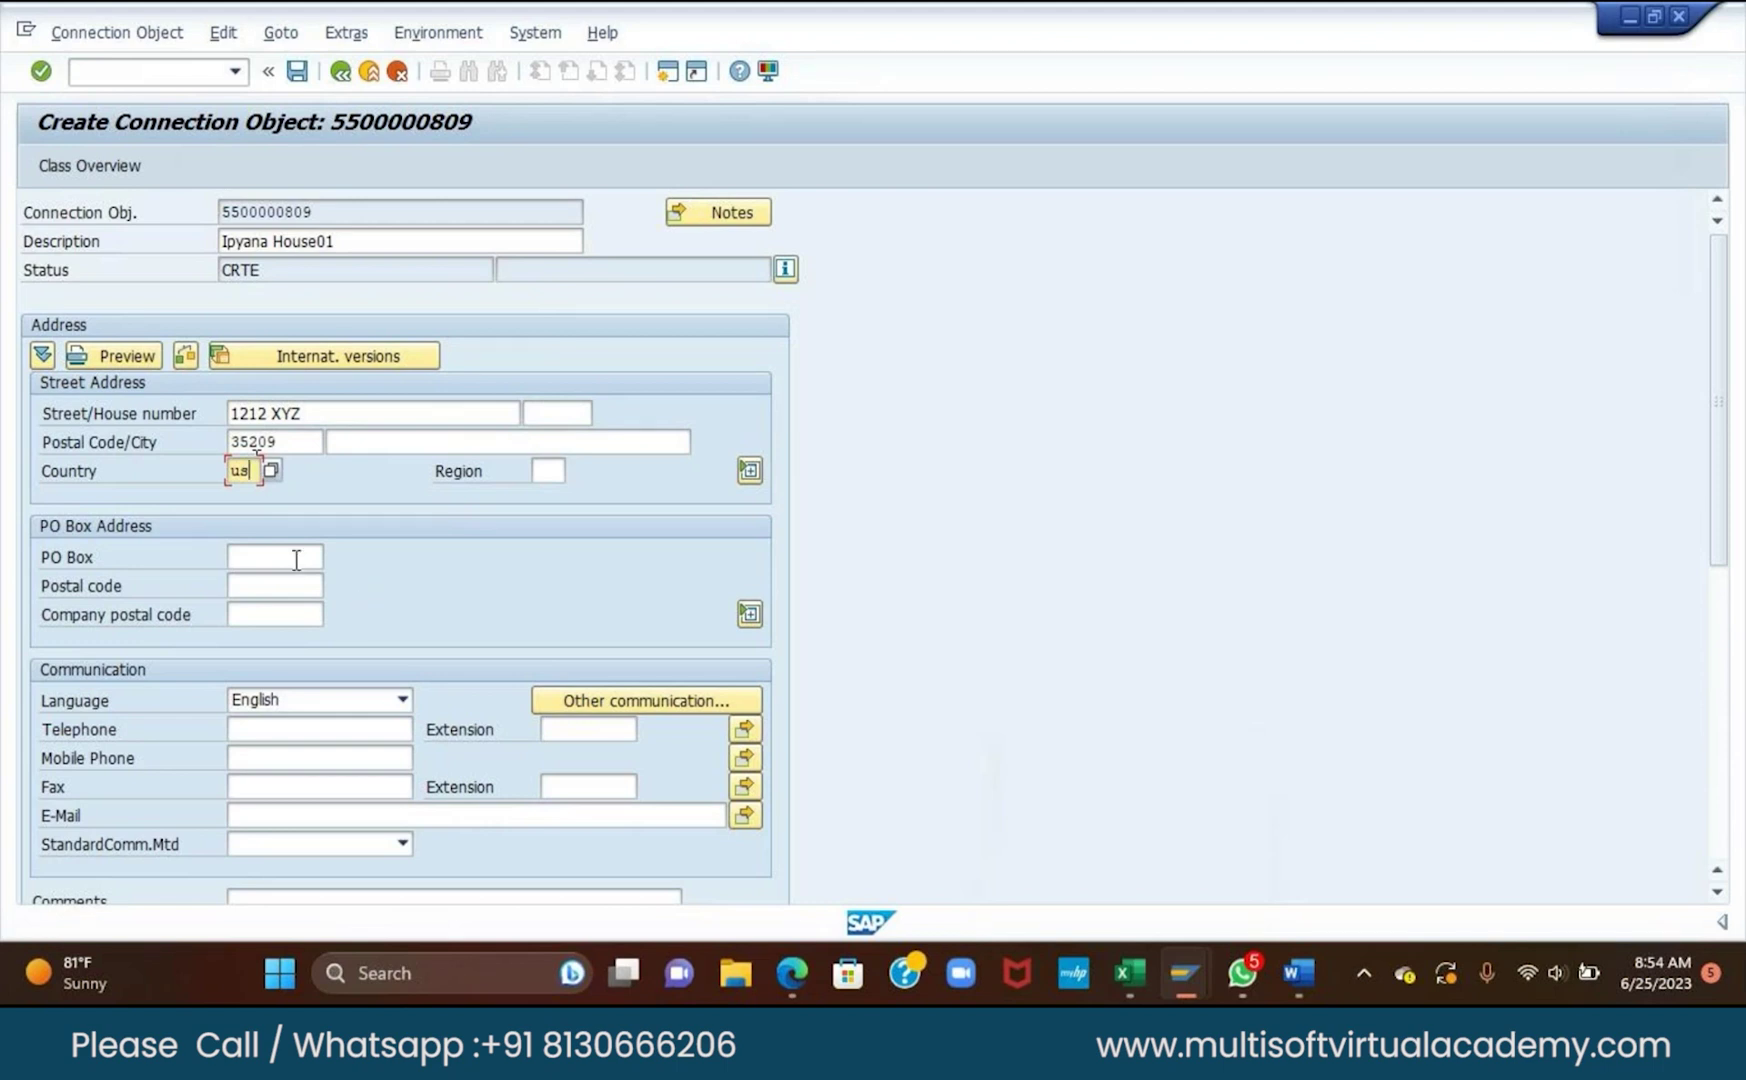
key(Return)
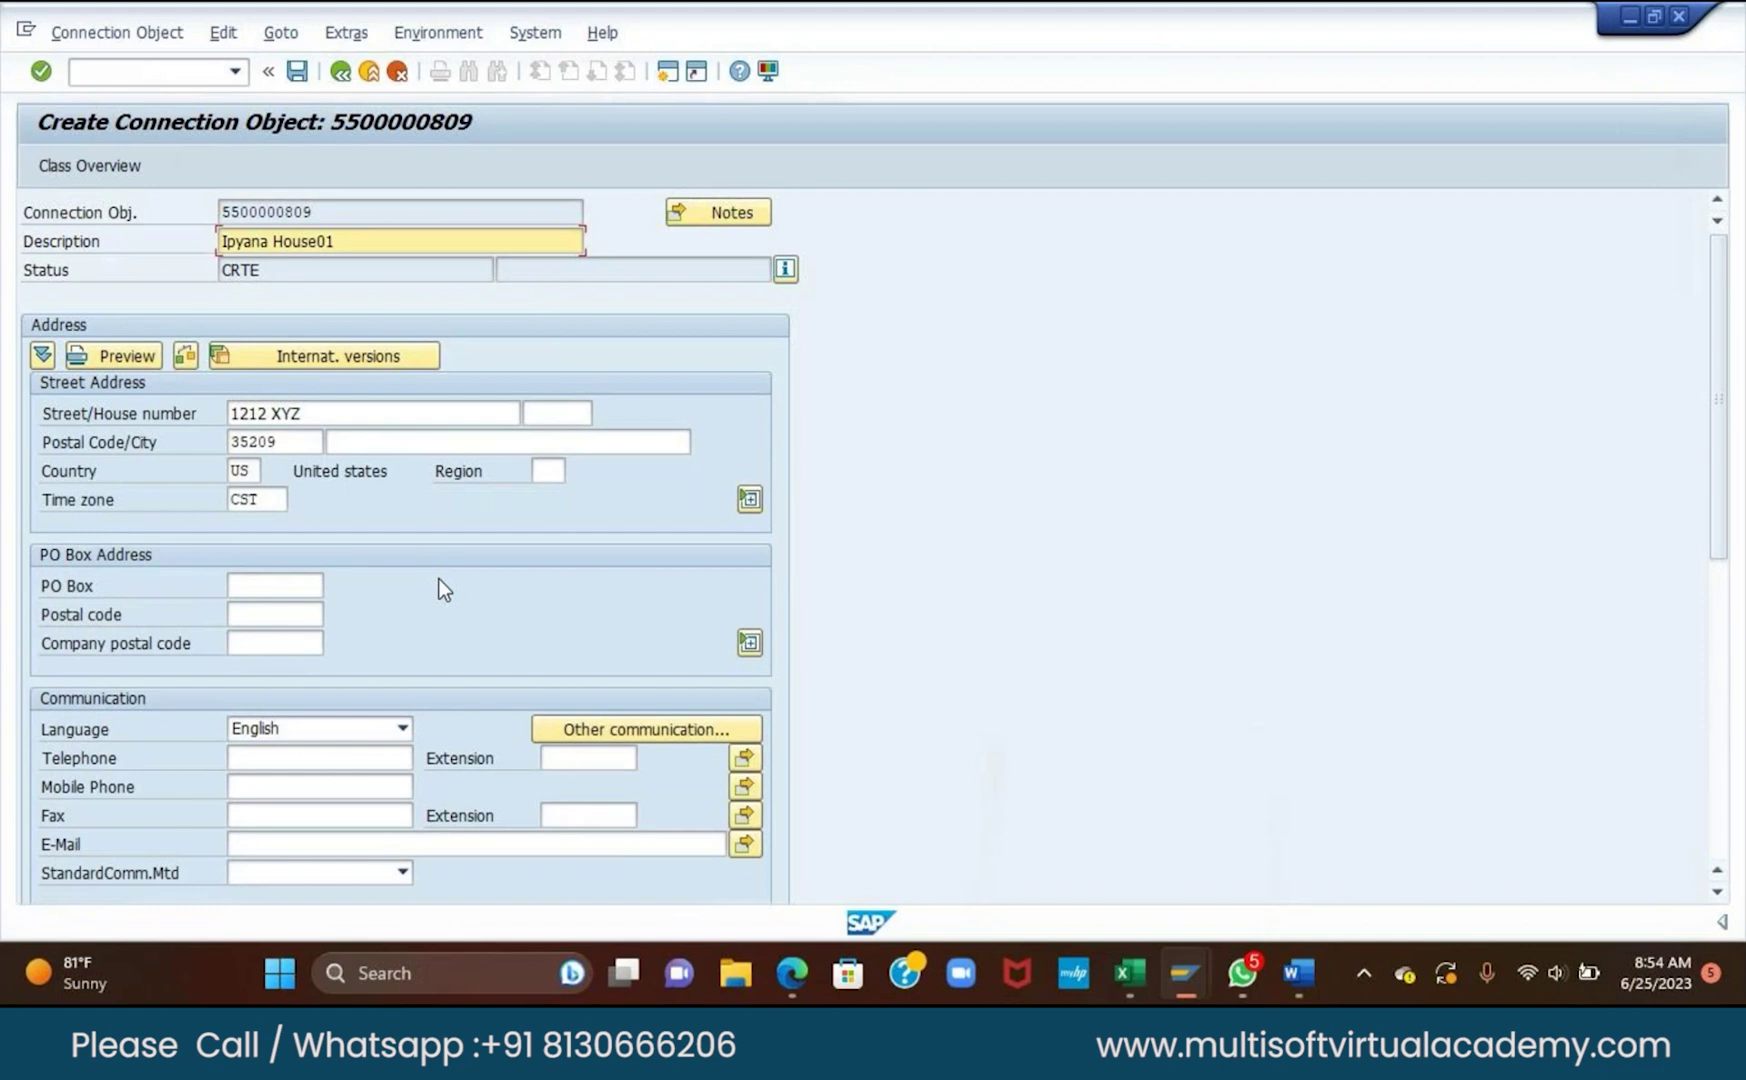
click(297, 71)
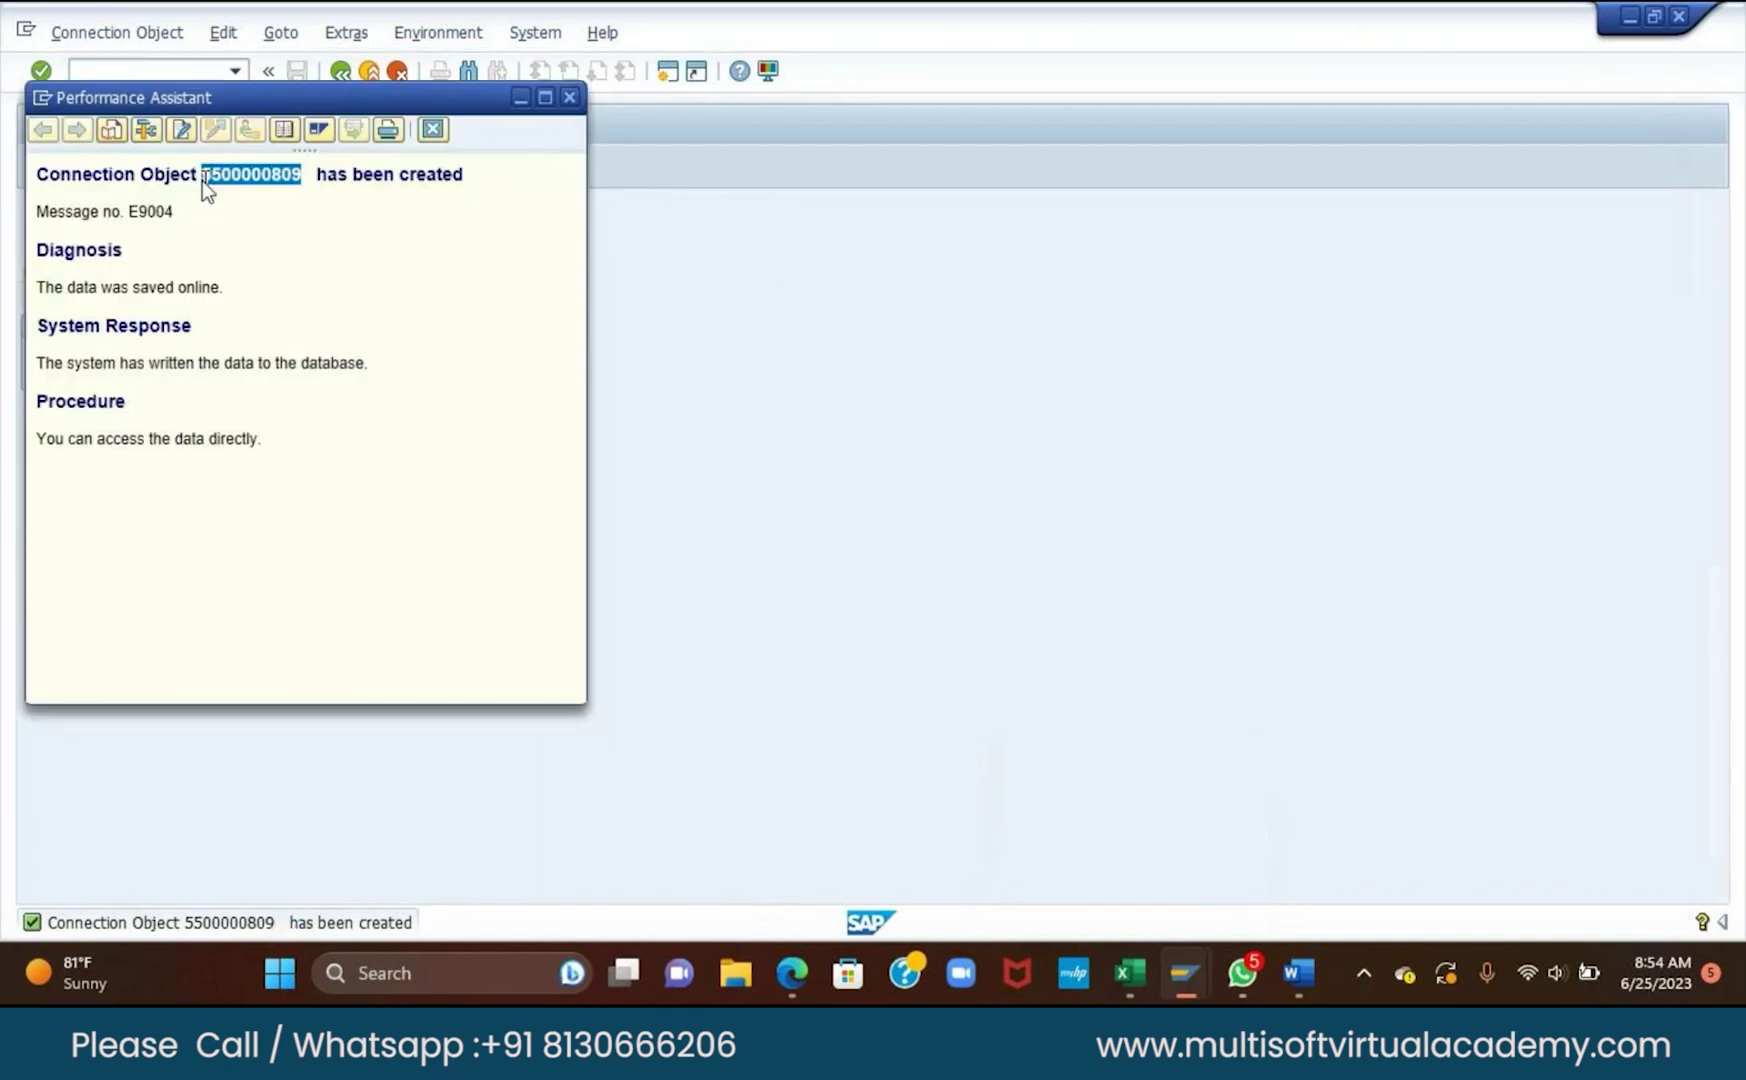
key(alt+Tab)
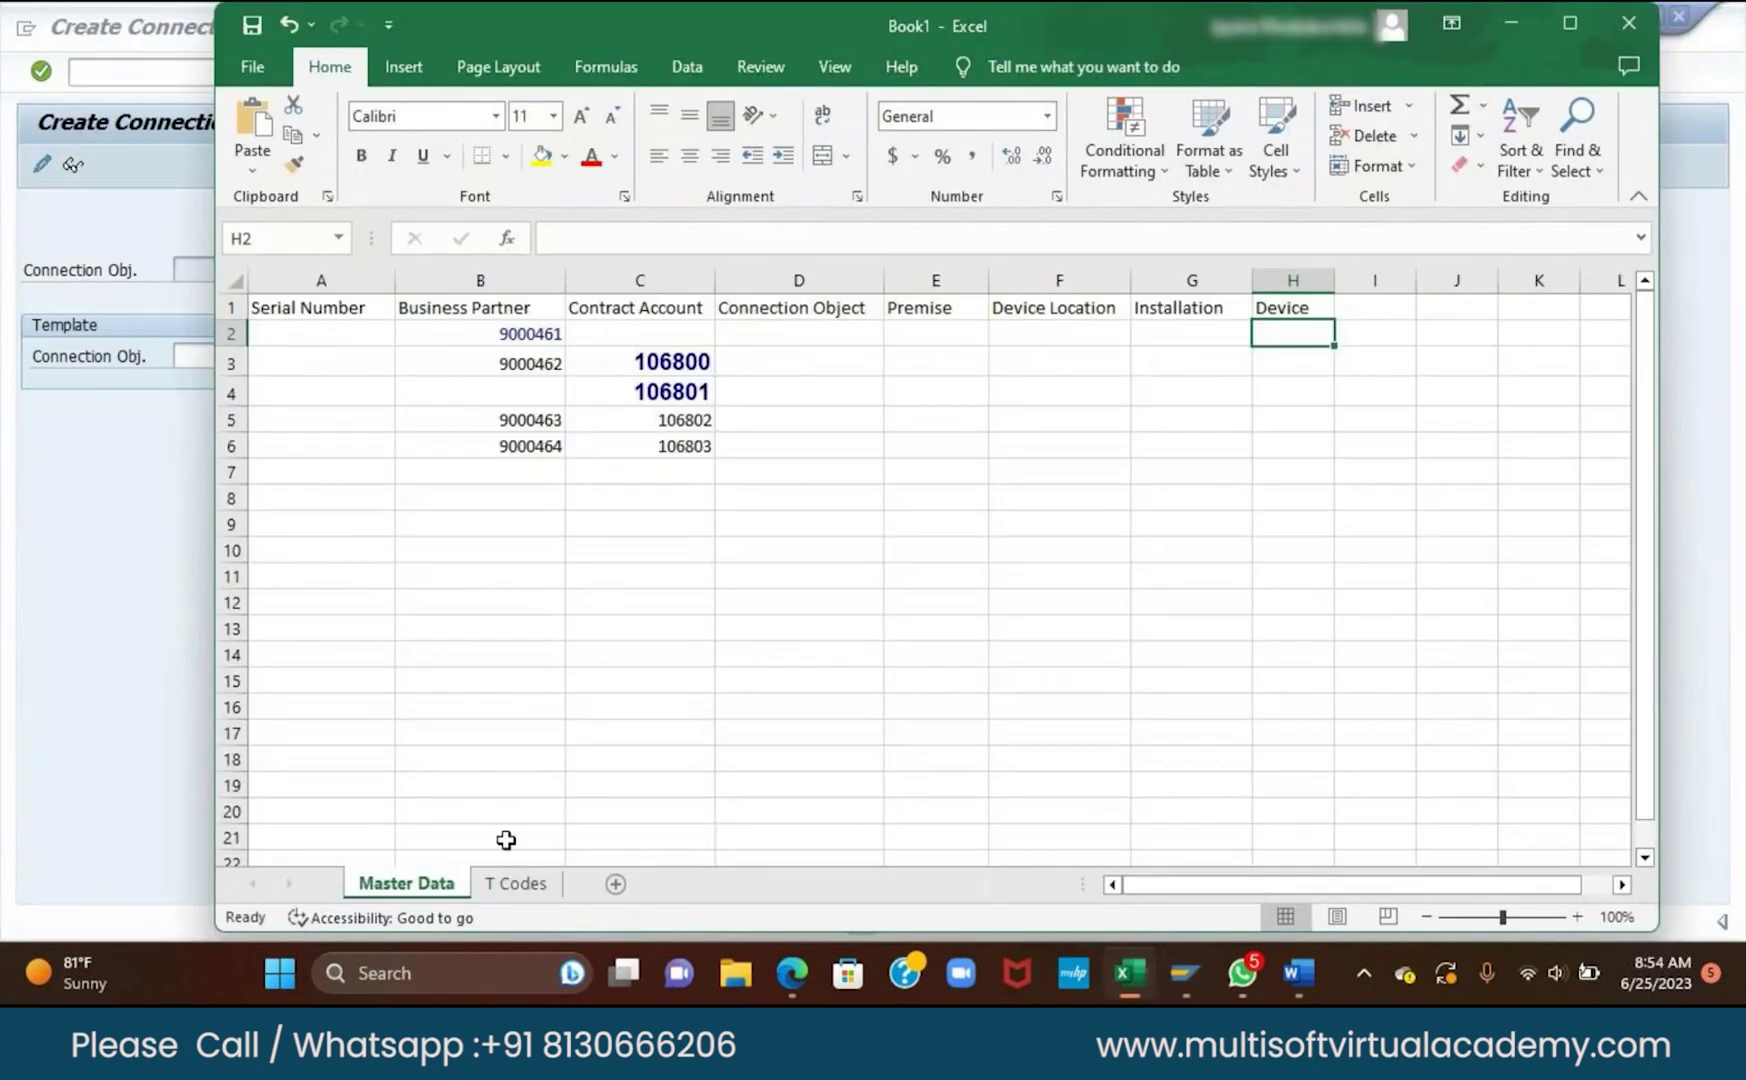
click(815, 333)
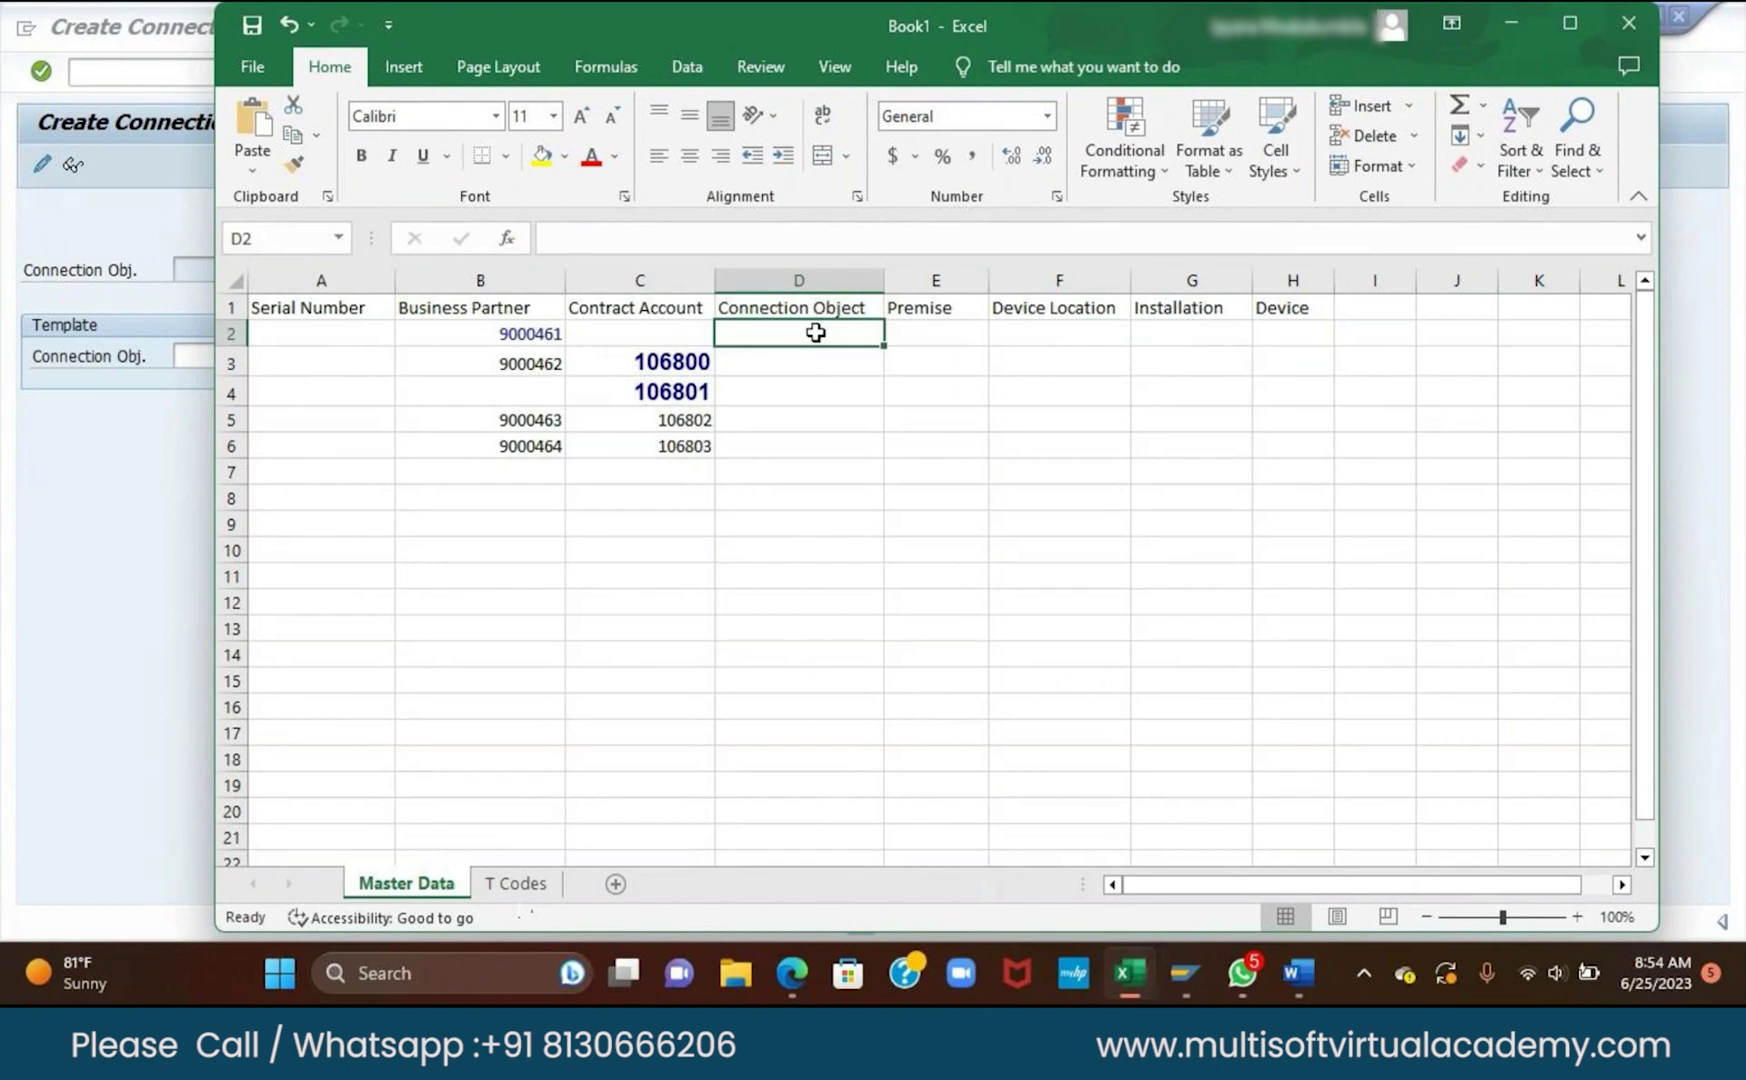
key(ctrl+v)
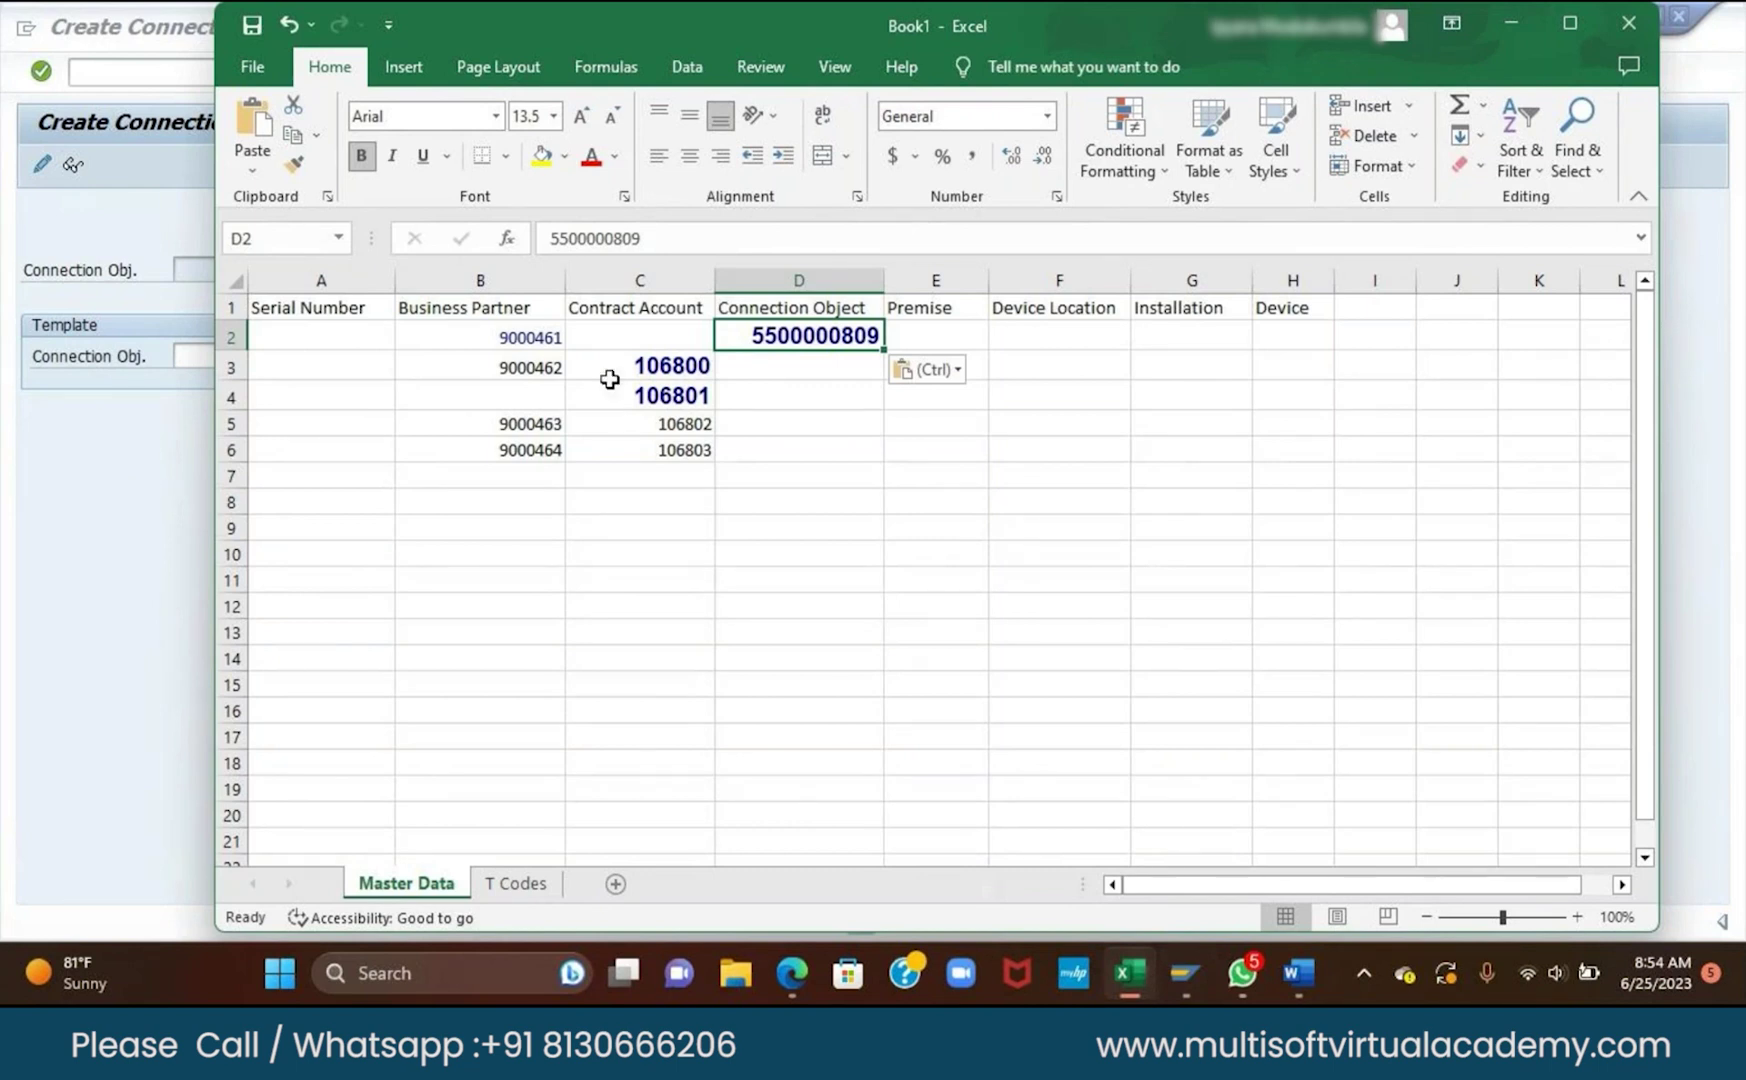
key(BackSpace)
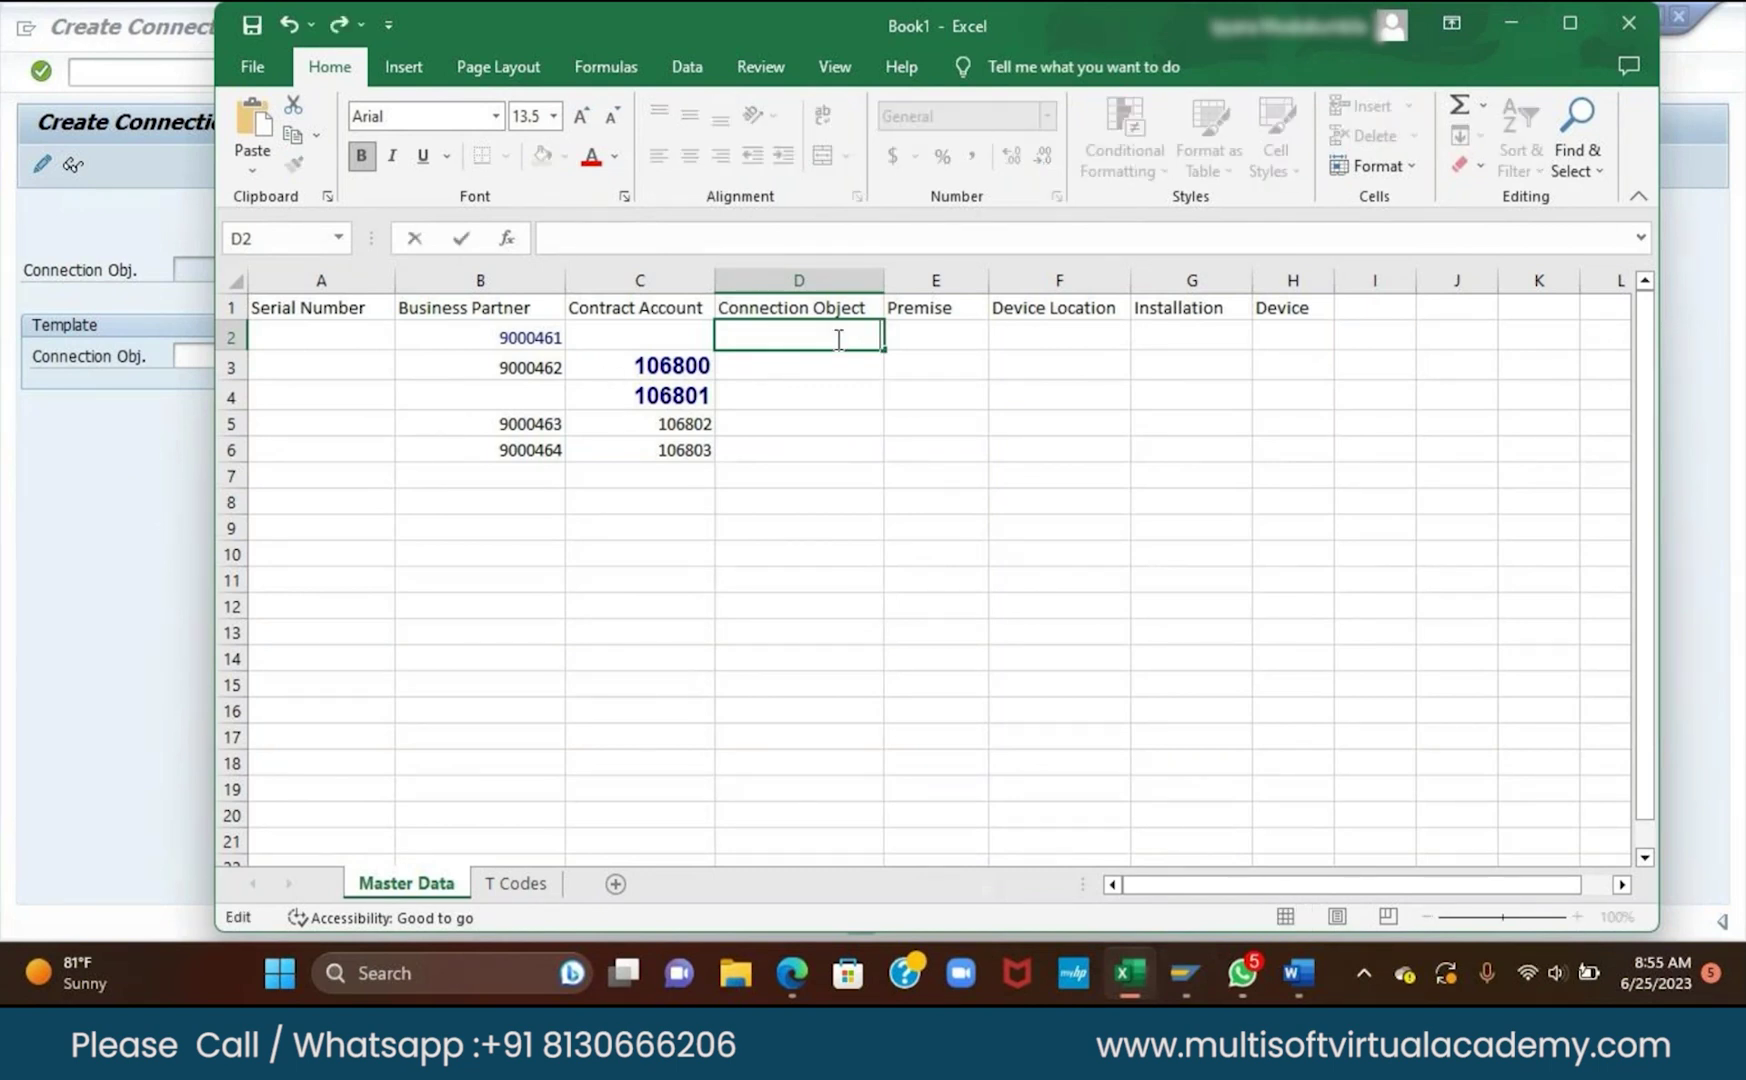
key(ctrl+v)
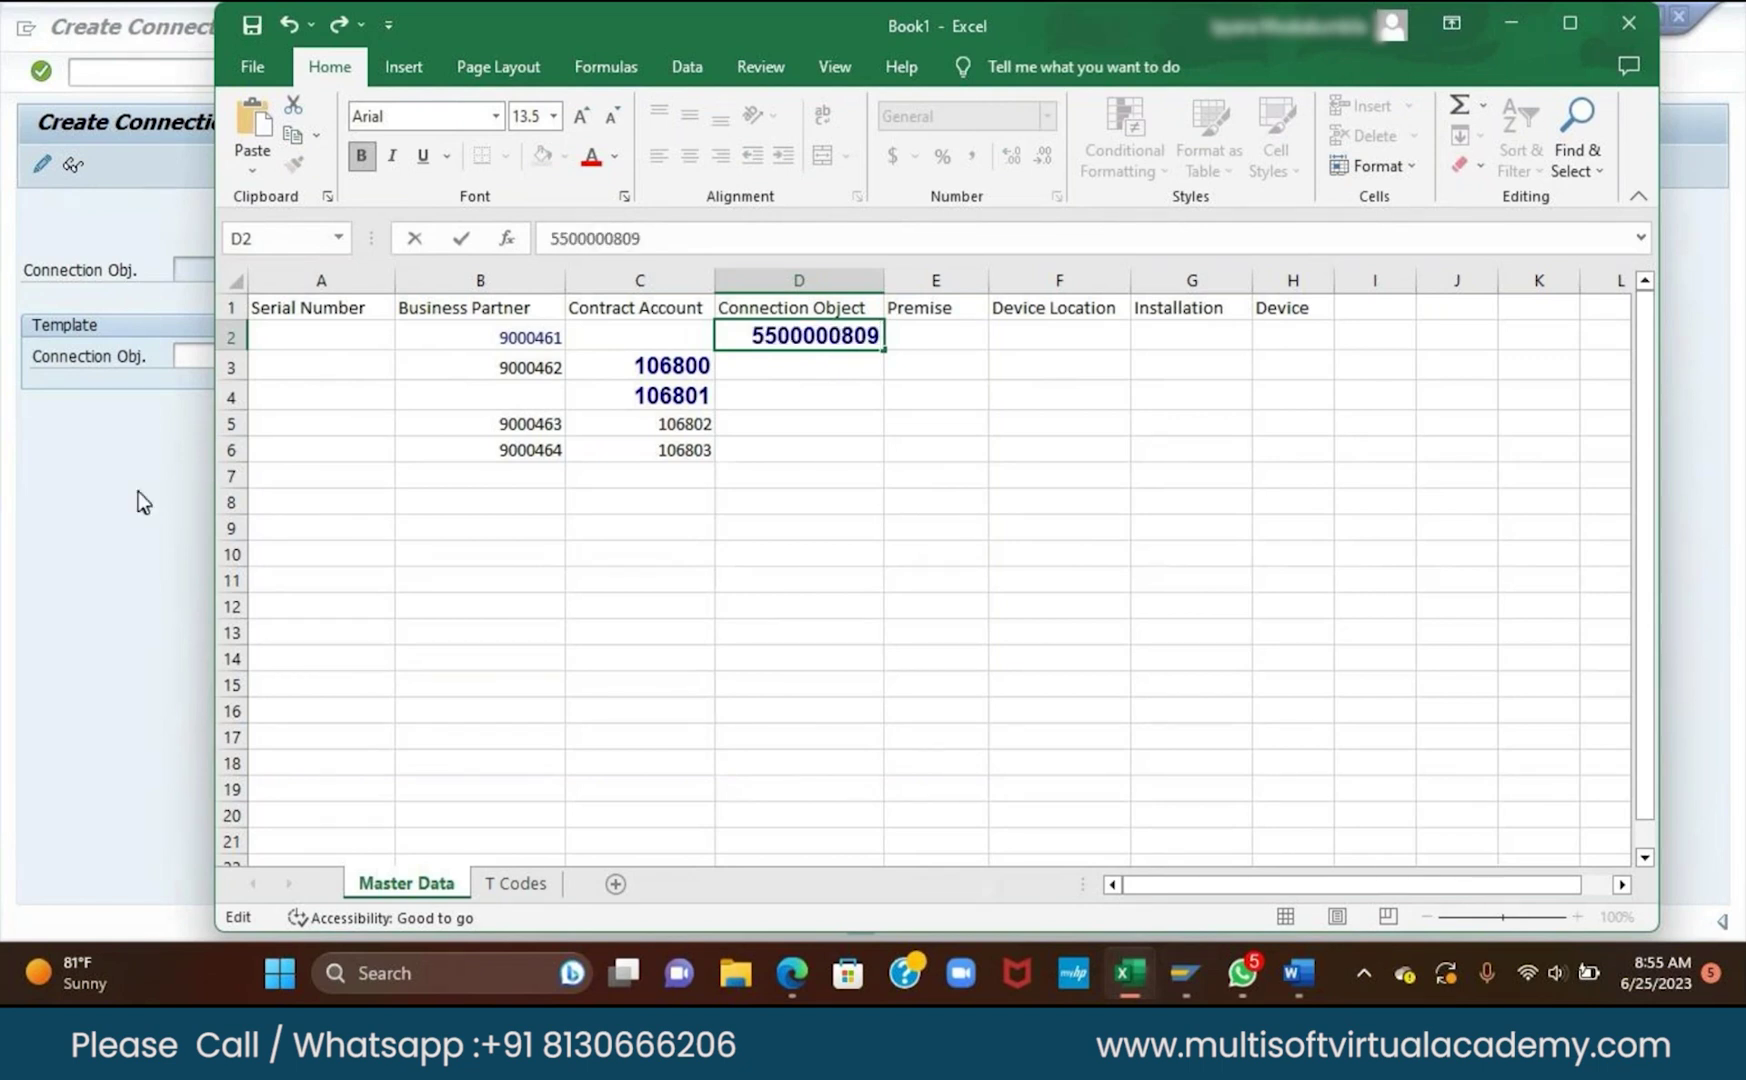
key(BackSpace)
key(BackSpace)
key(BackSpace)
key(BackSpace)
key(BackSpace)
key(BackSpace)
key(BackSpace)
key(BackSpace)
key(BackSpace)
key(BackSpace)
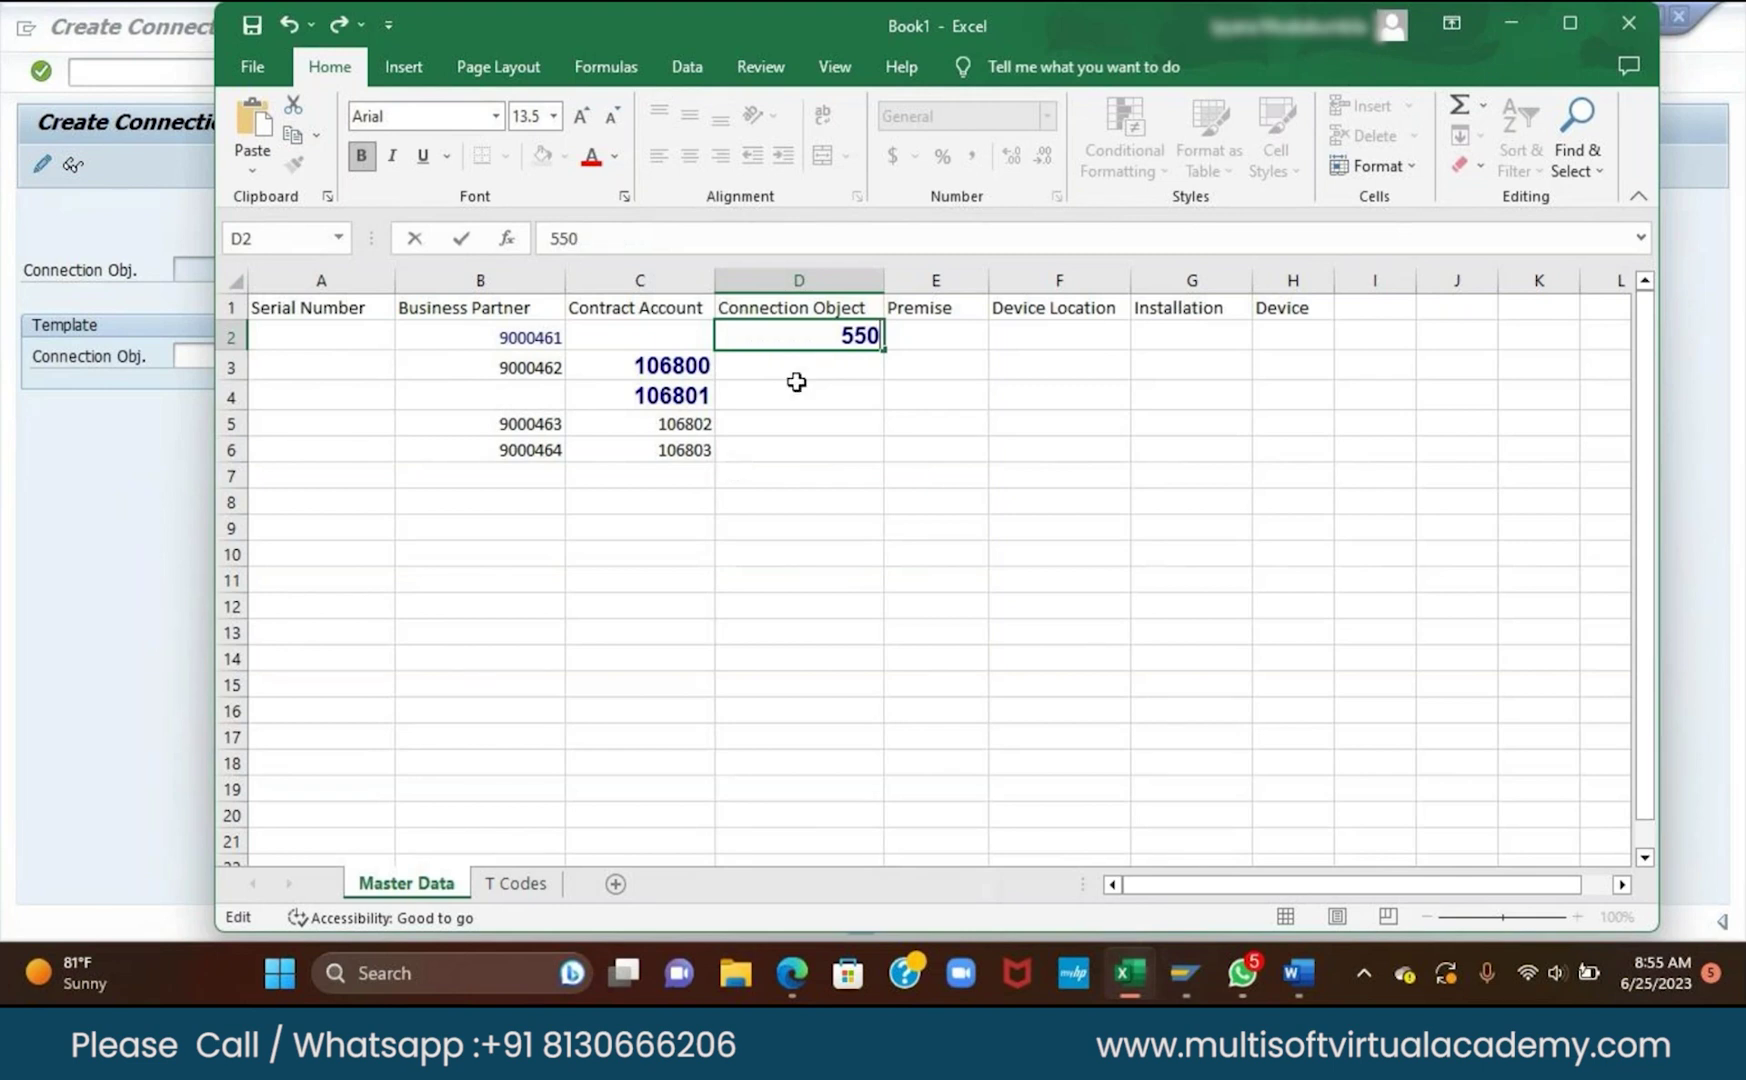
click(796, 418)
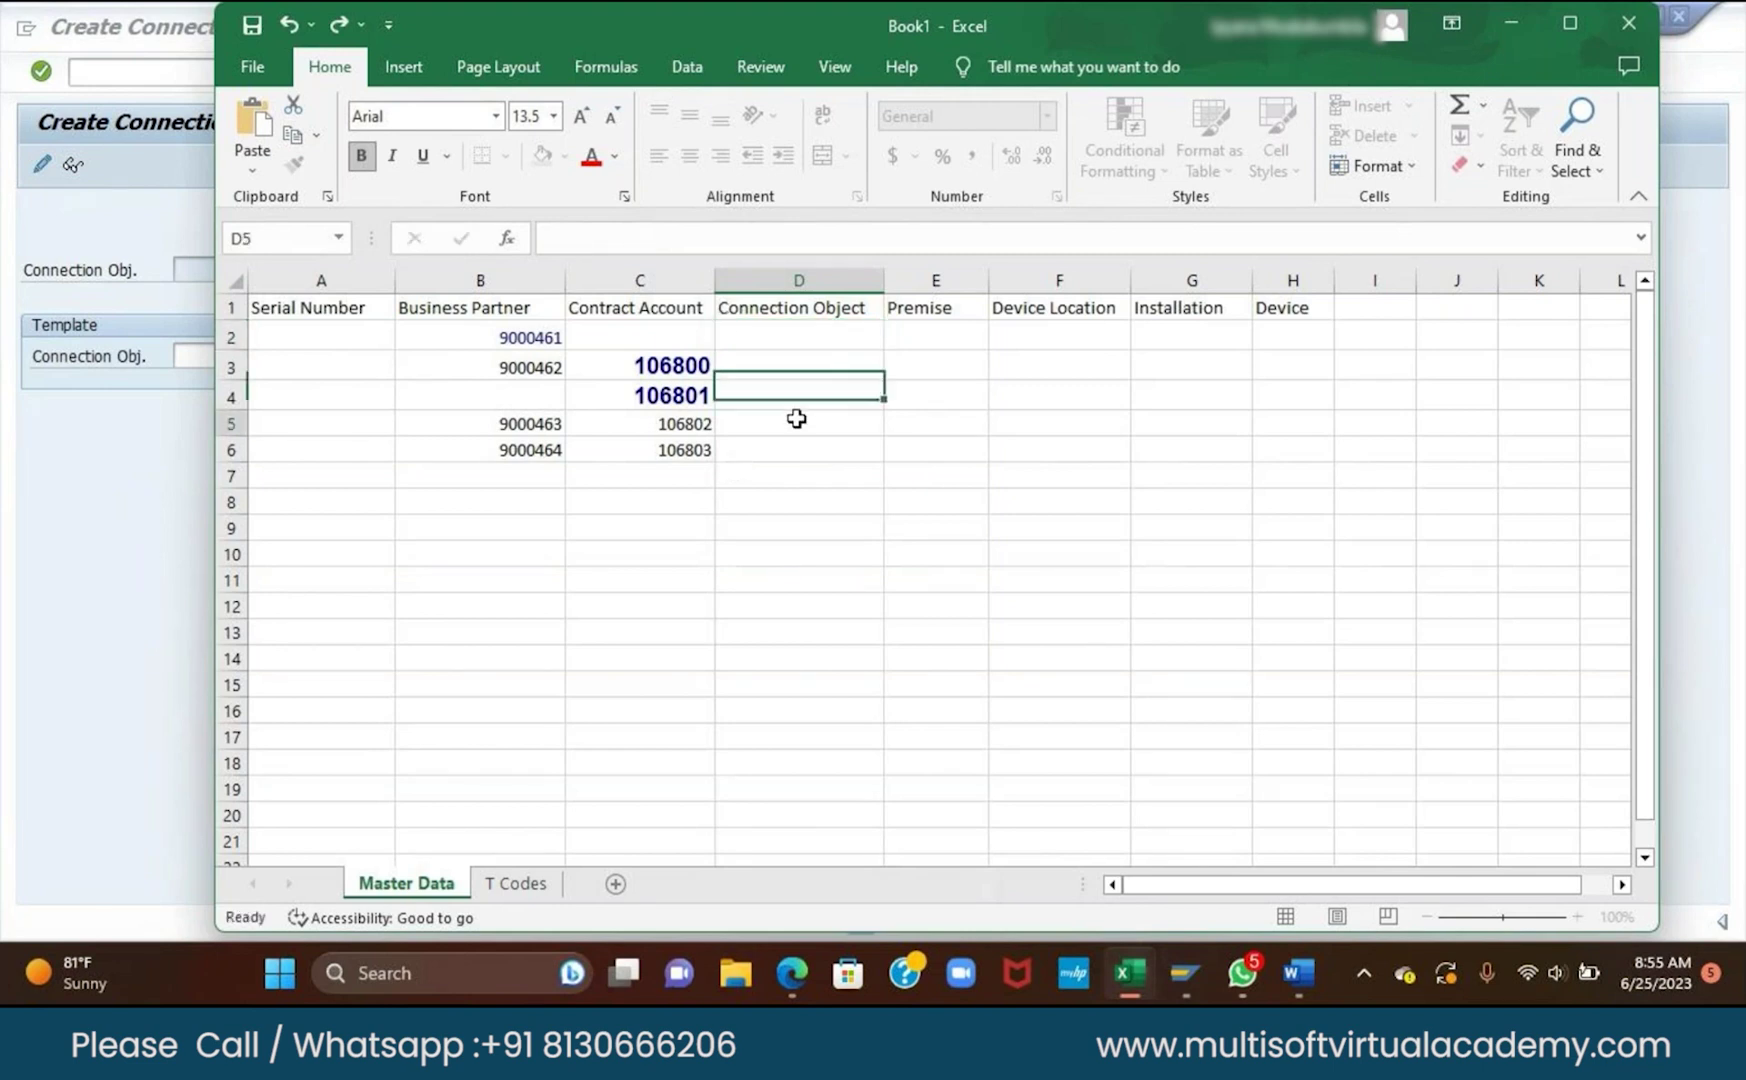
click(789, 334)
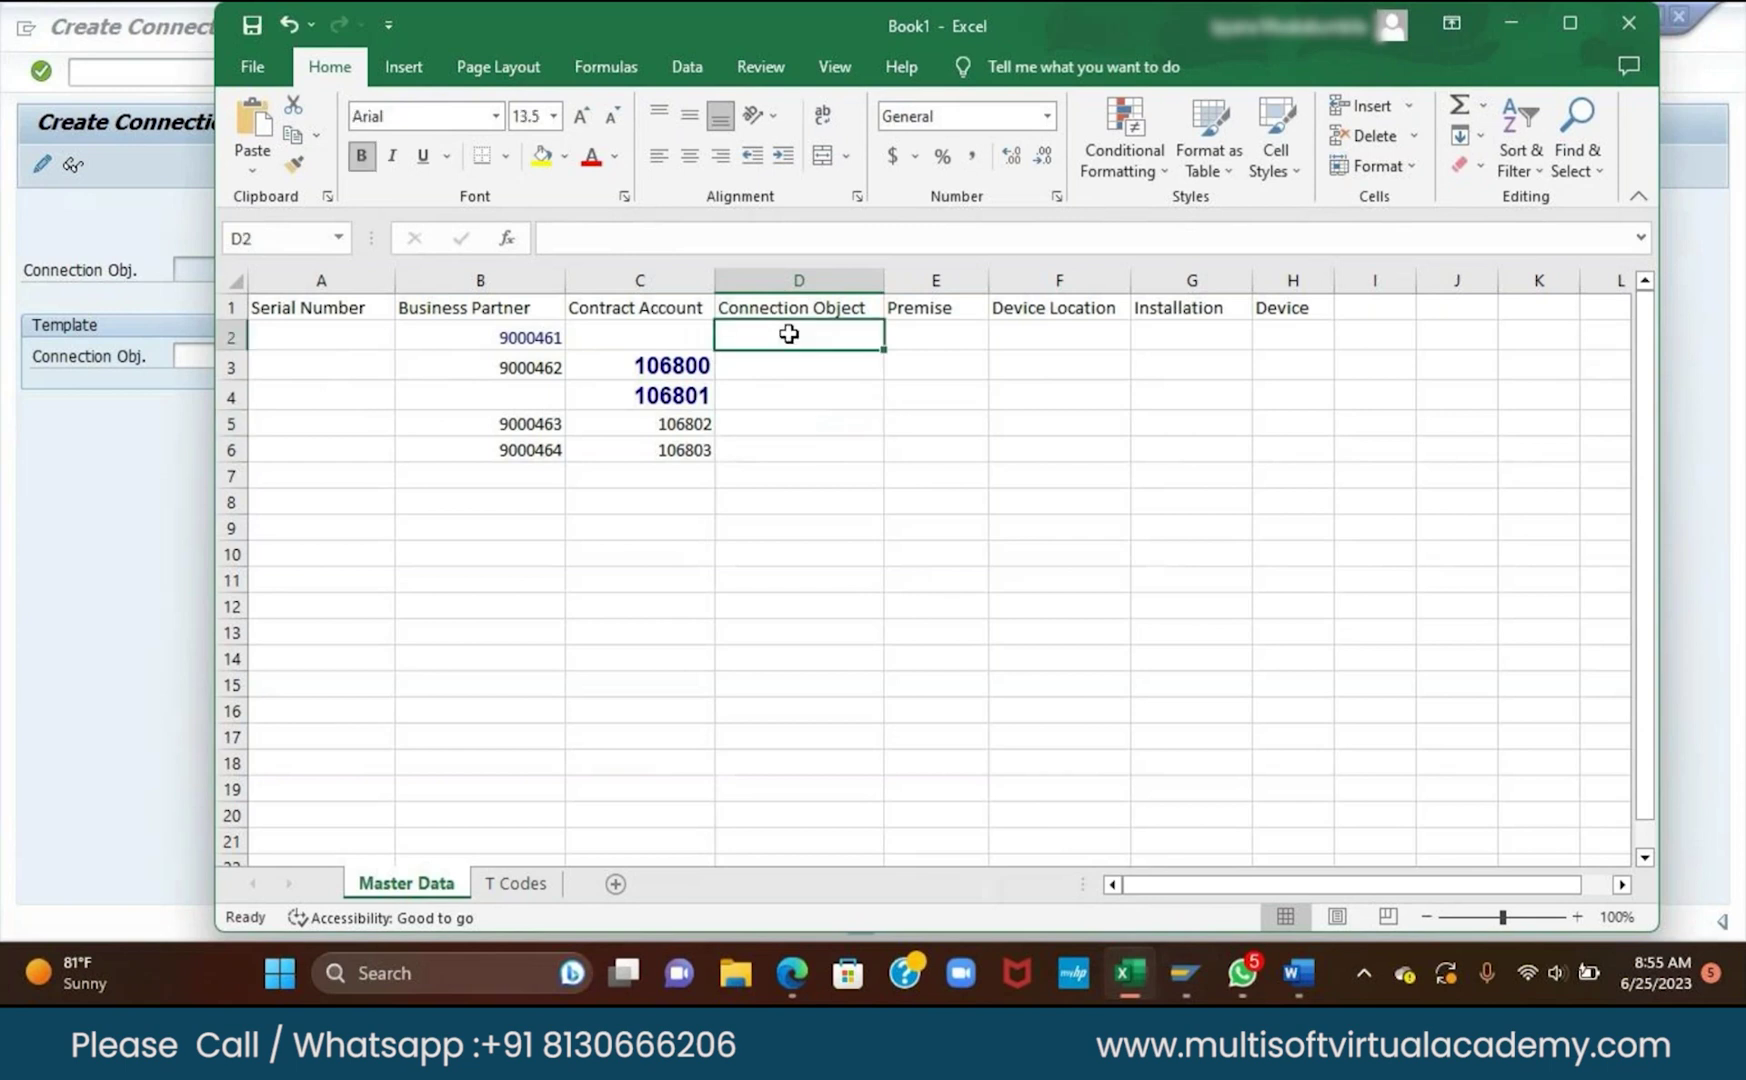
key(BackSpace)
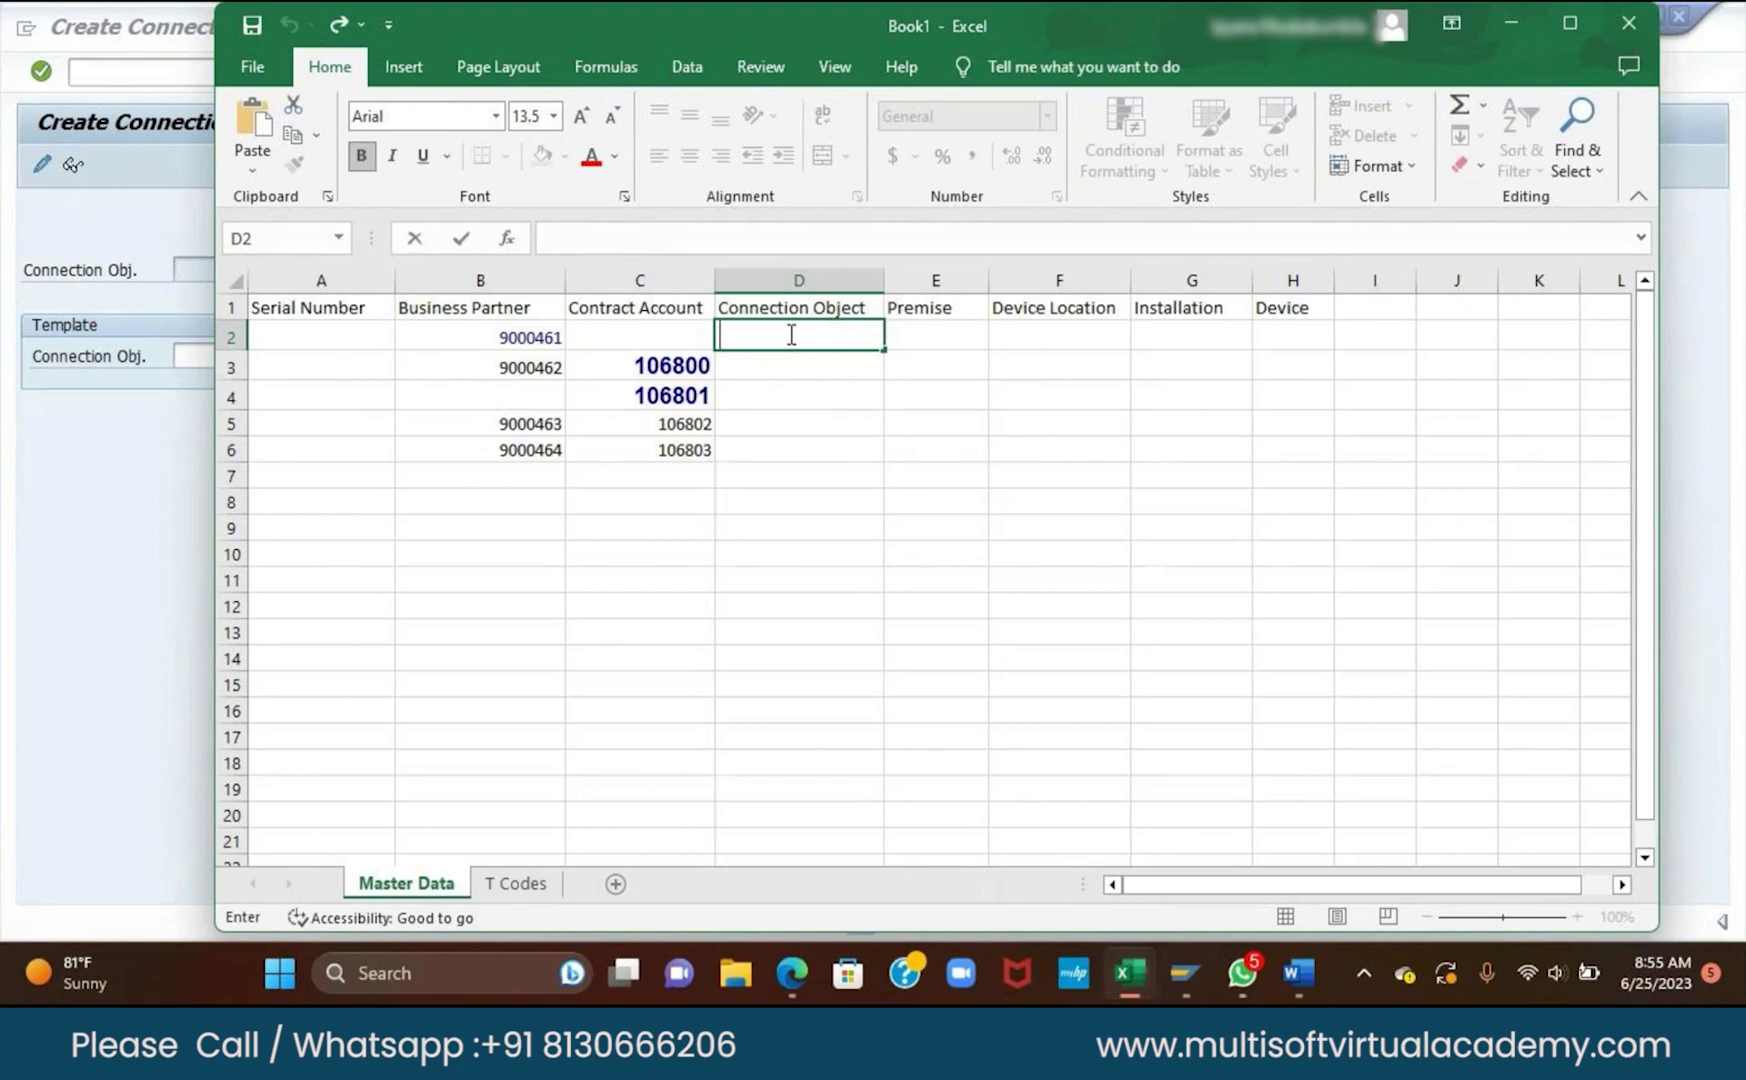
key(ctrl+v)
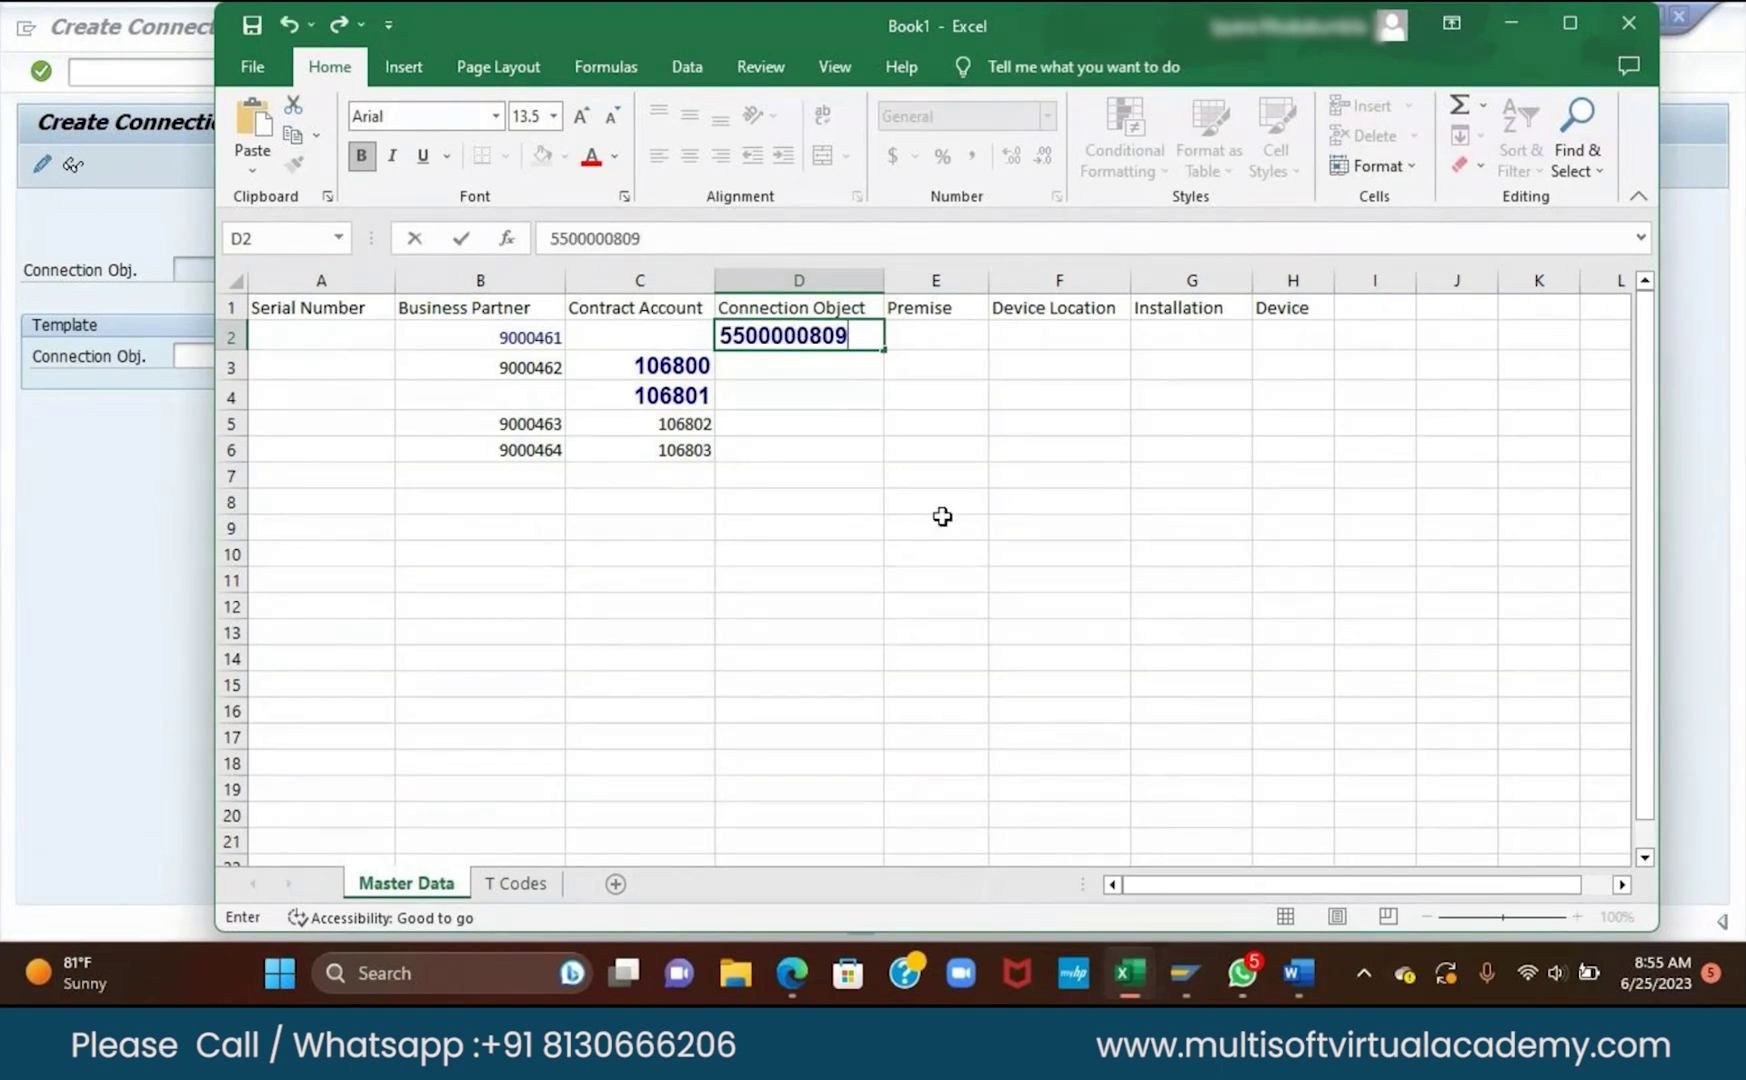
drag(866, 340, 726, 335)
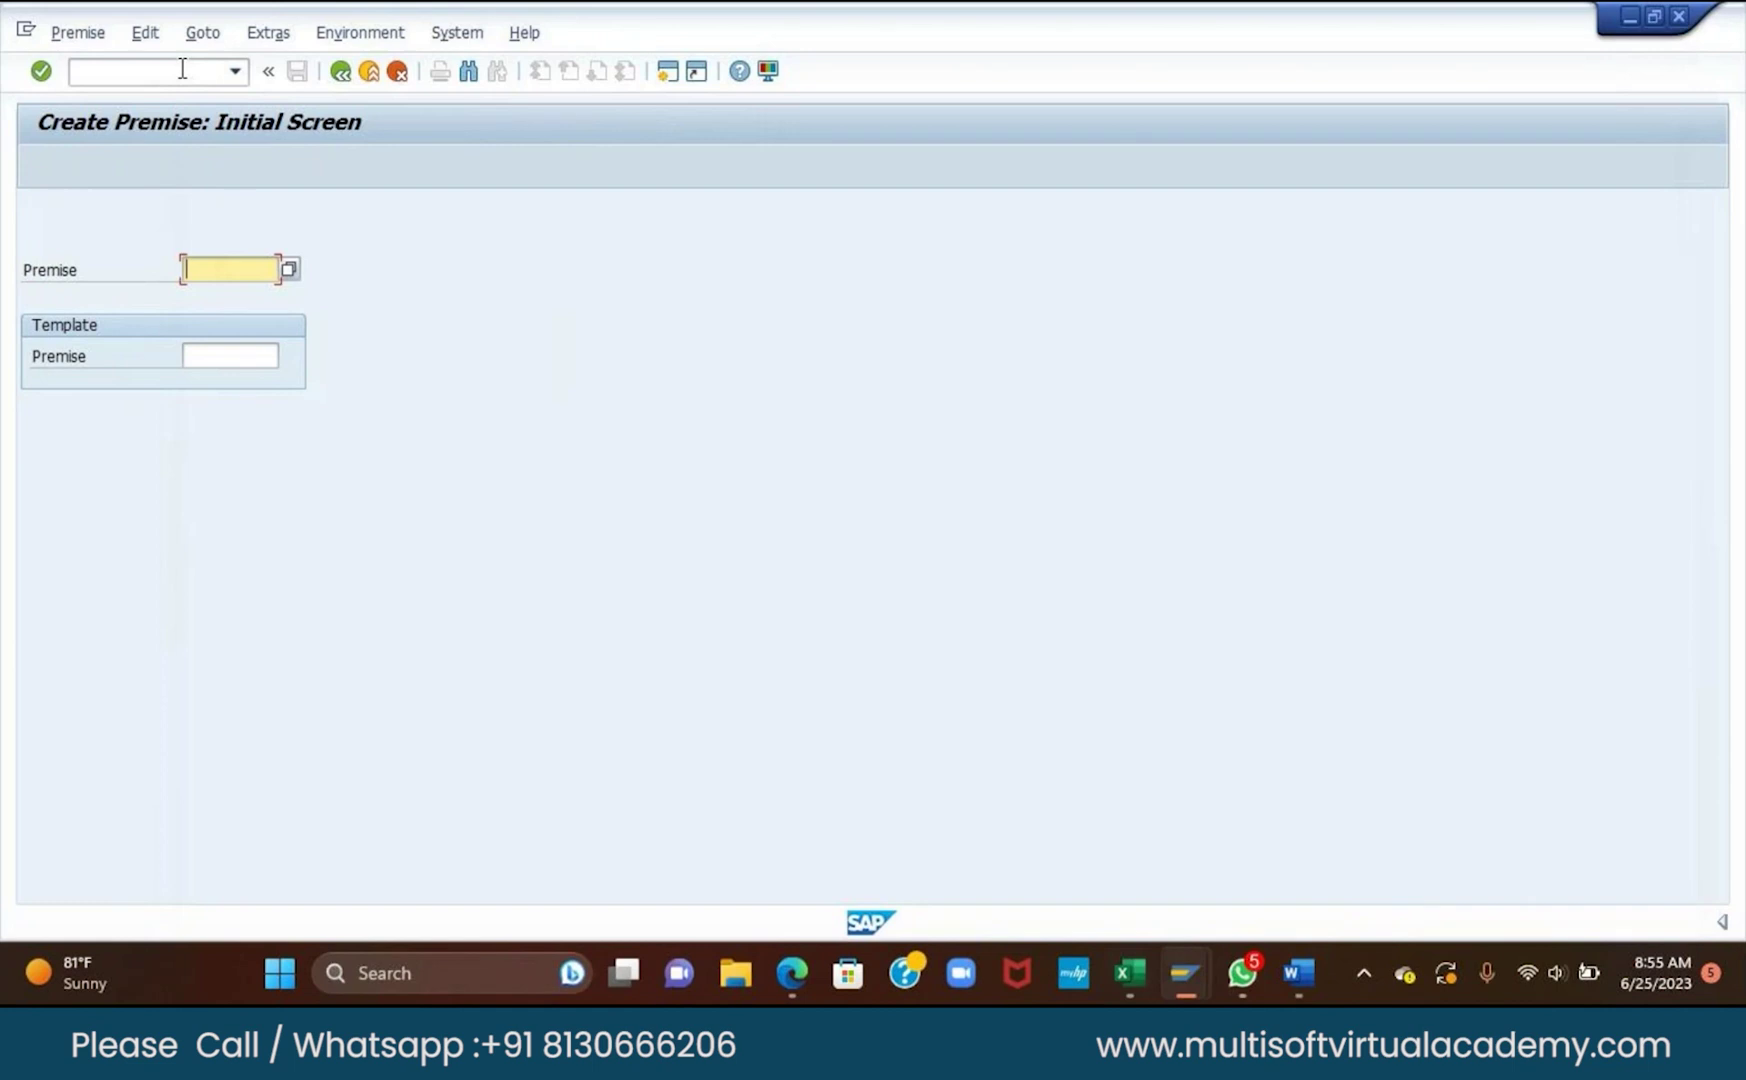
key(Return)
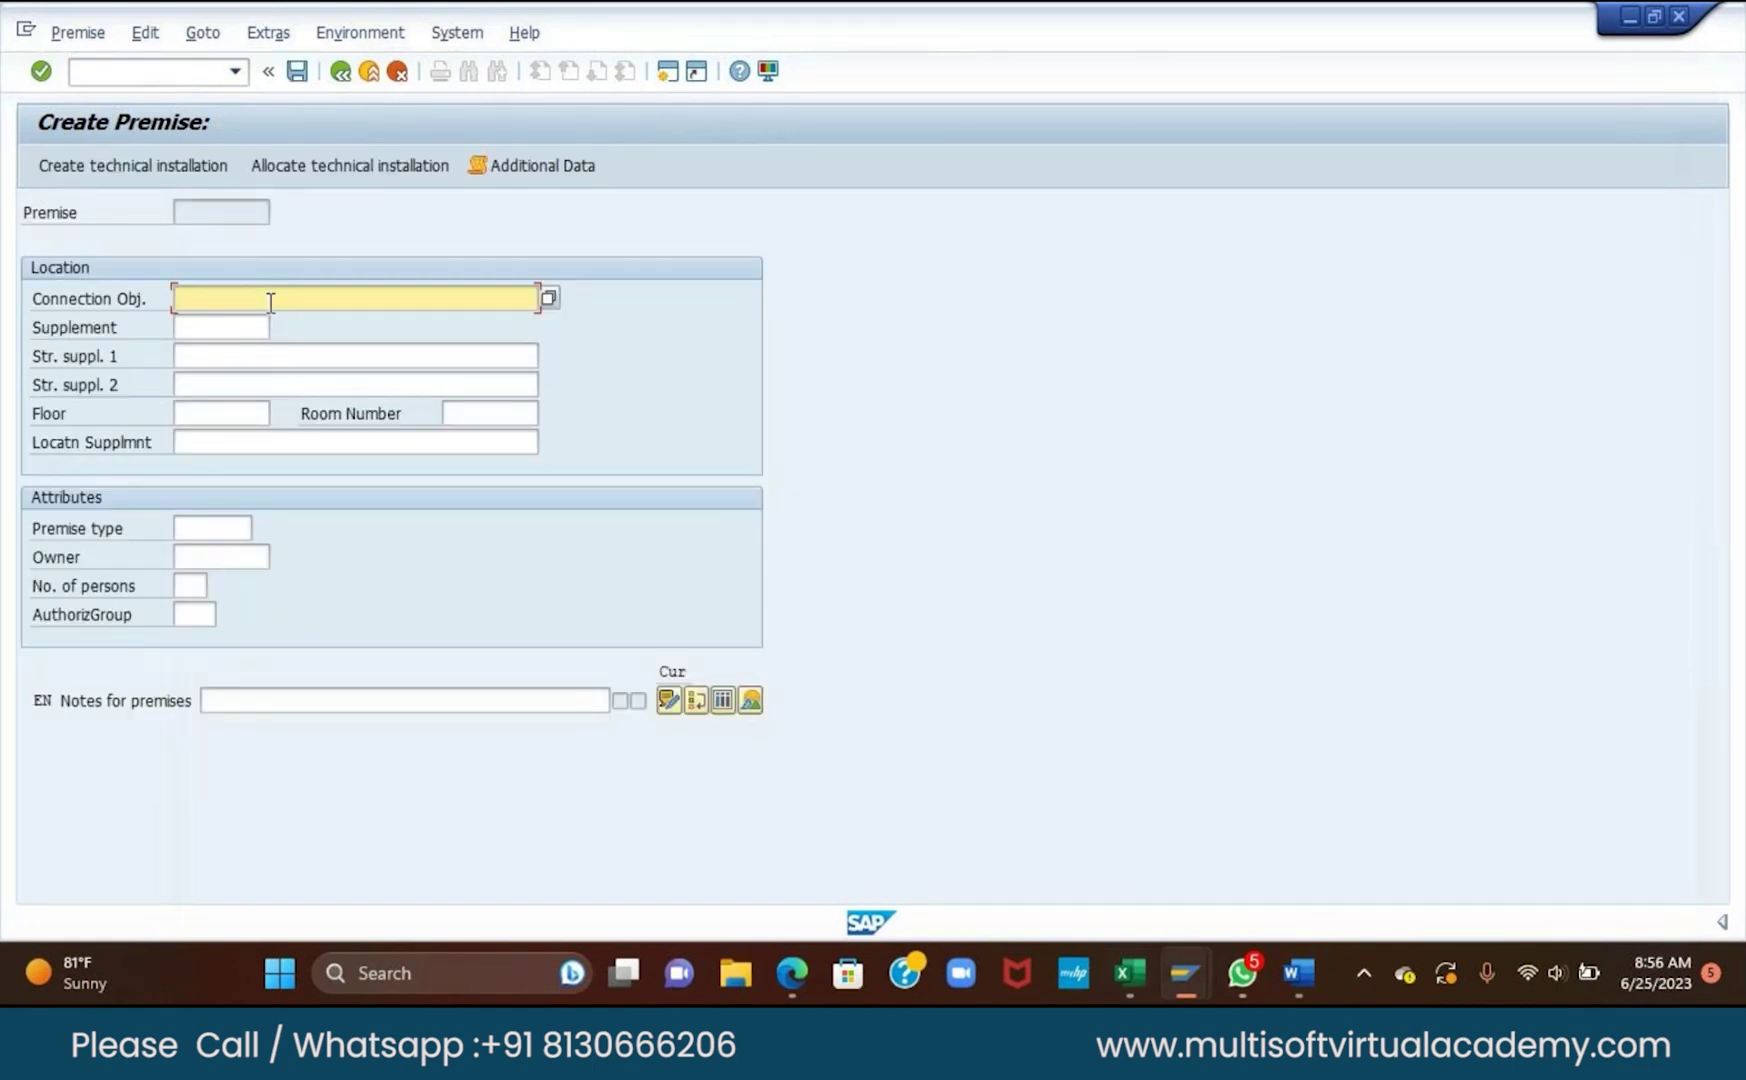
key(ctrl+v)
key(ctrl+s)
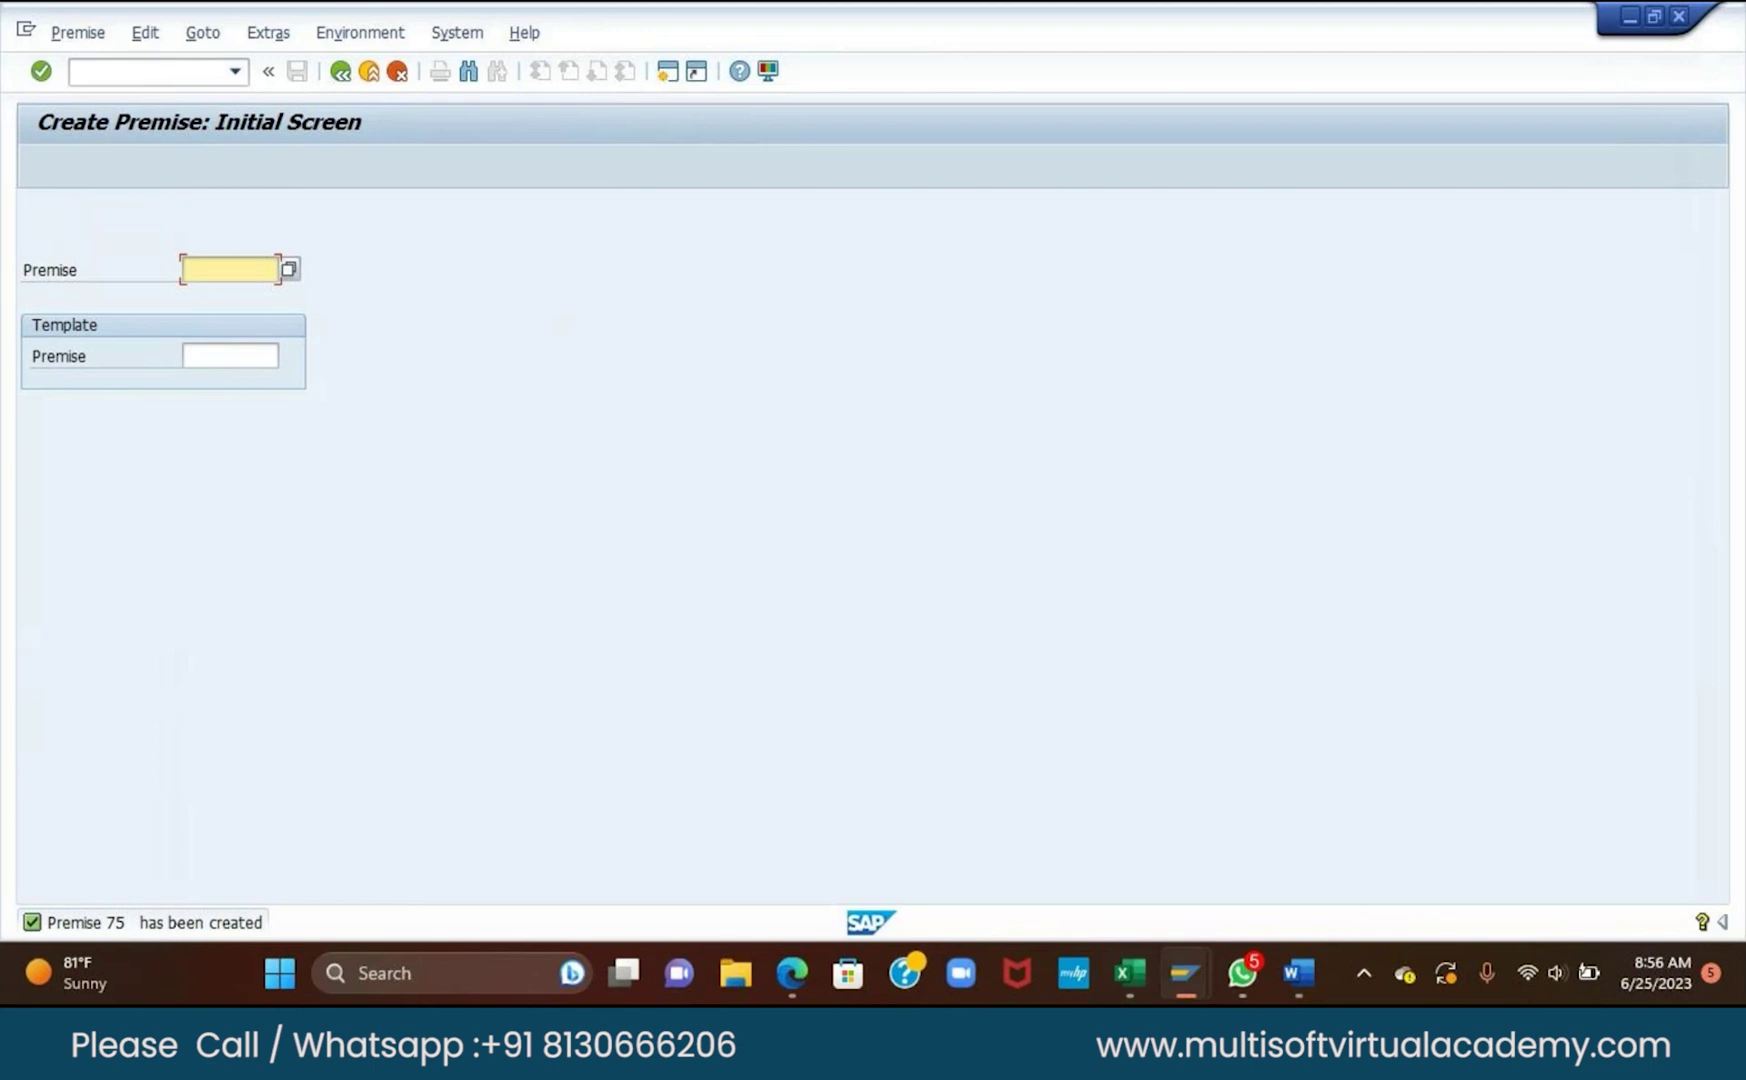
click(1127, 973)
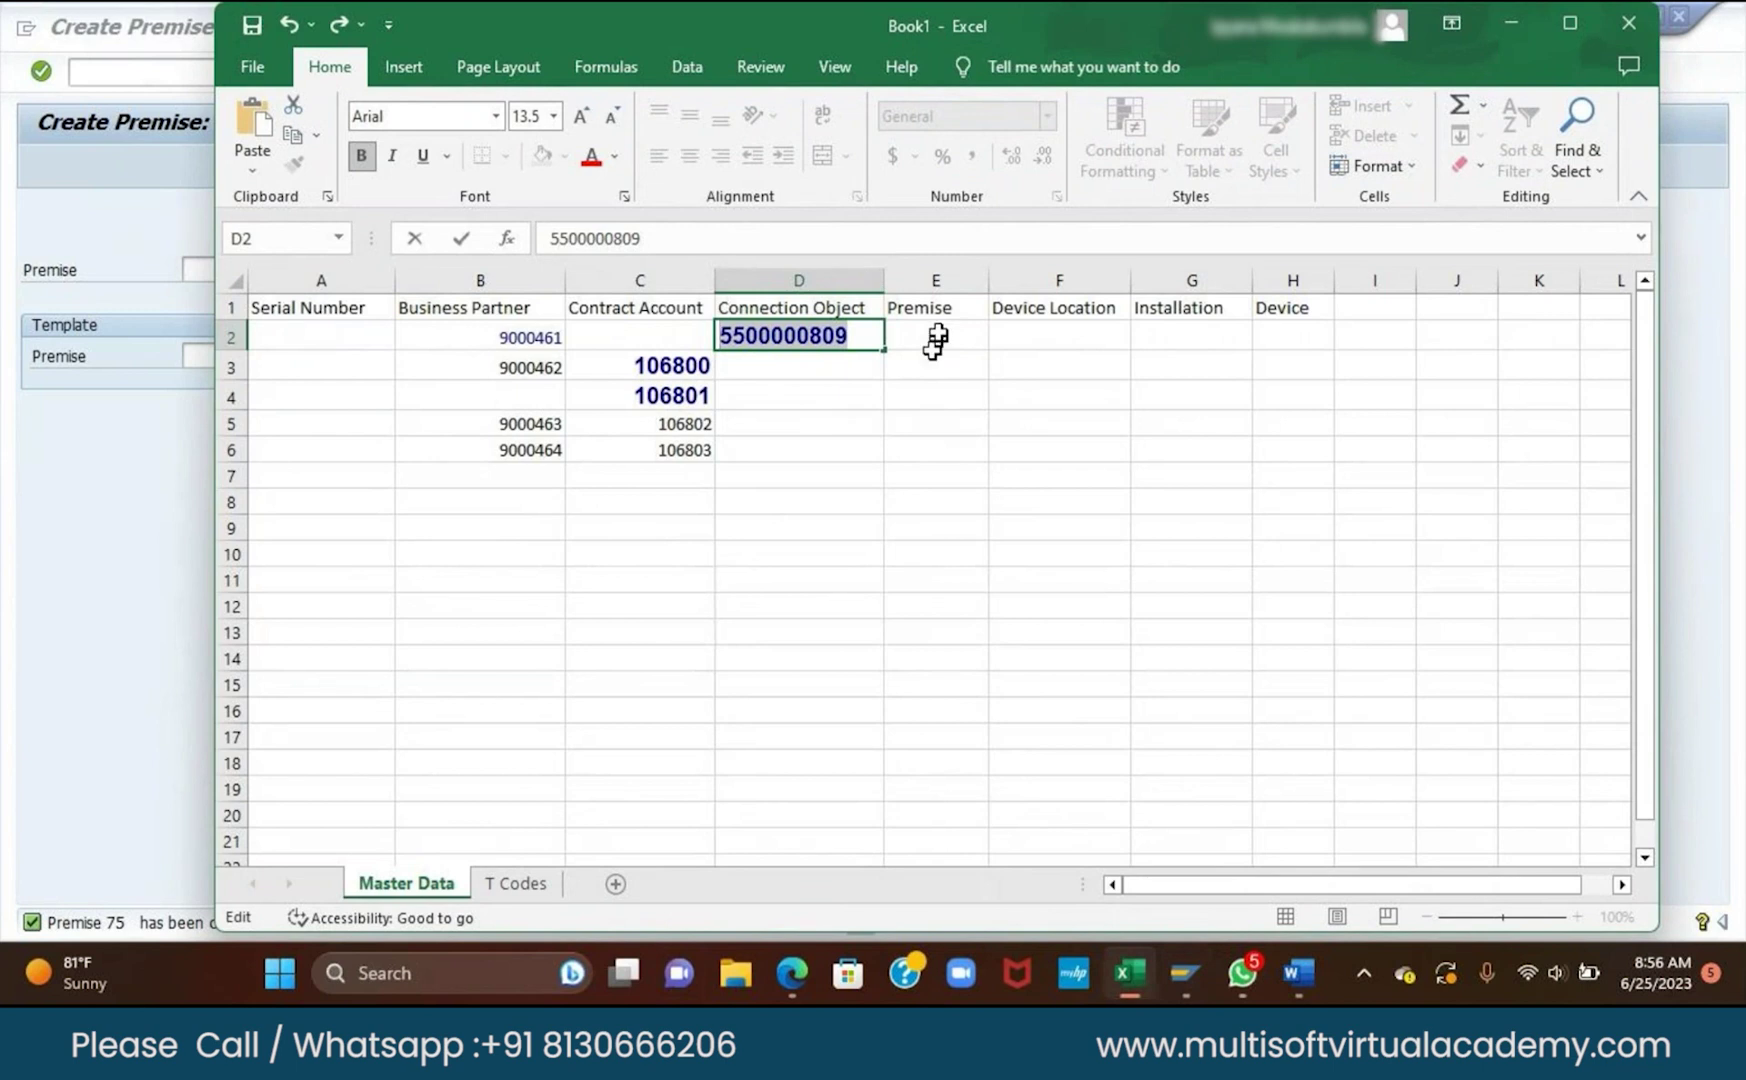
Type premise number 75 into cell E2, then return to SAP's Create Premise screen.
click(937, 335)
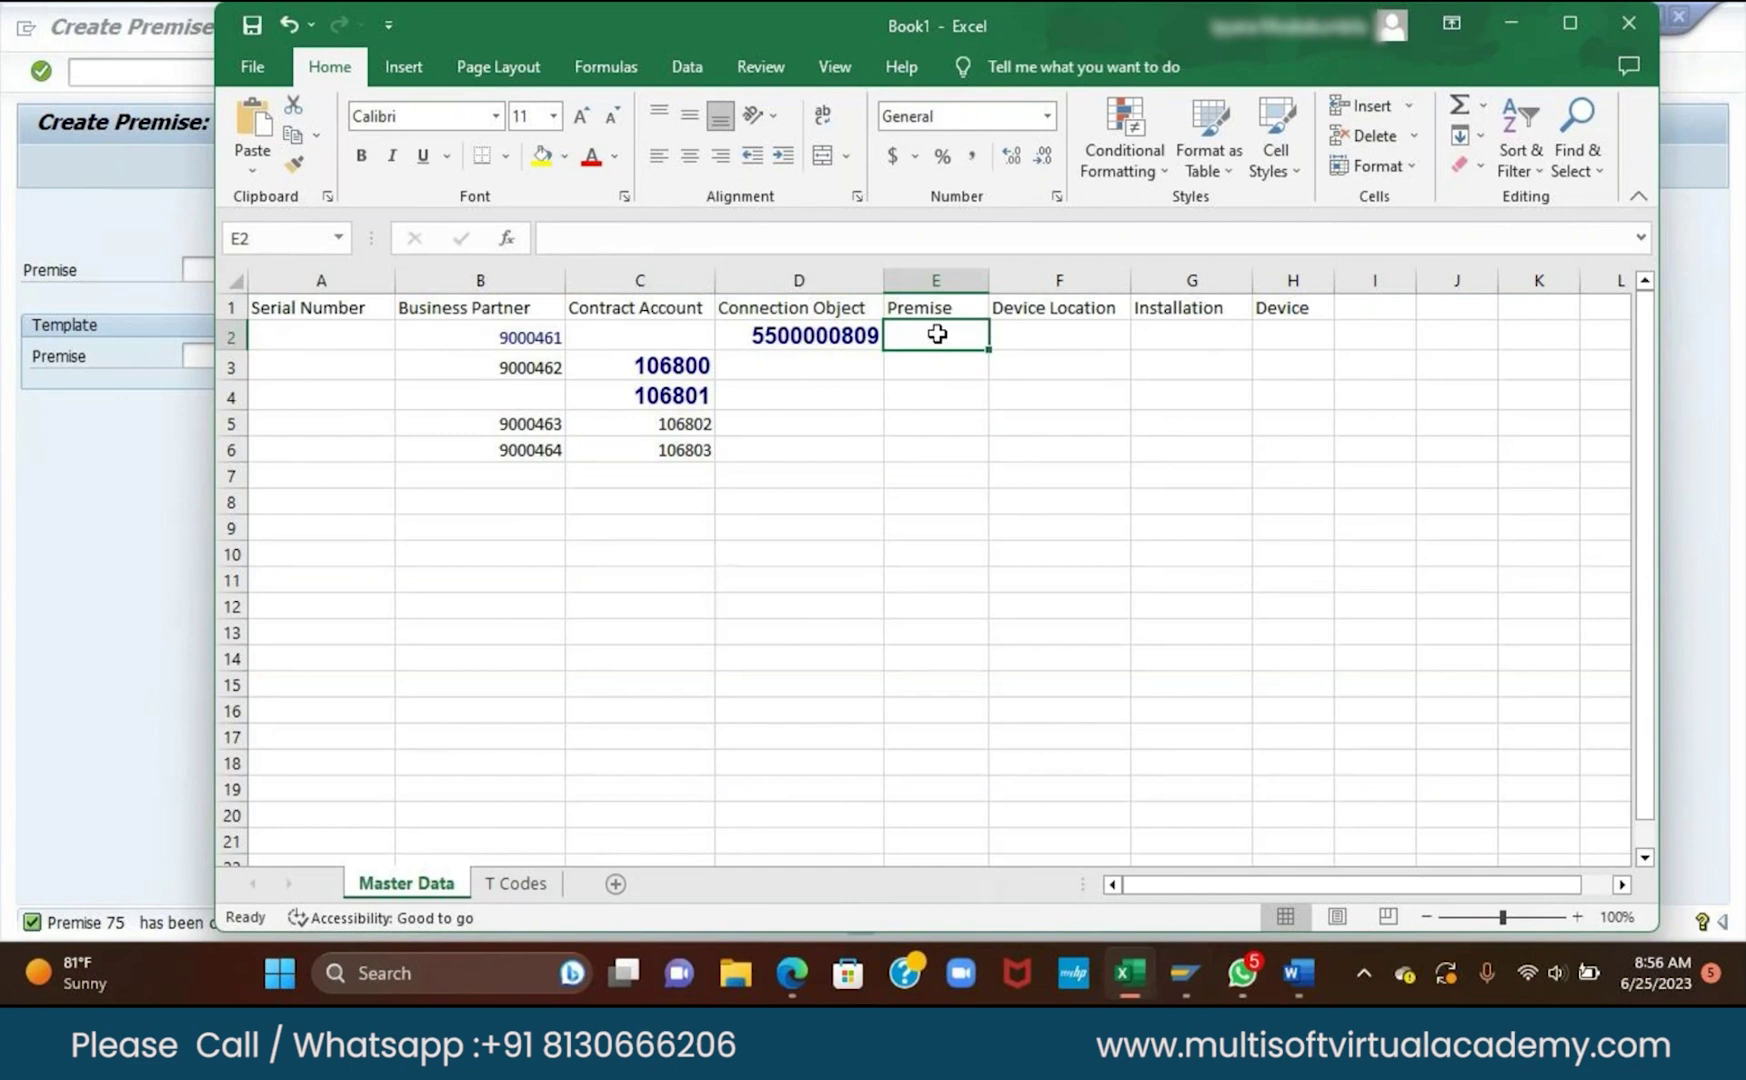
text(75)
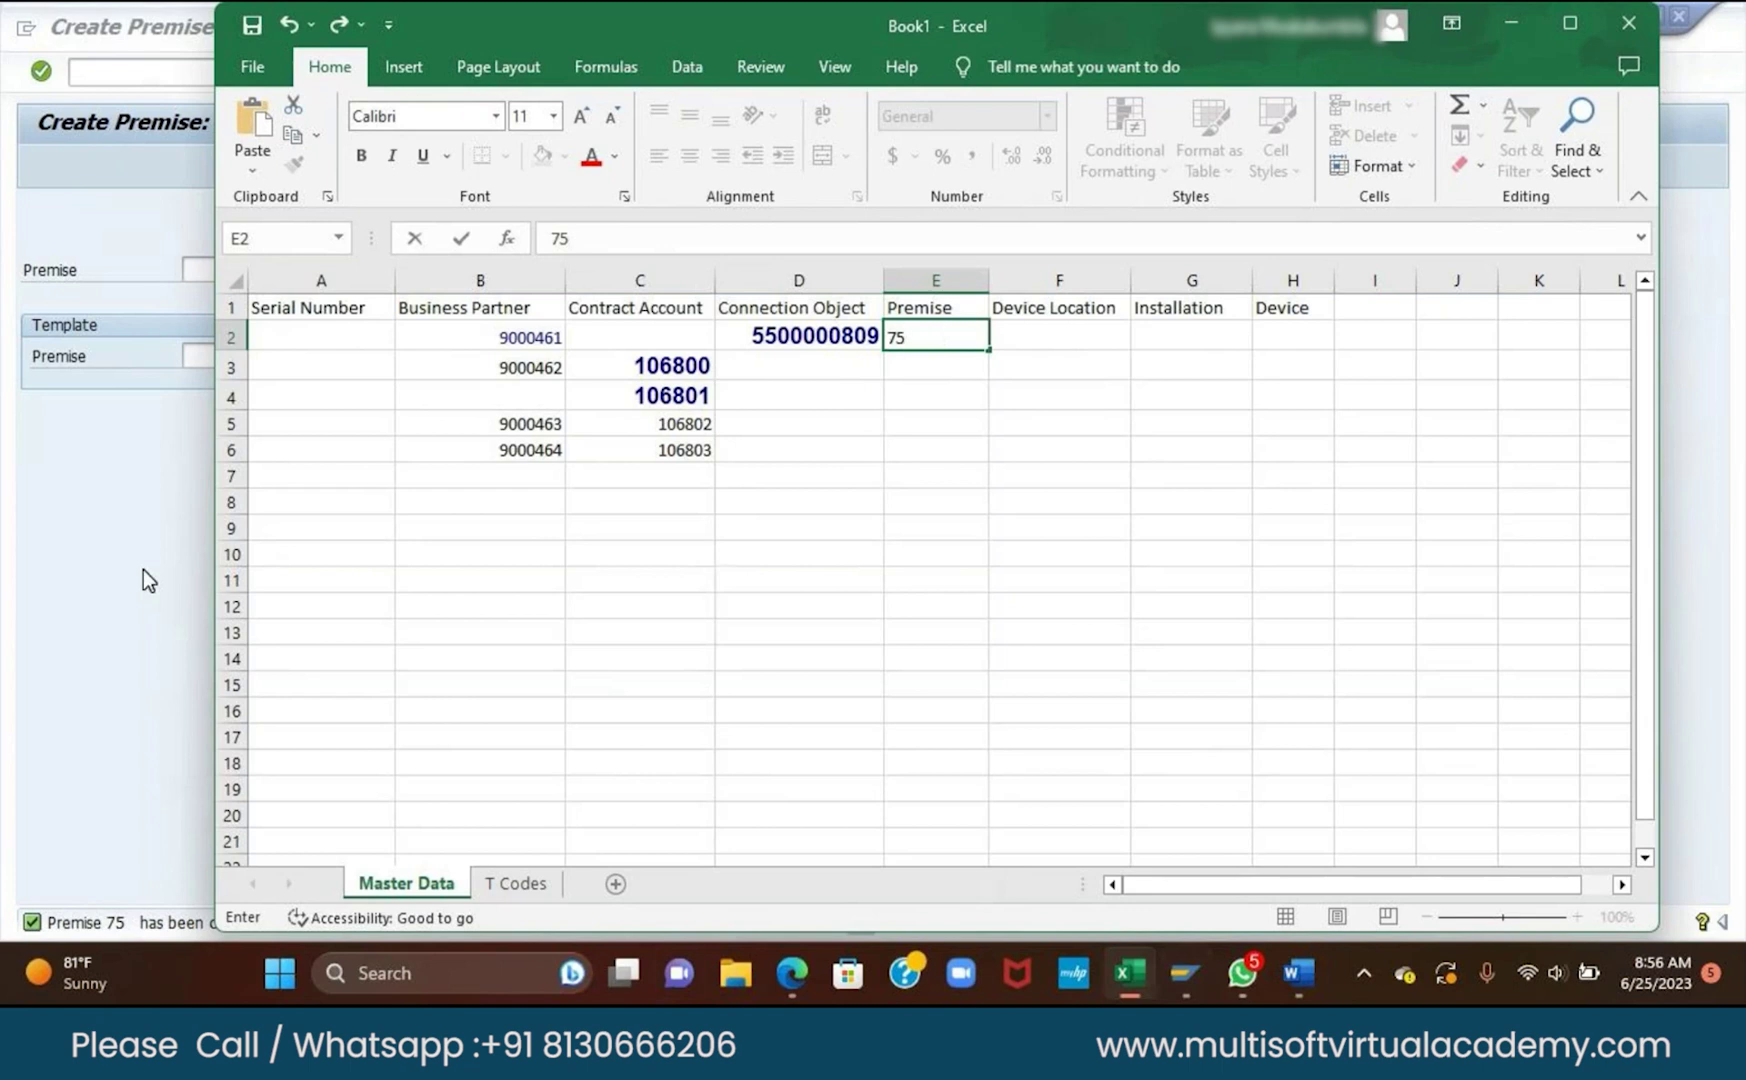
click(950, 345)
click(157, 509)
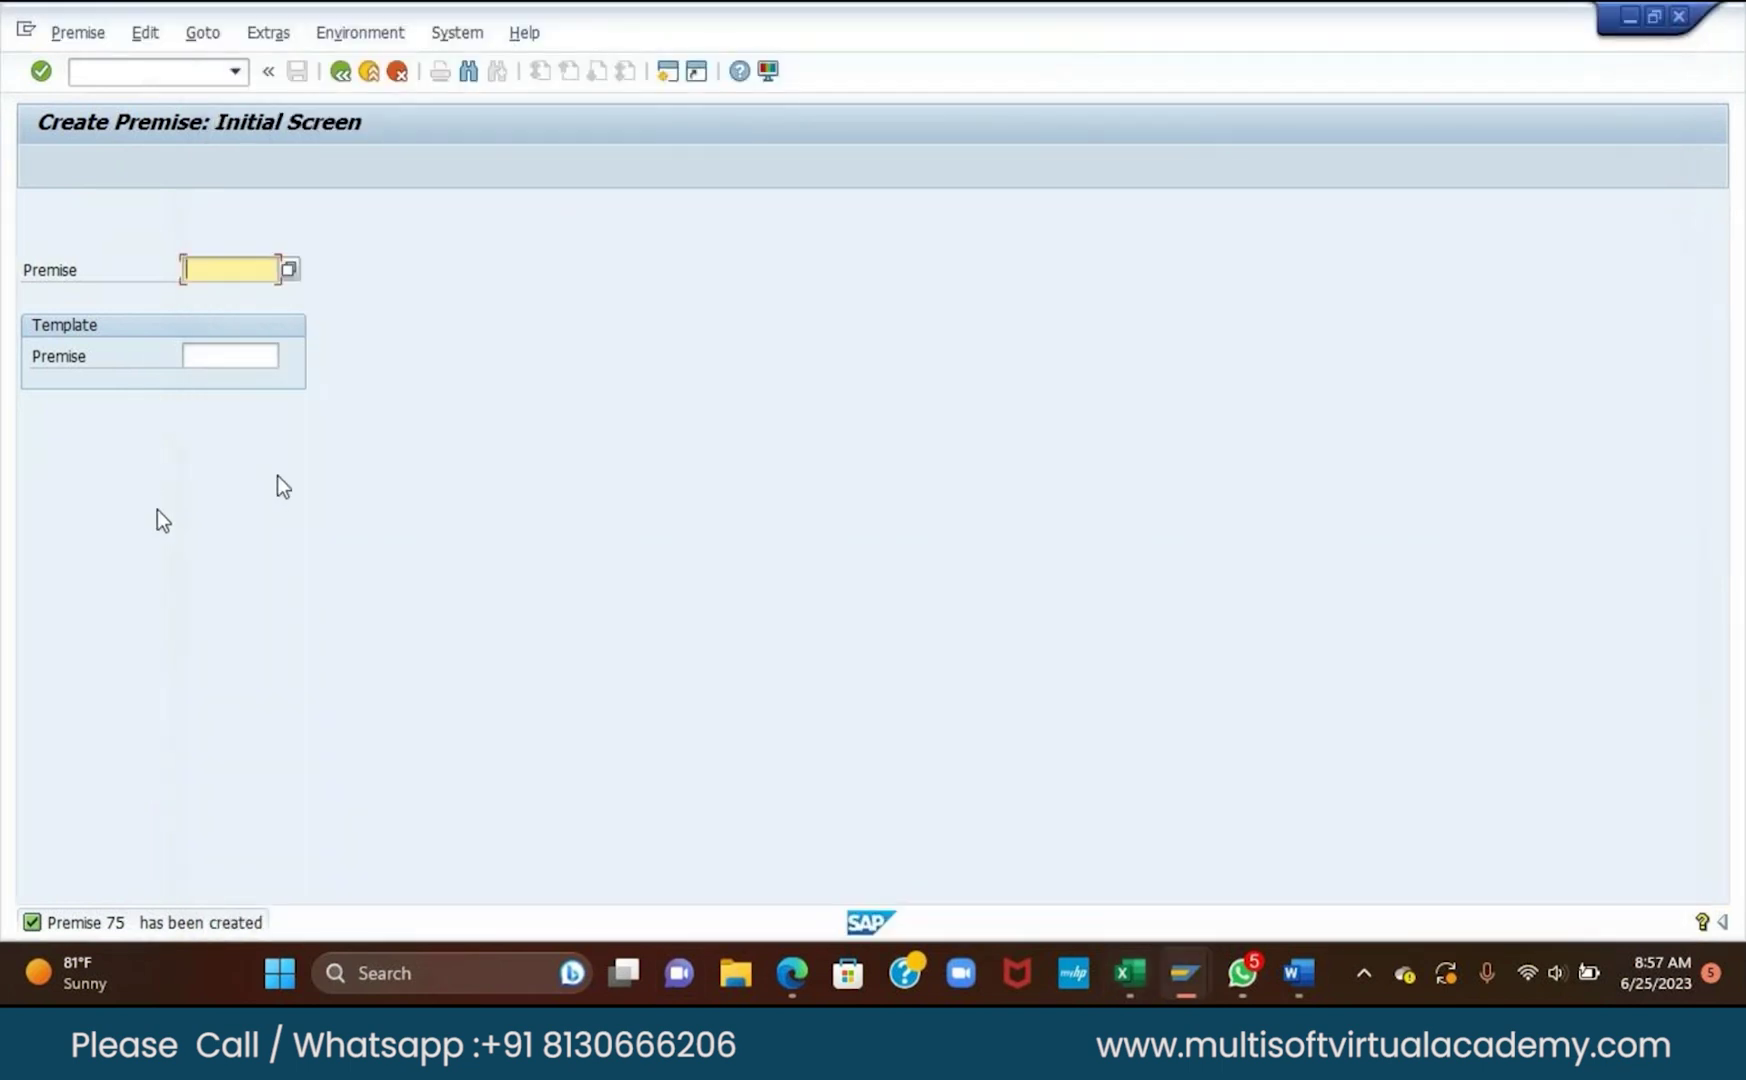
click(187, 72)
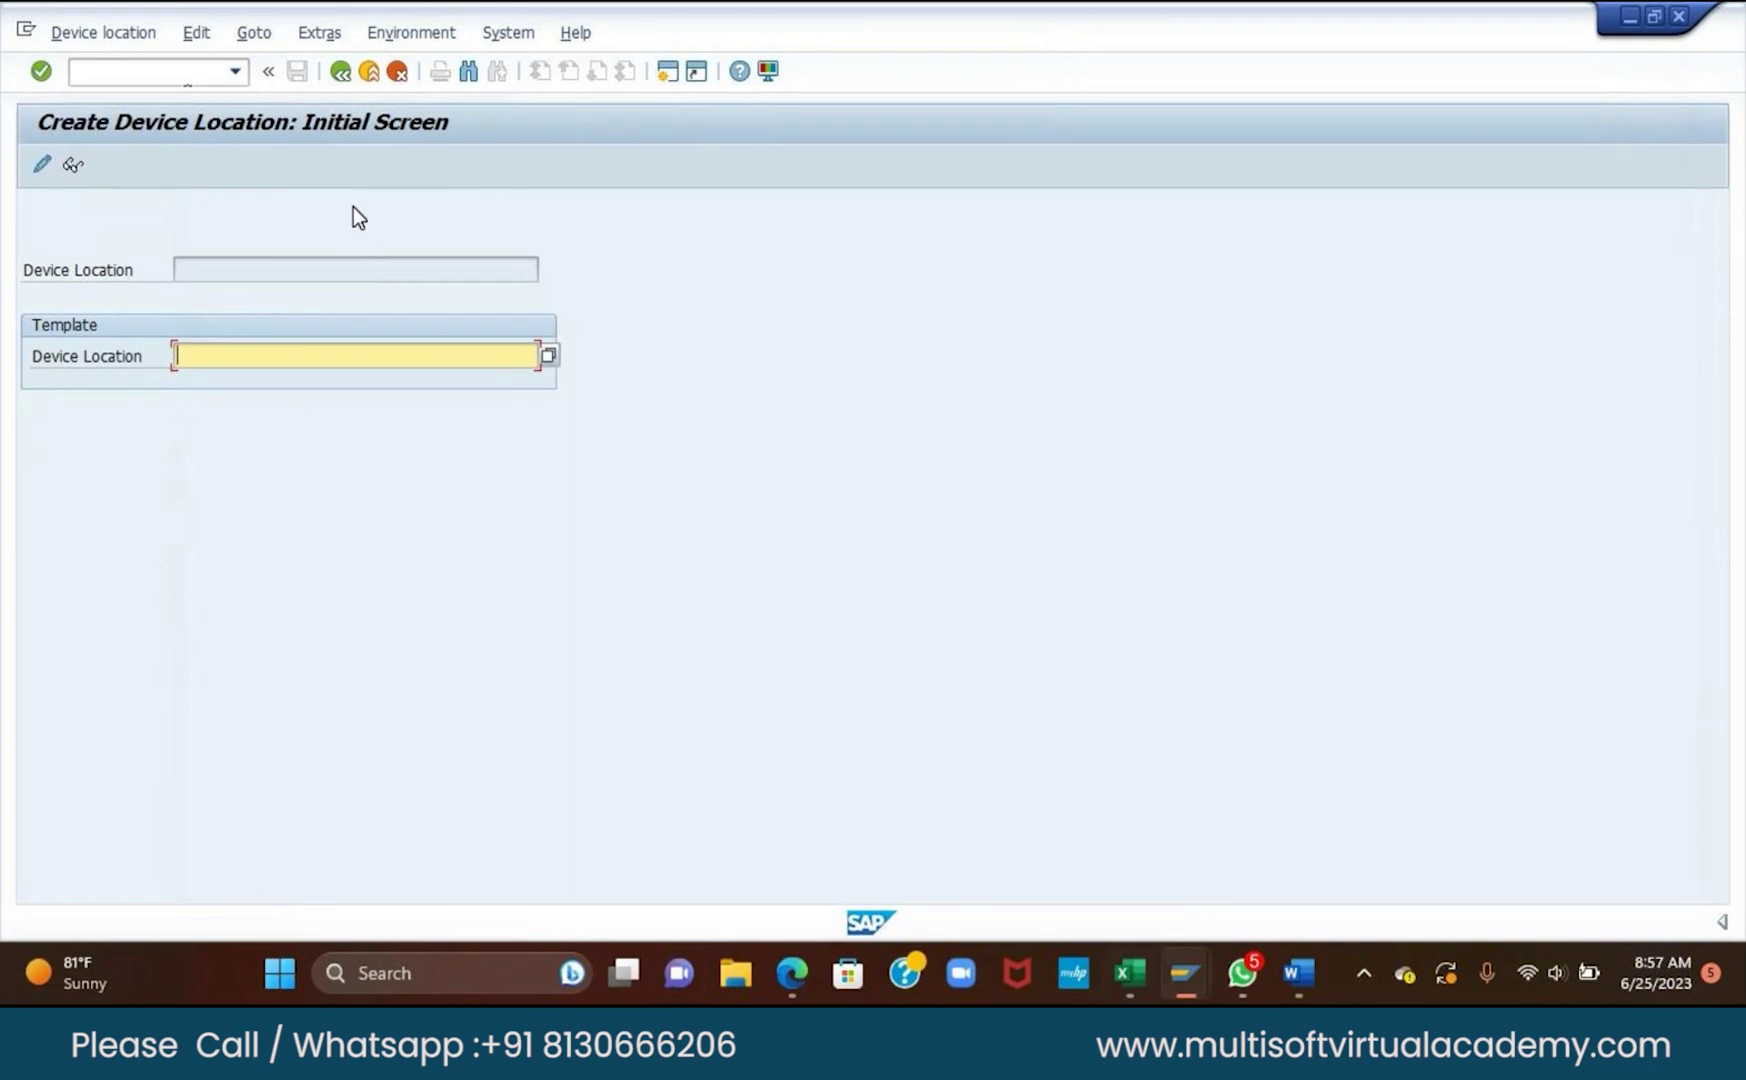
key(Return)
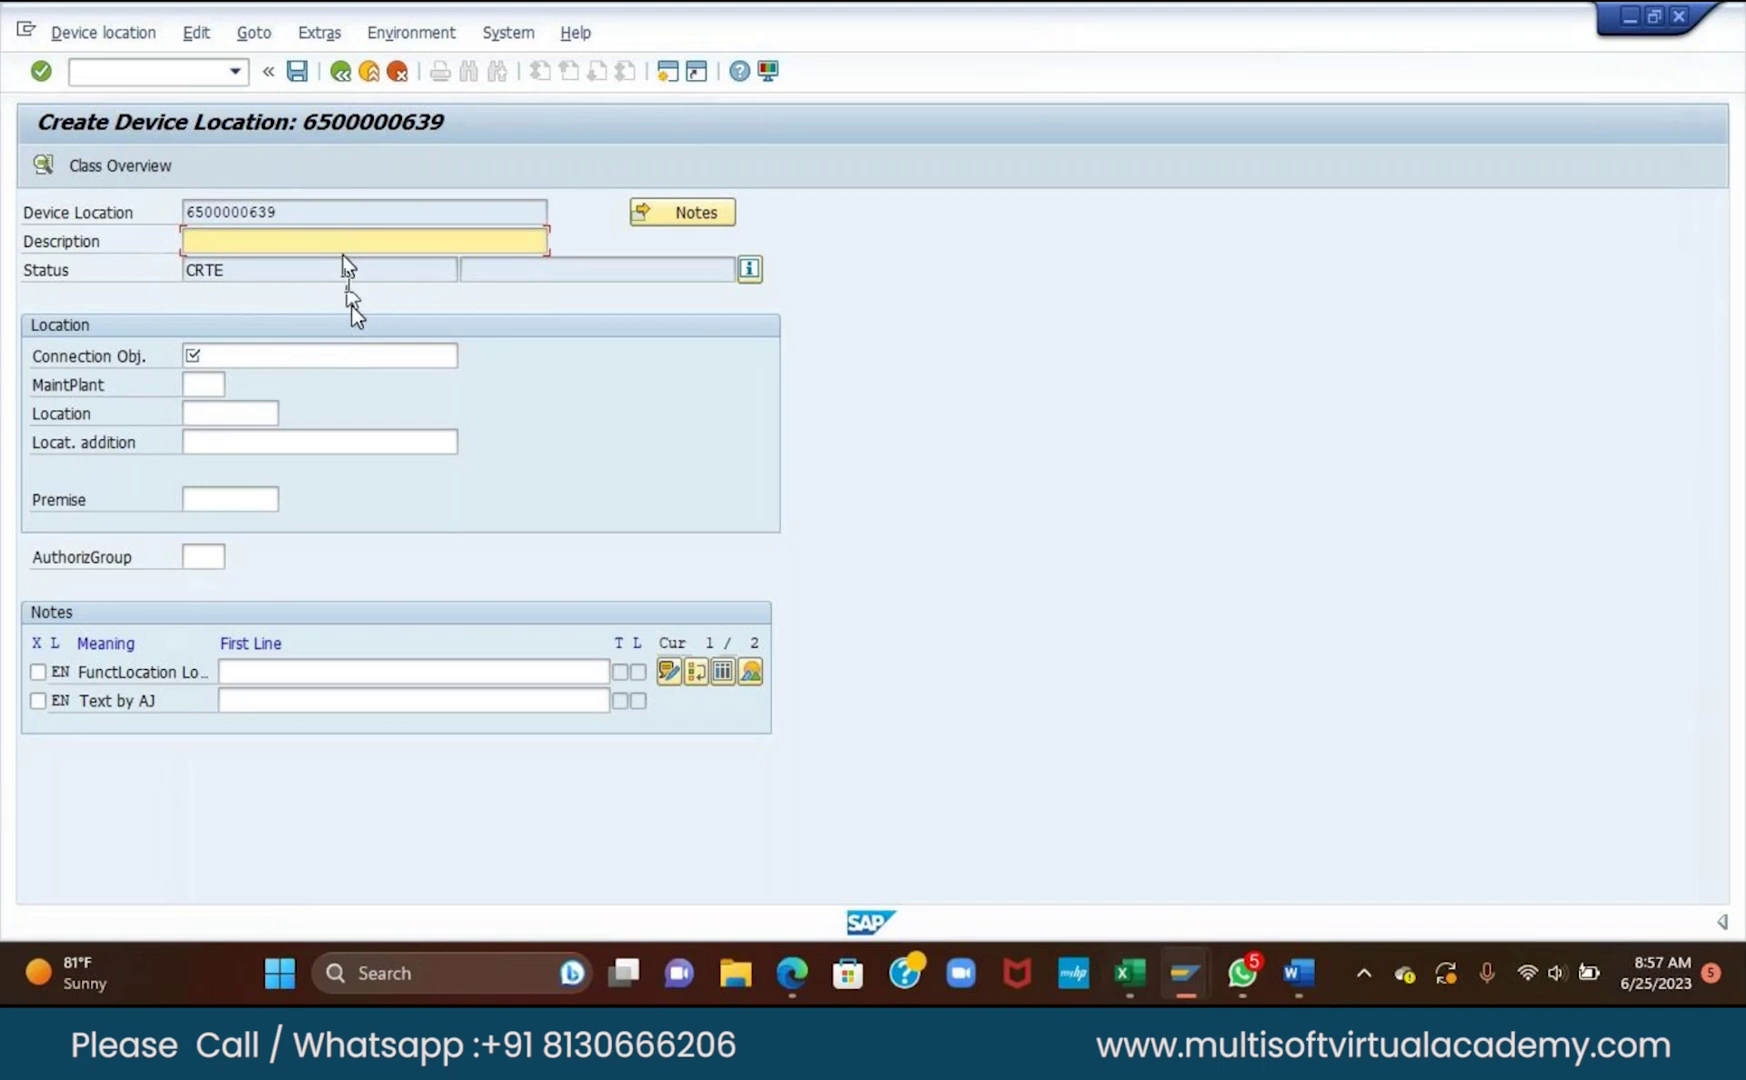
click(336, 352)
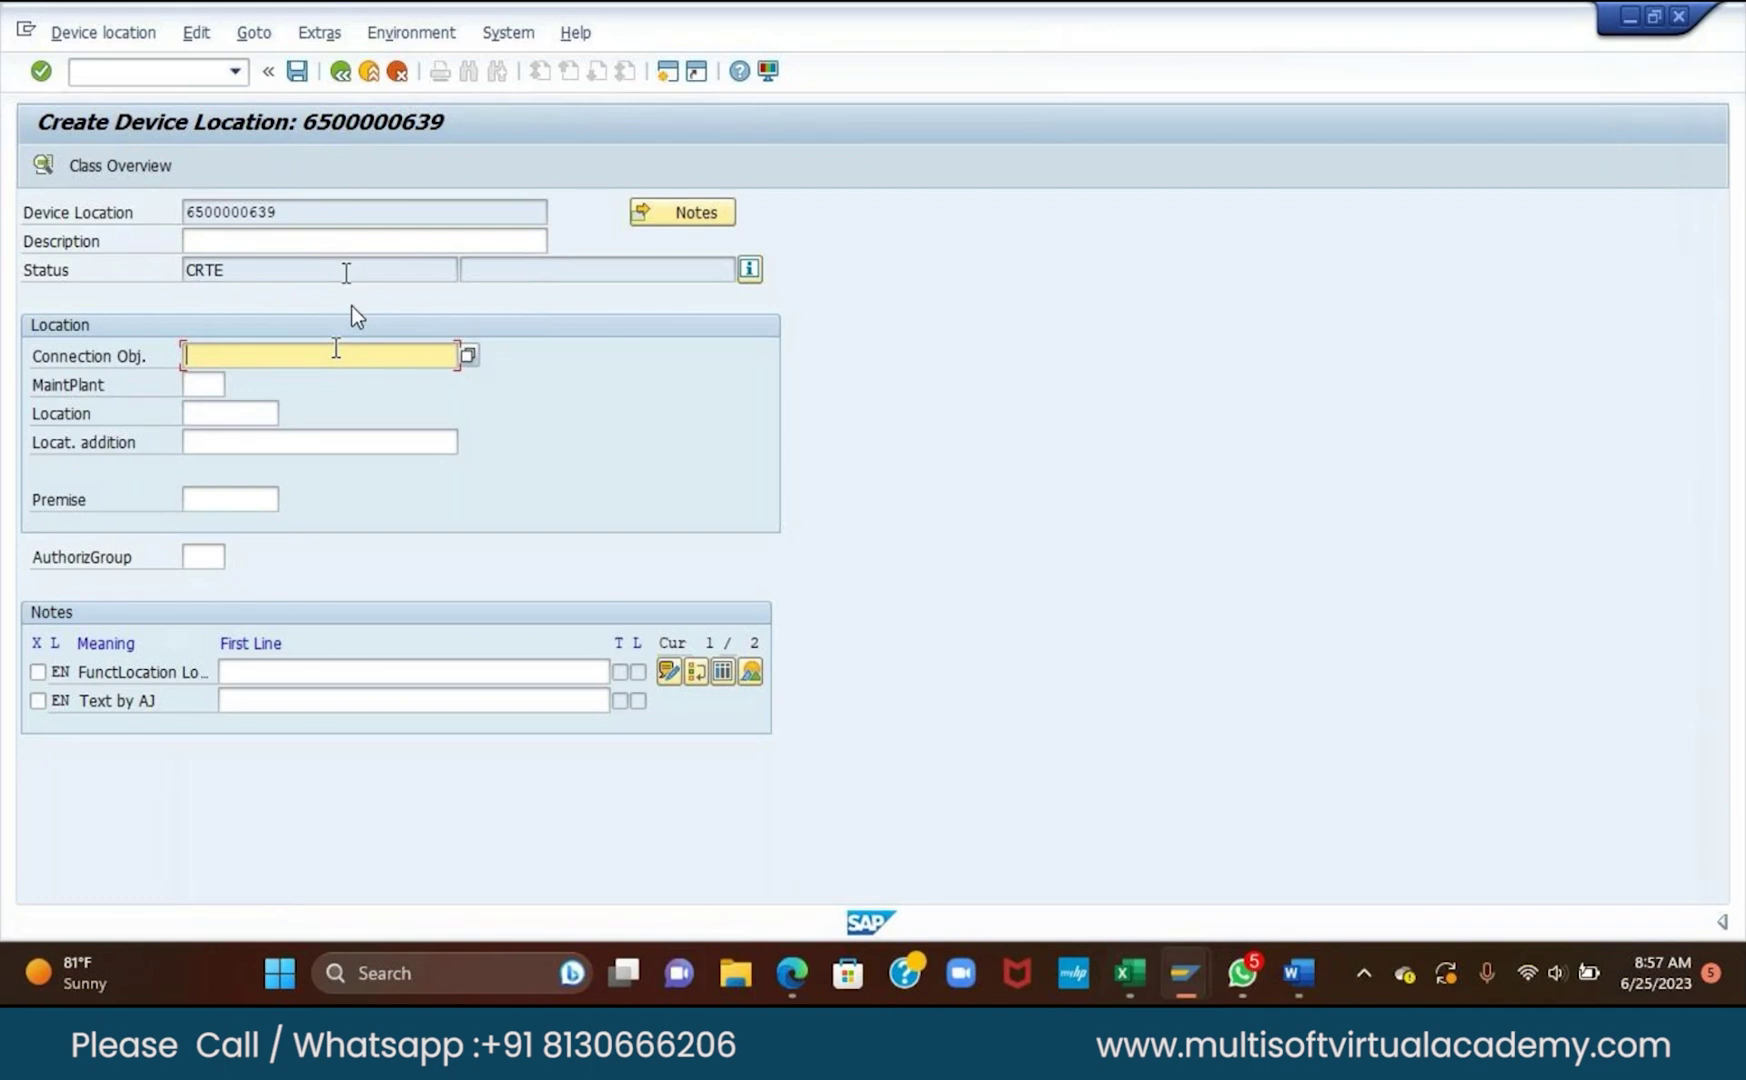
key(ctrl+v)
click(297, 71)
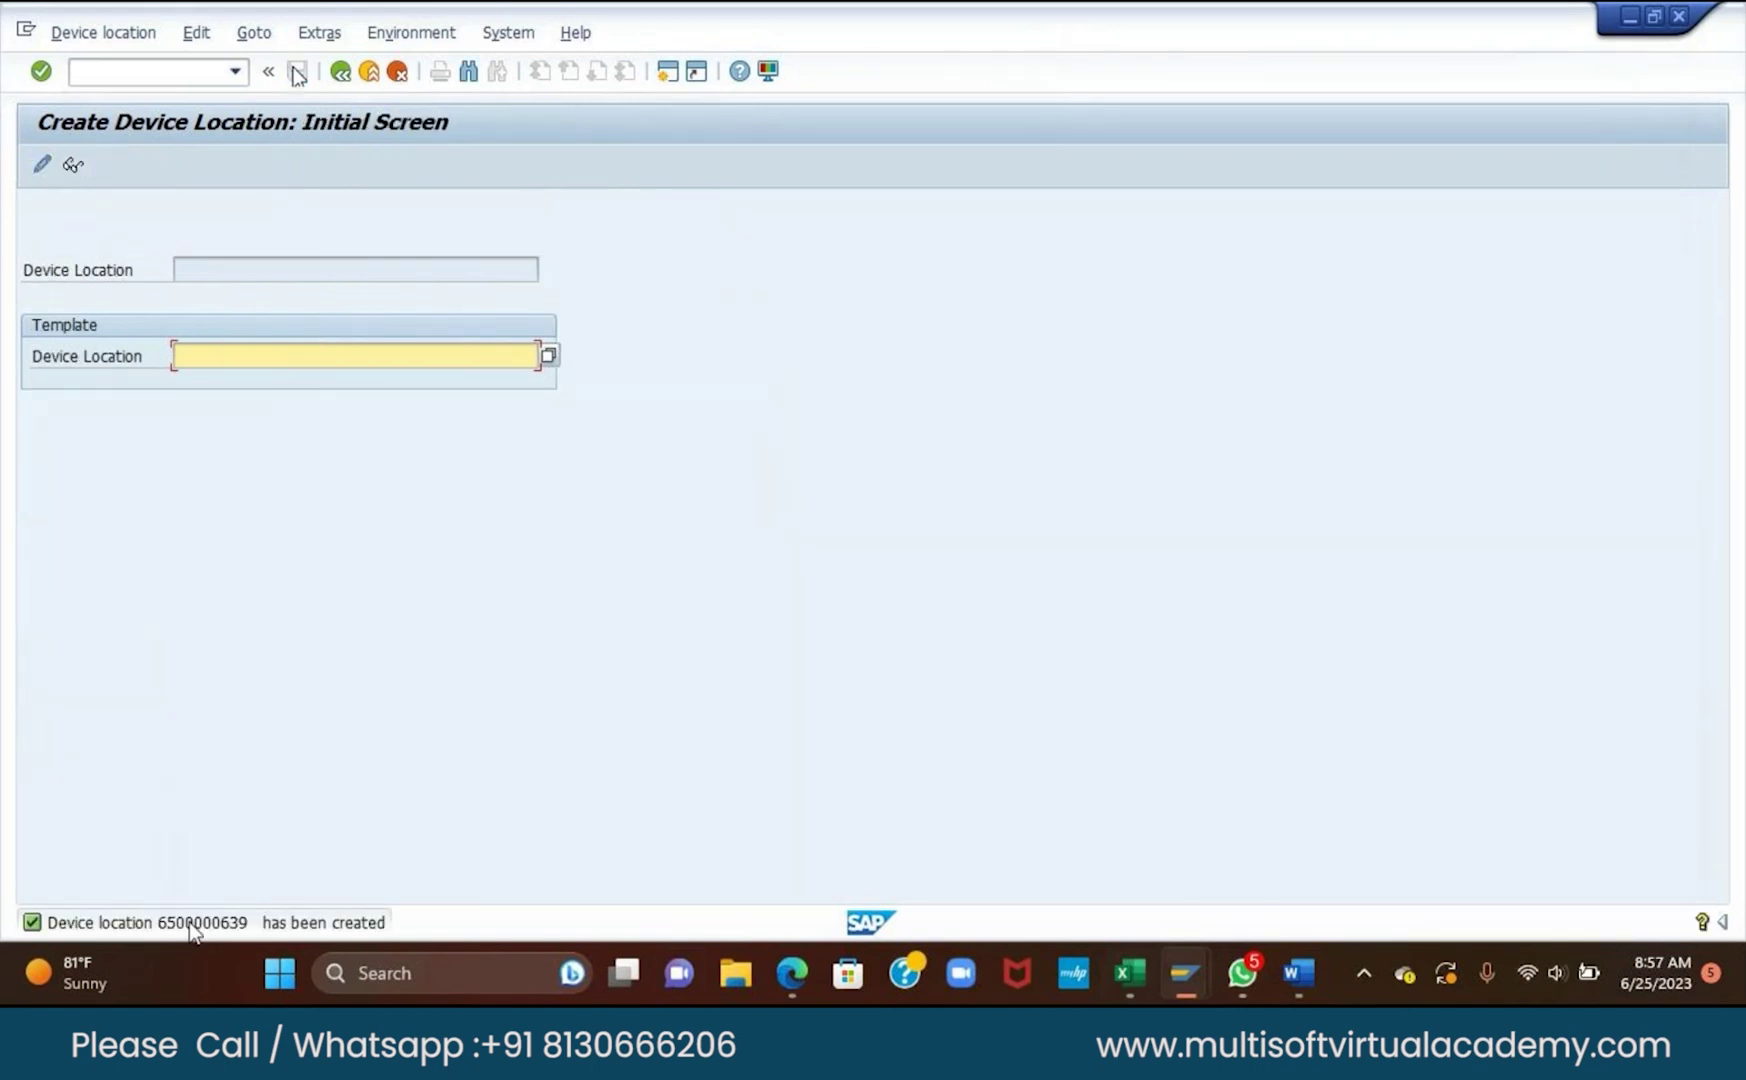
click(243, 922)
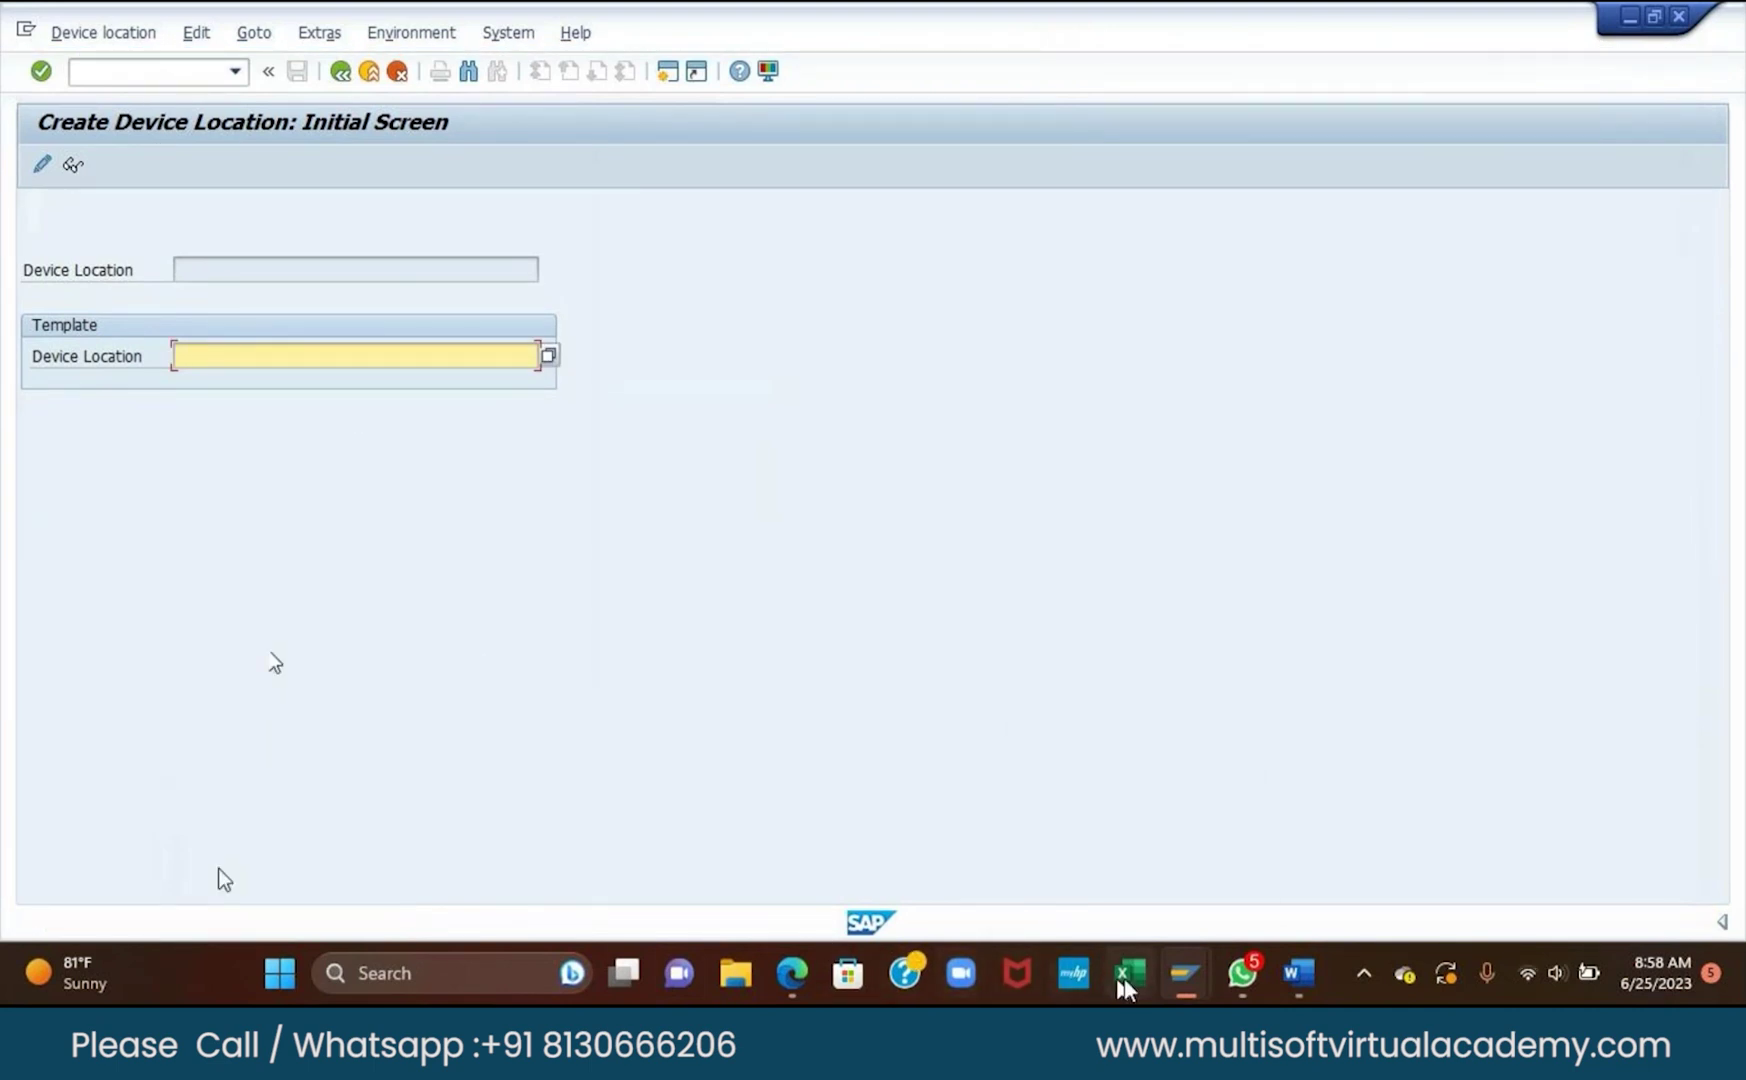
Bring the Book1 Master Data sheet to the front and start editing cell D3.
mouse_move(1123, 977)
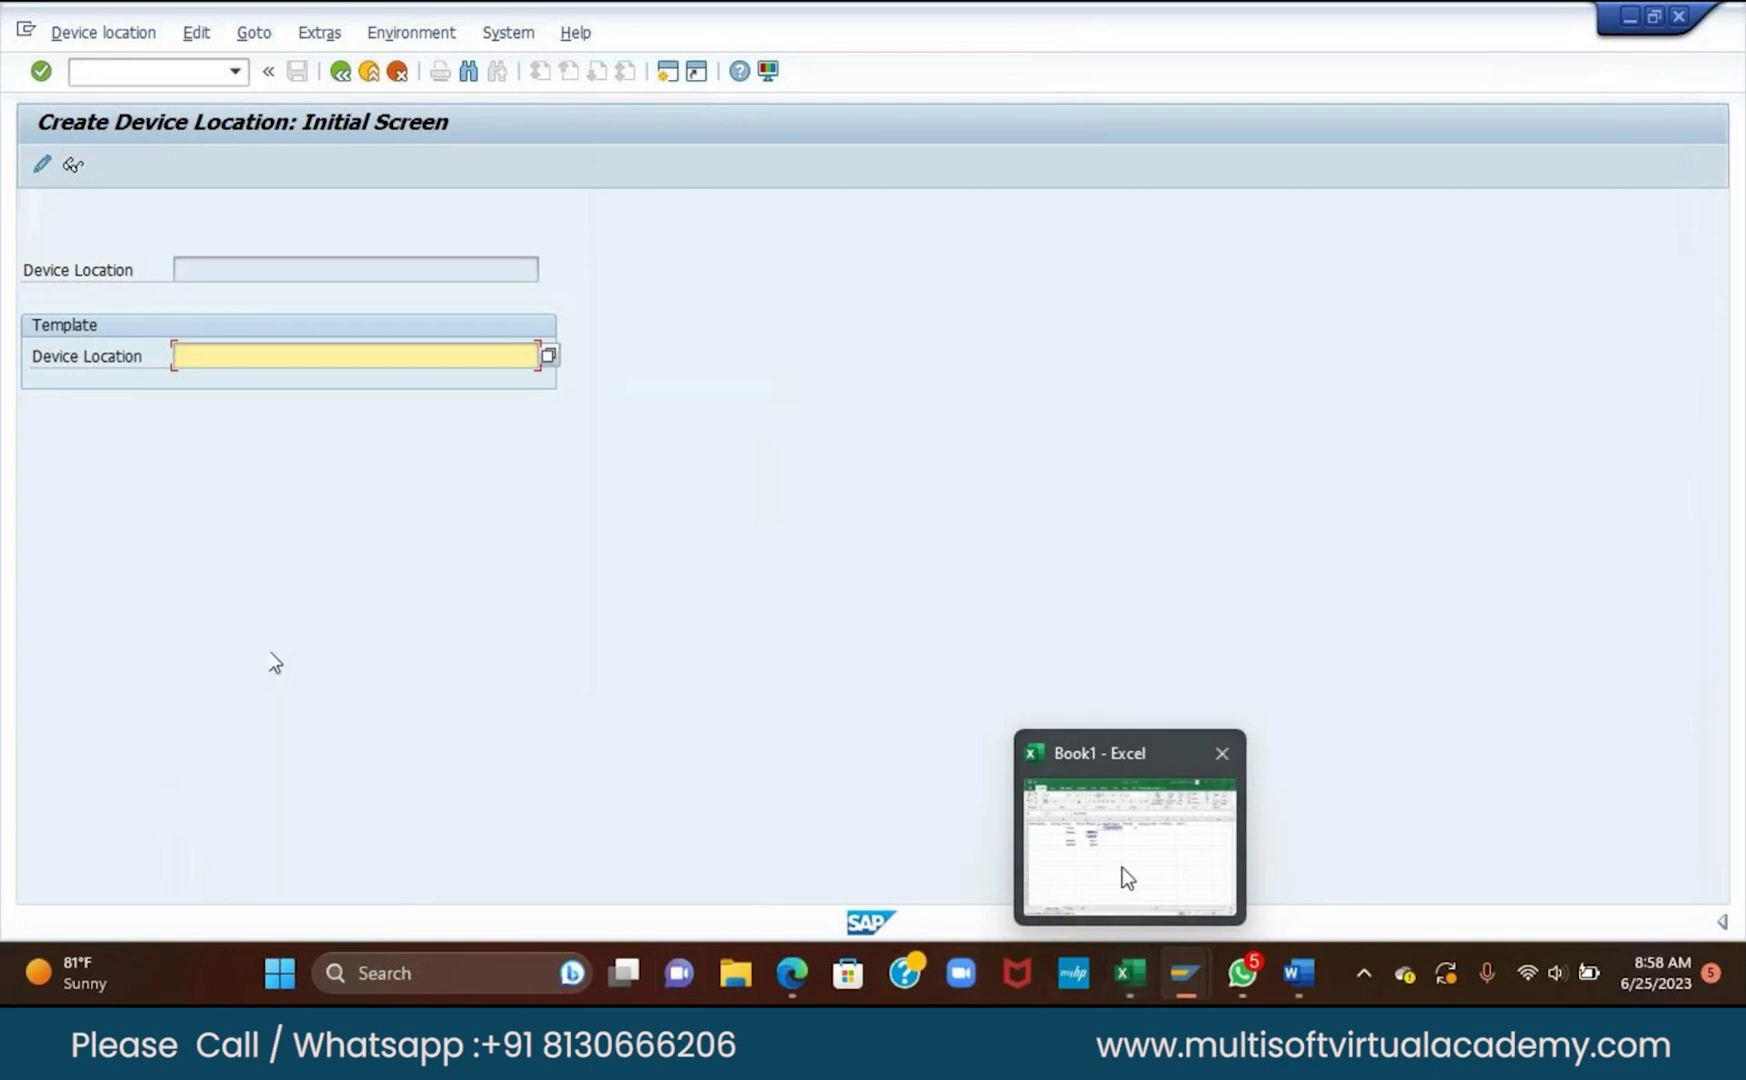
mouse_move(1123, 868)
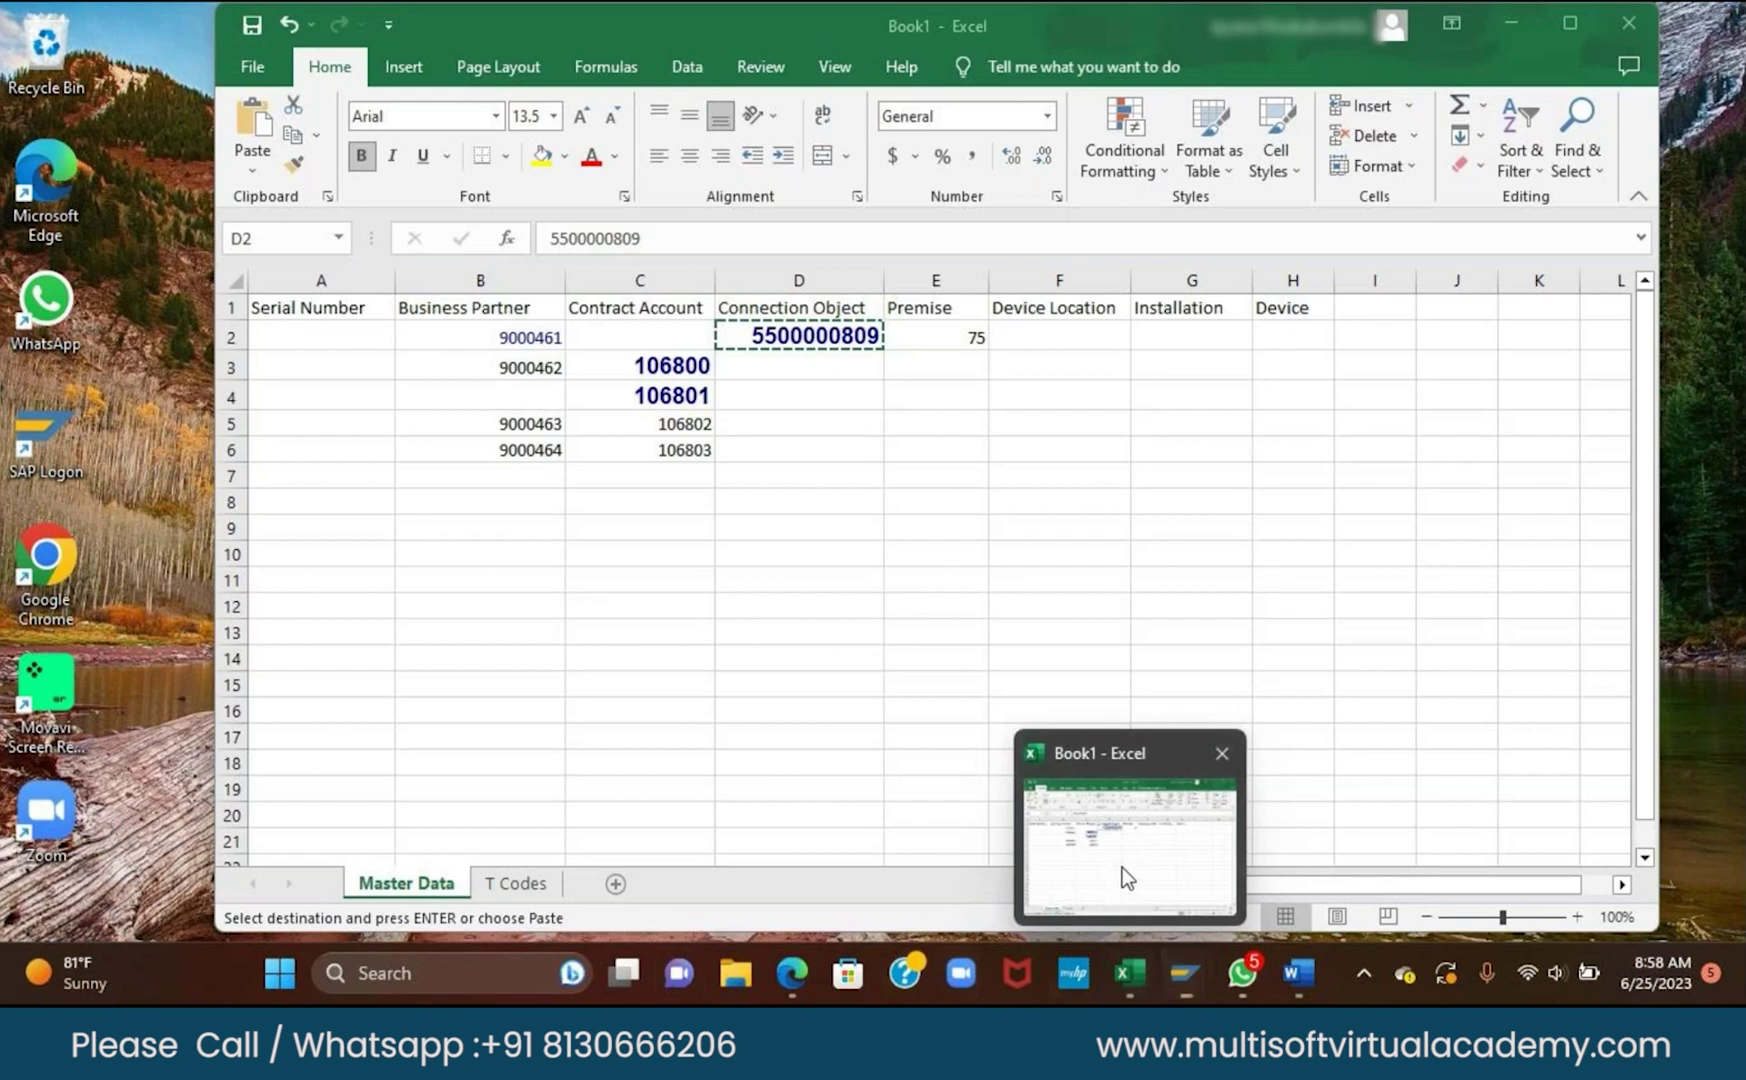
click(1123, 868)
click(796, 378)
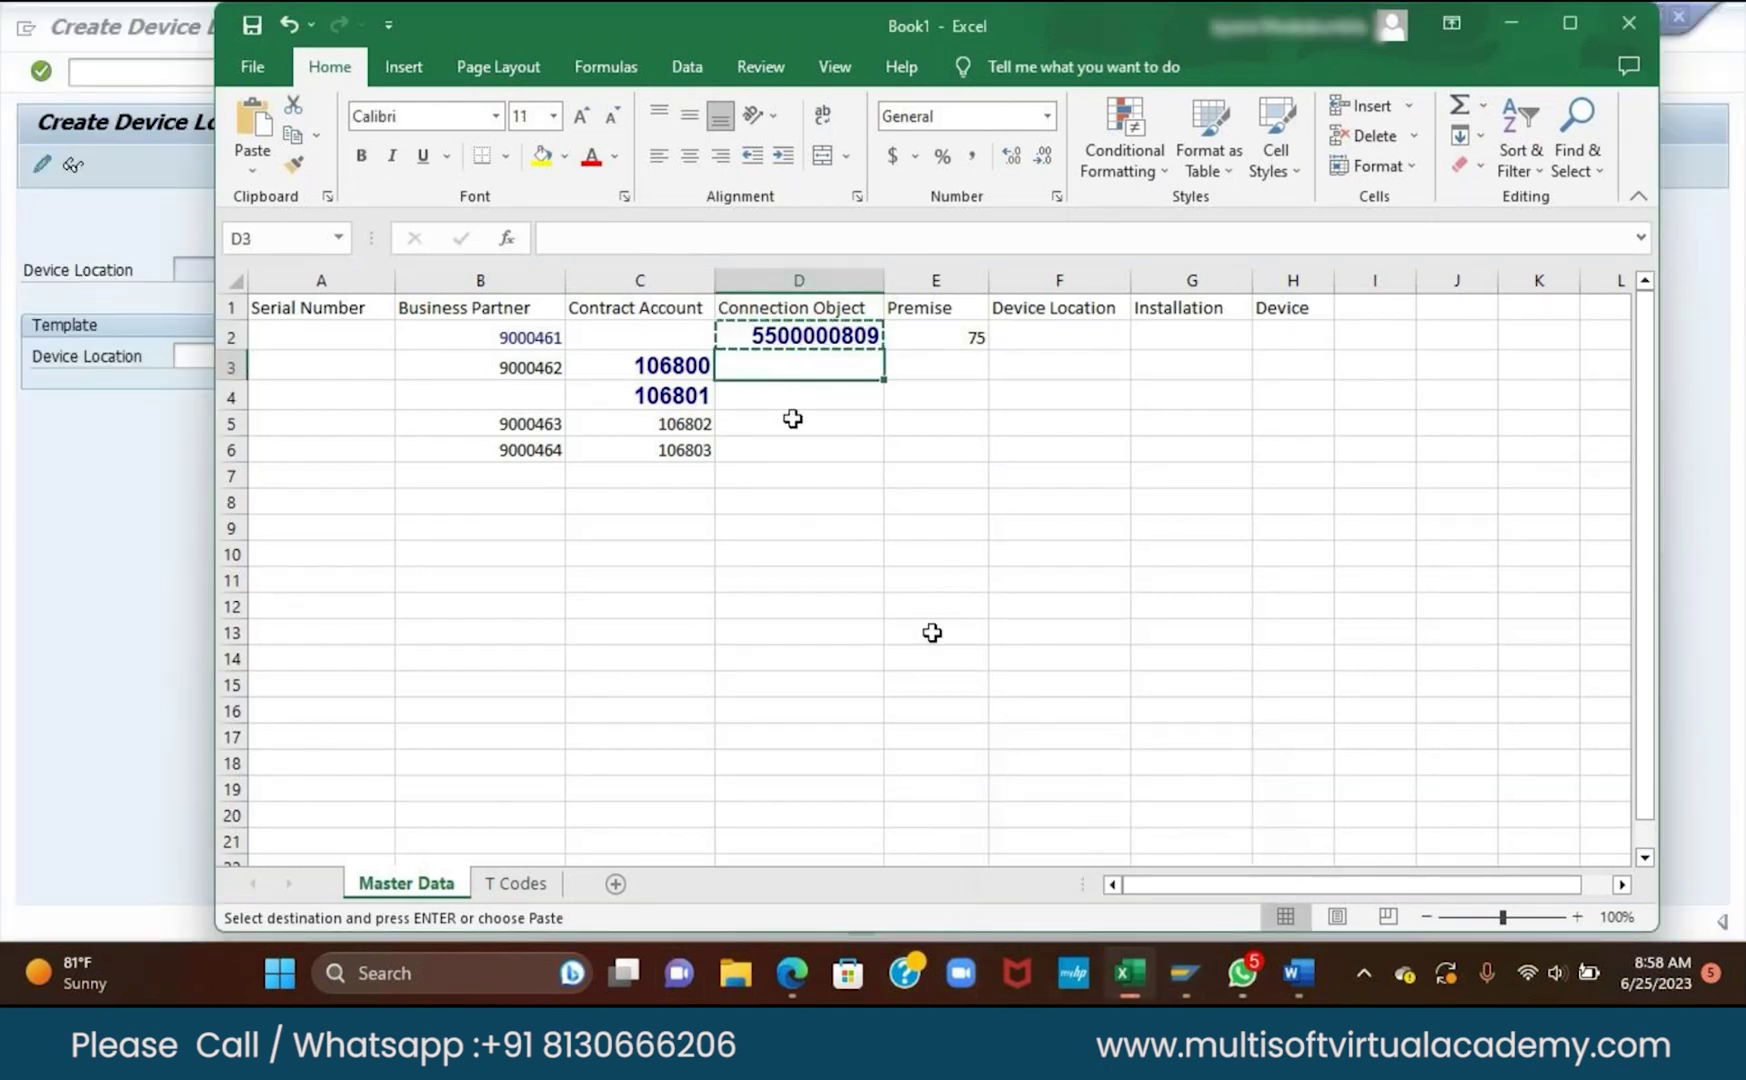
double_click(808, 362)
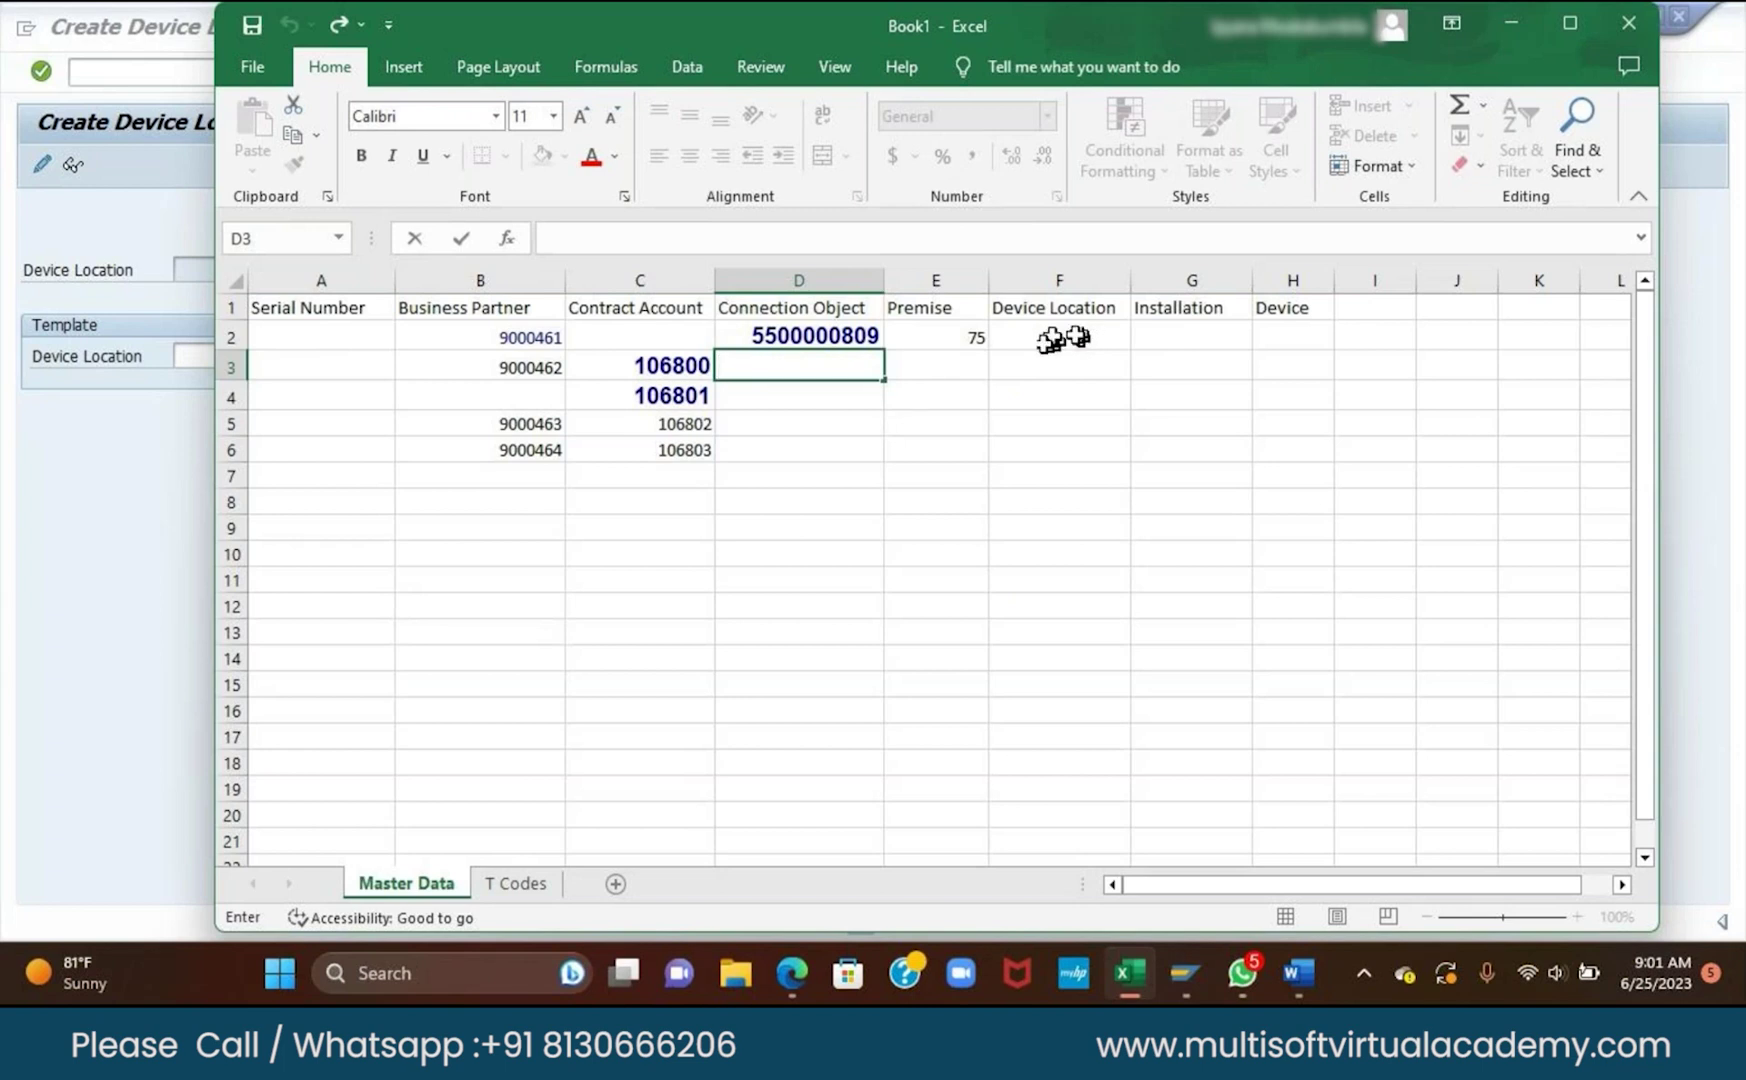
click(135, 458)
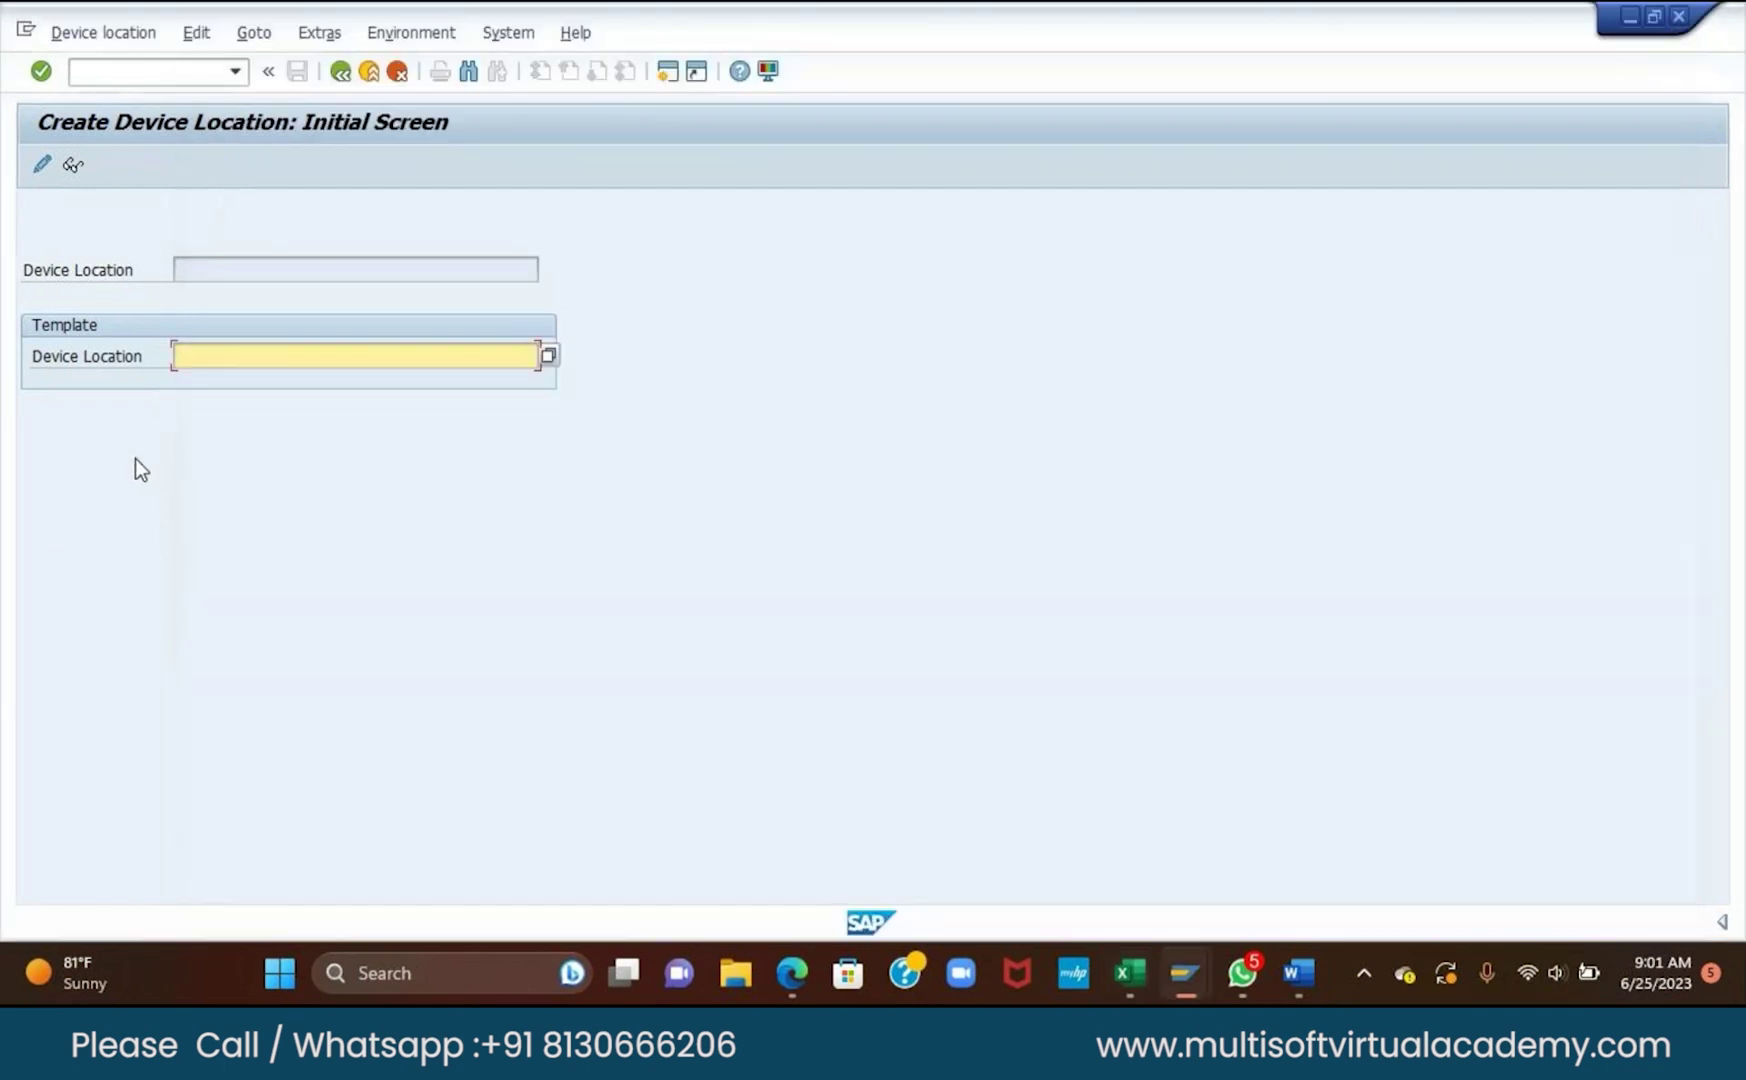
click(42, 168)
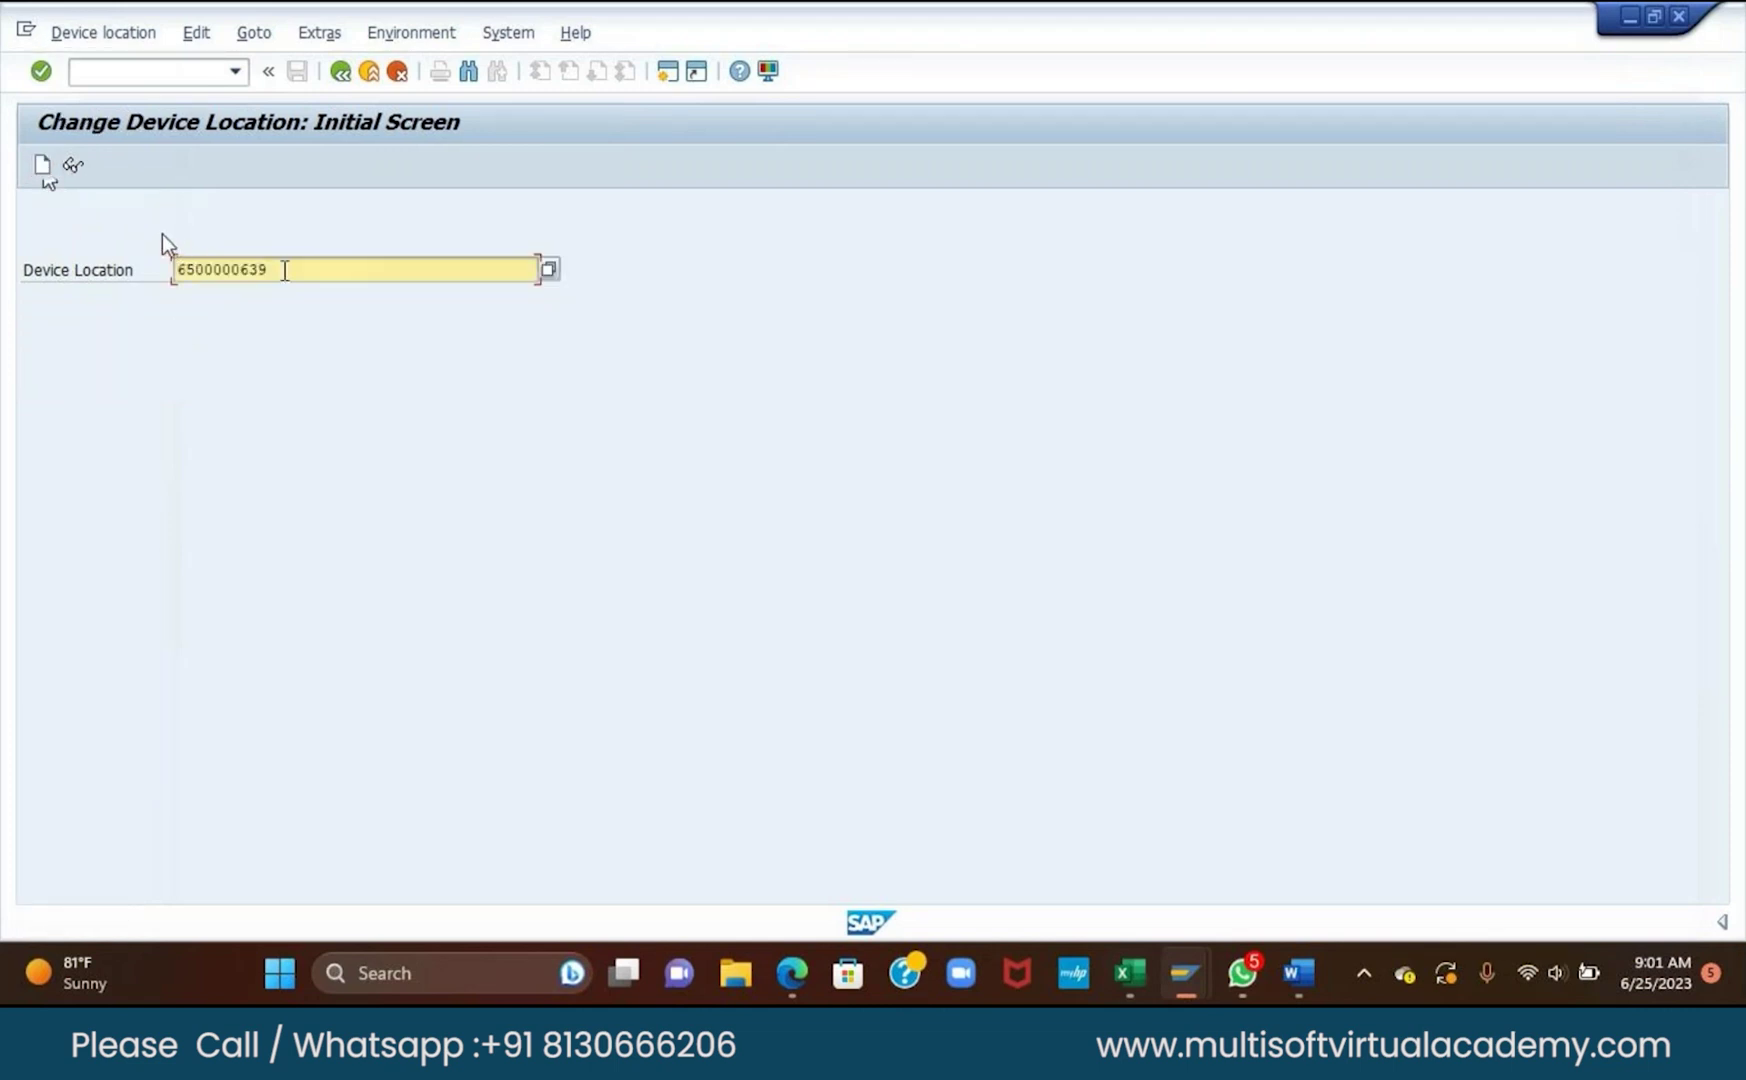
drag(274, 268, 176, 269)
key(ctrl+c)
mouse_move(1130, 972)
click(1143, 863)
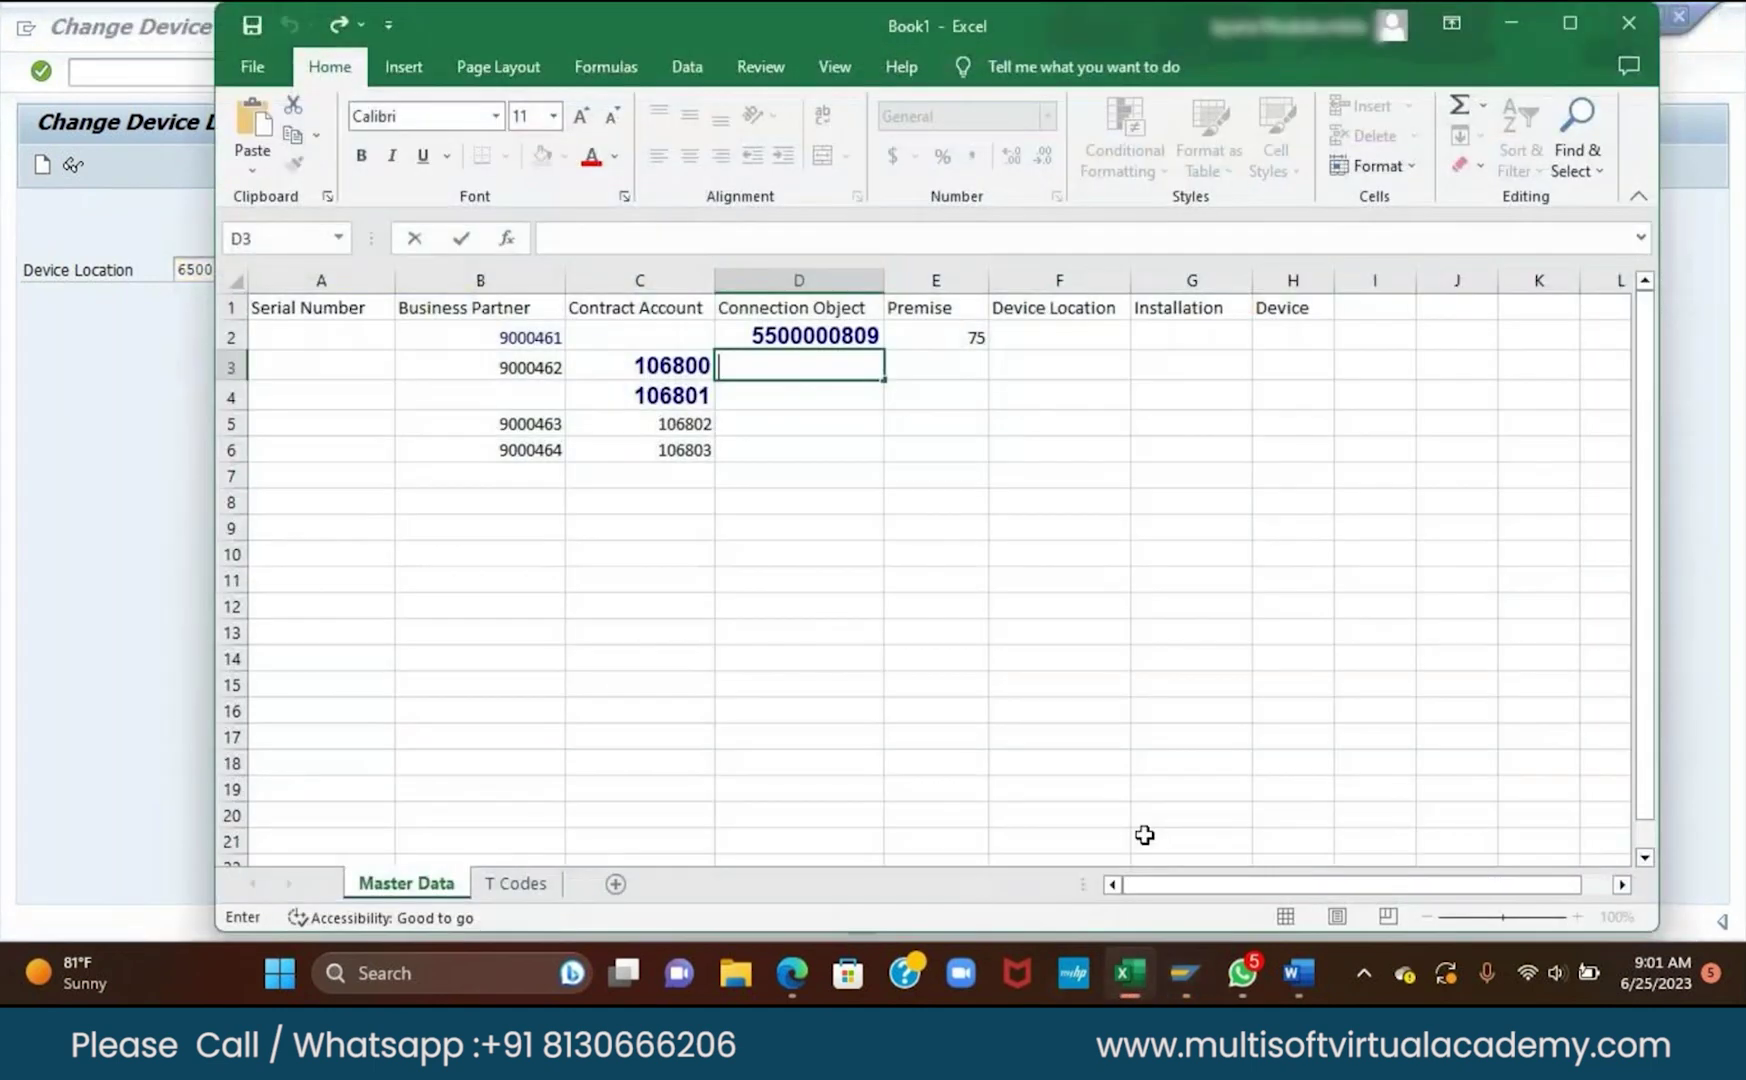
click(1050, 334)
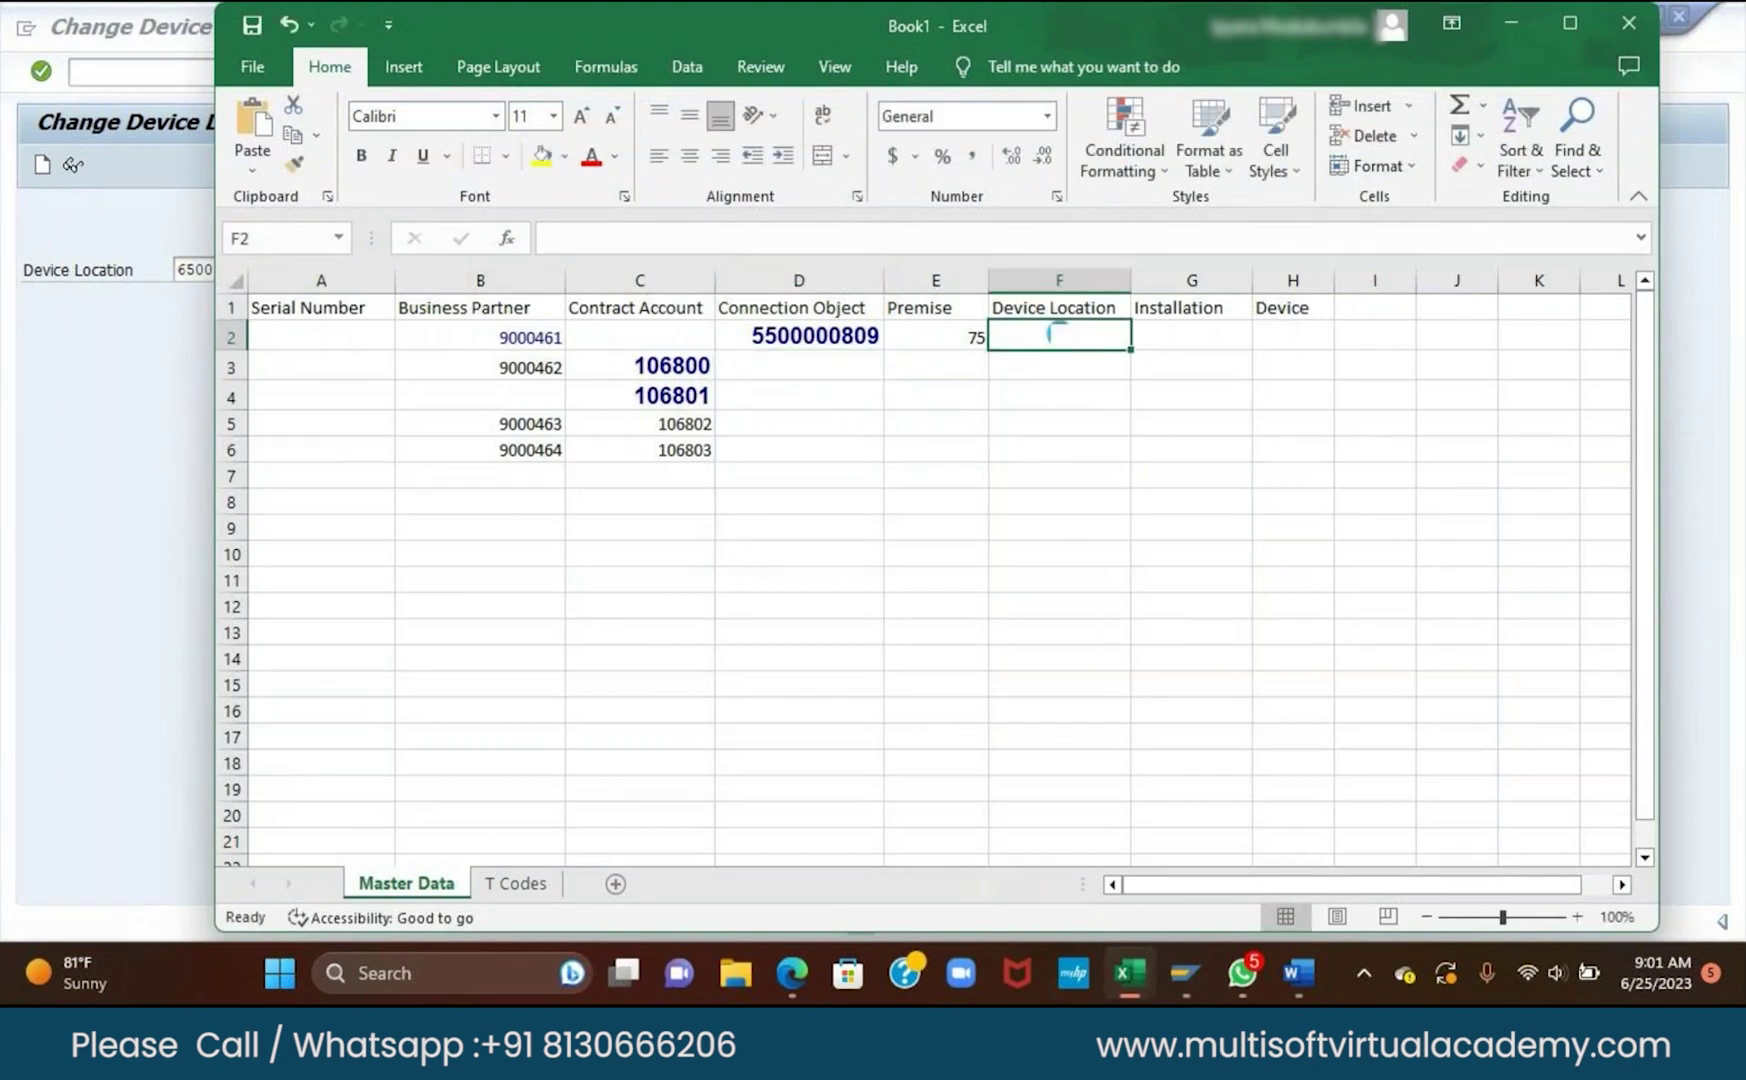
key(ctrl+v)
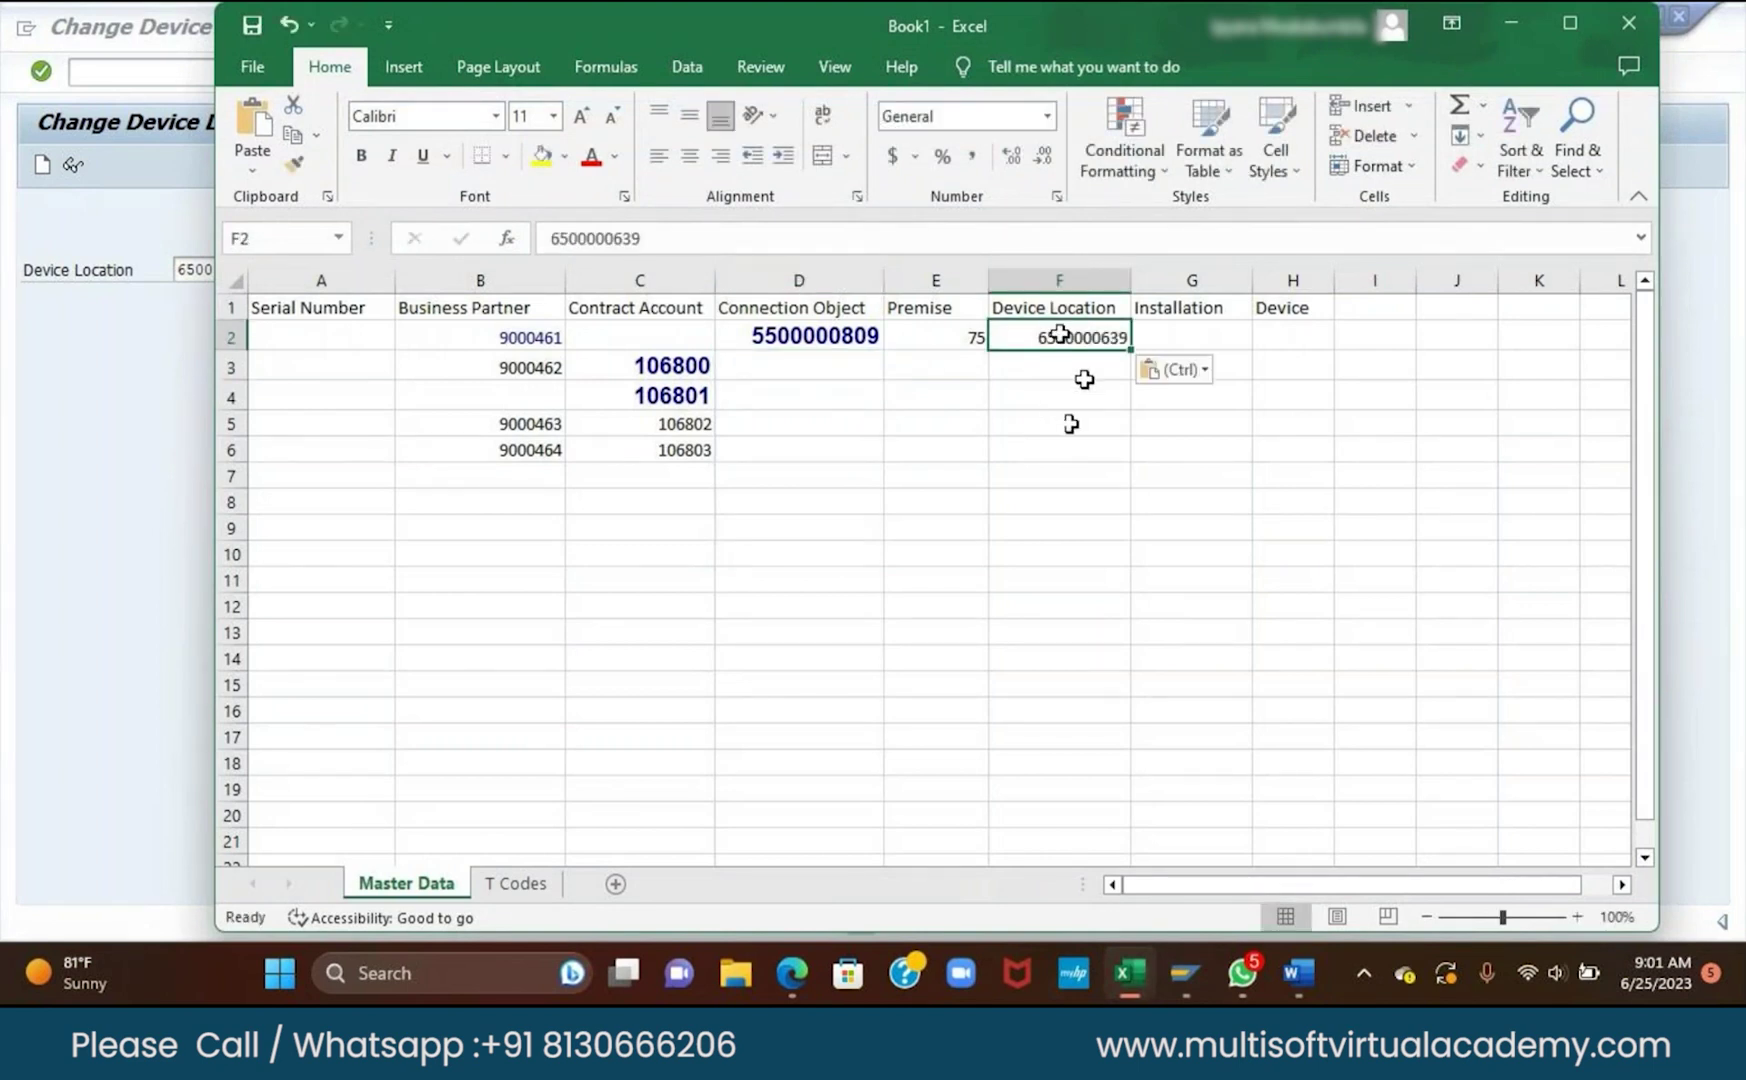